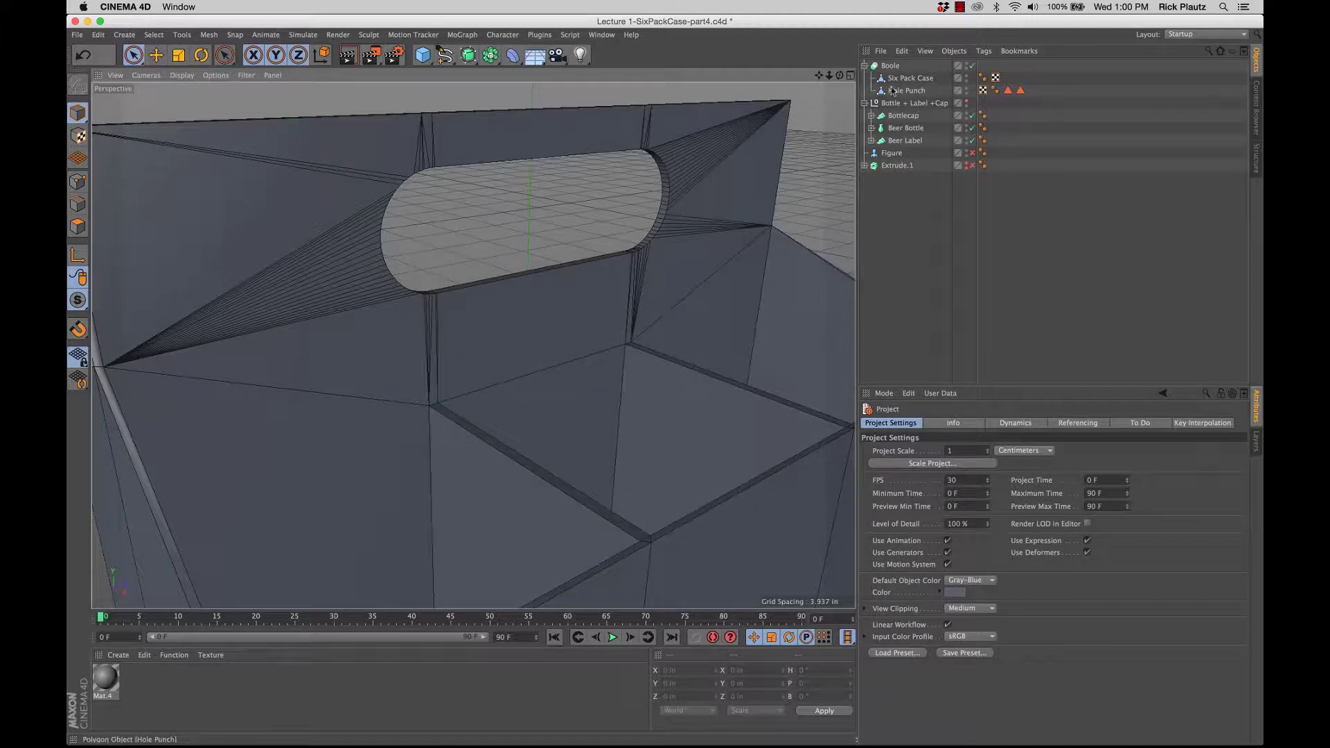
Duplicate the Boole object at the end of the object list, then disable the copy and hide it in editor and renderer
left_click(909, 79)
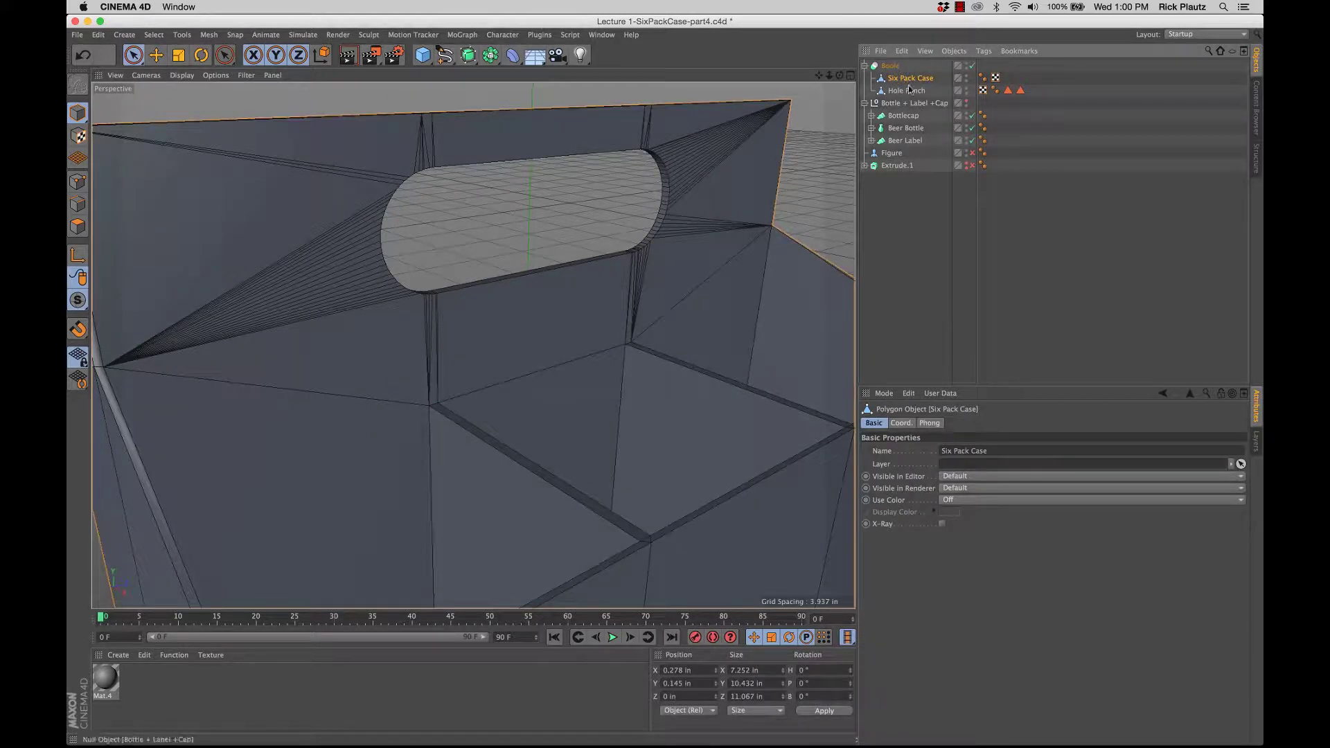
mouse_move(488, 257)
left_mouse_down("alt")
mouse_move(530, 208)
mouse_move(512, 250)
left_mouse_up("alt")
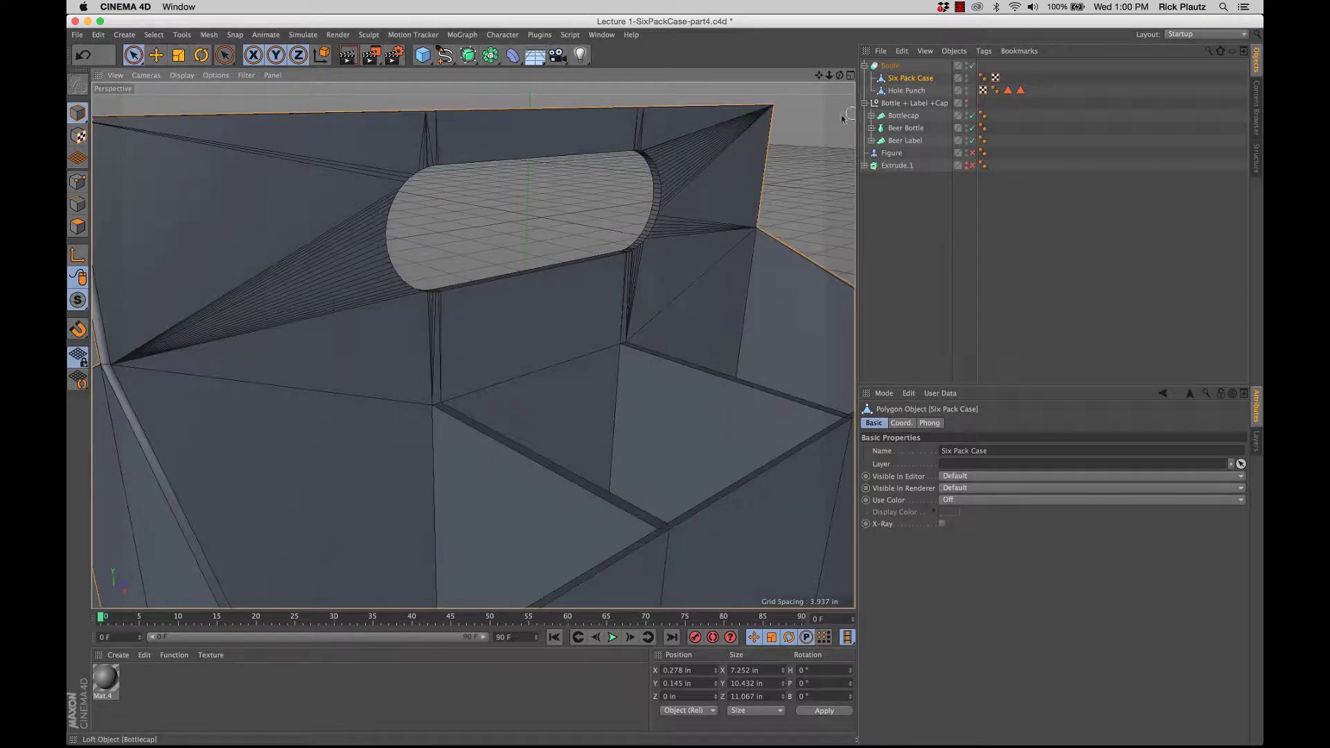
left_click(890, 69)
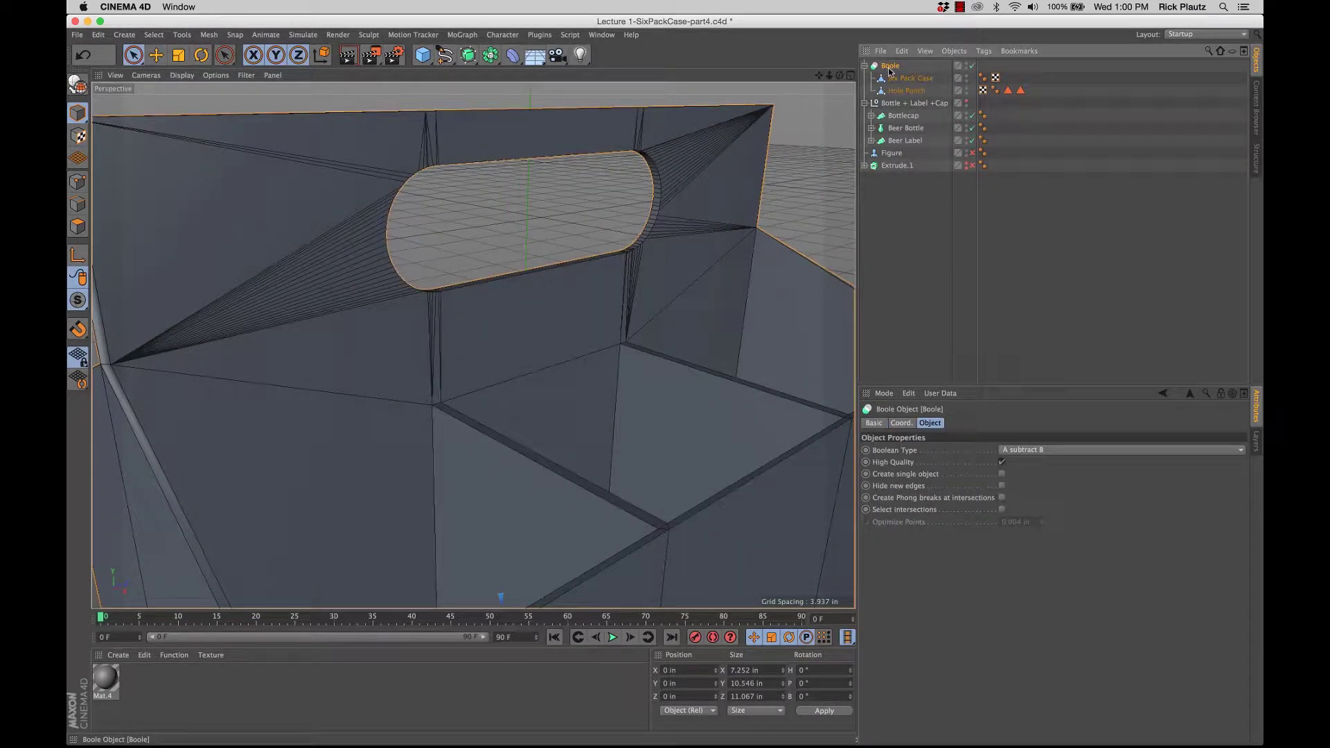
left_click_drag(893, 173, 894, 174, "ctrl")
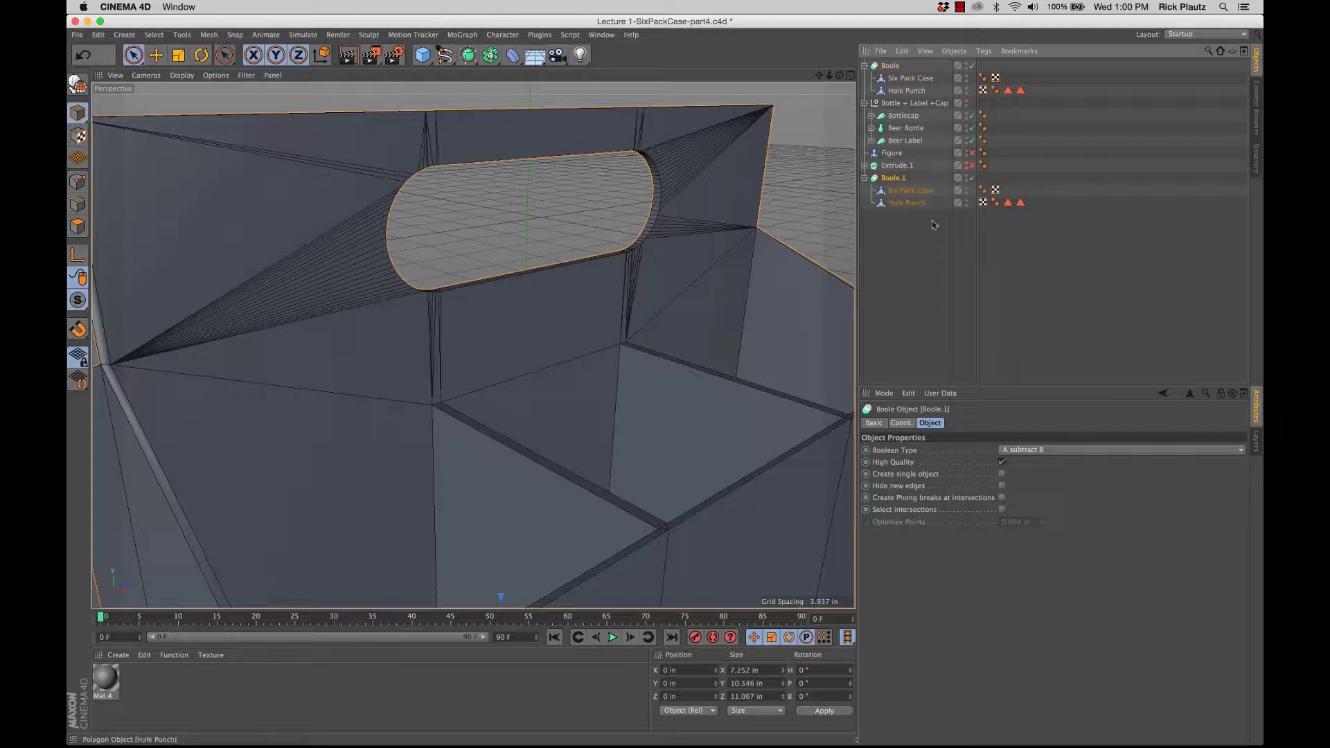
left_click(972, 178)
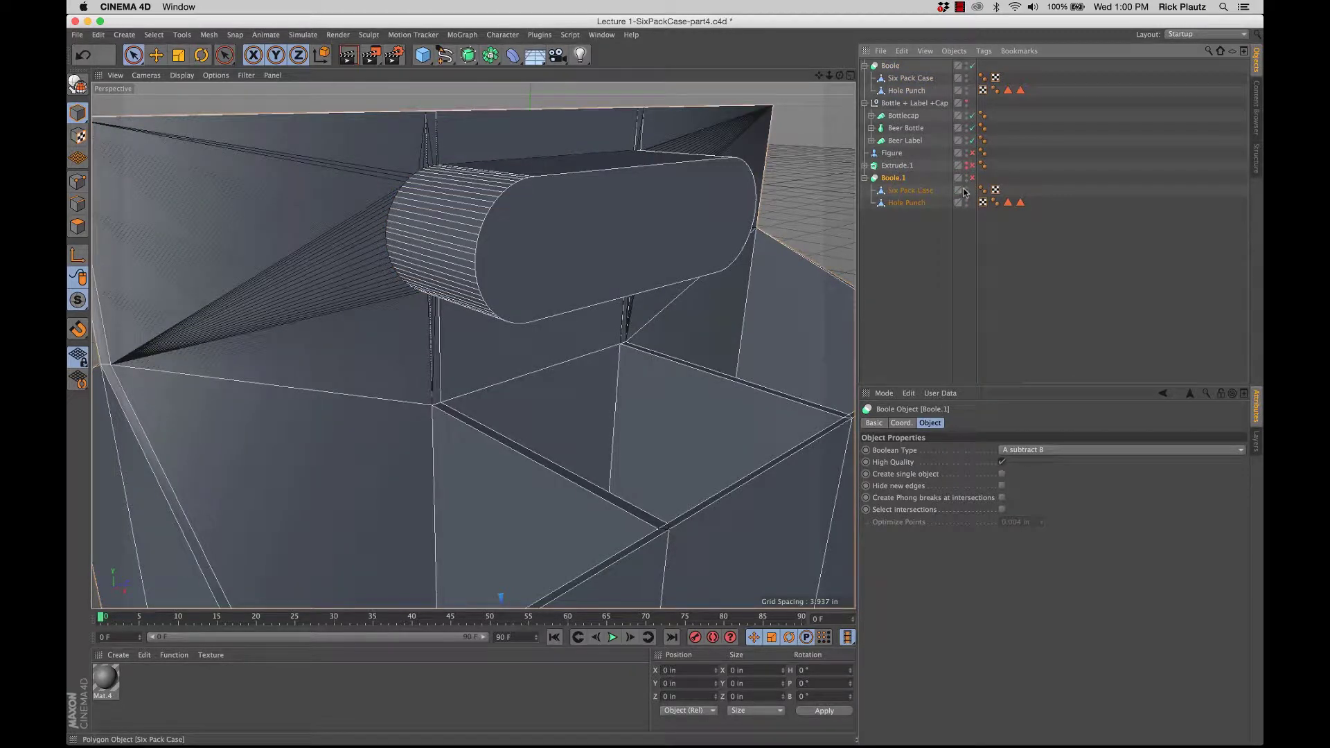
double_click(967, 177, "alt")
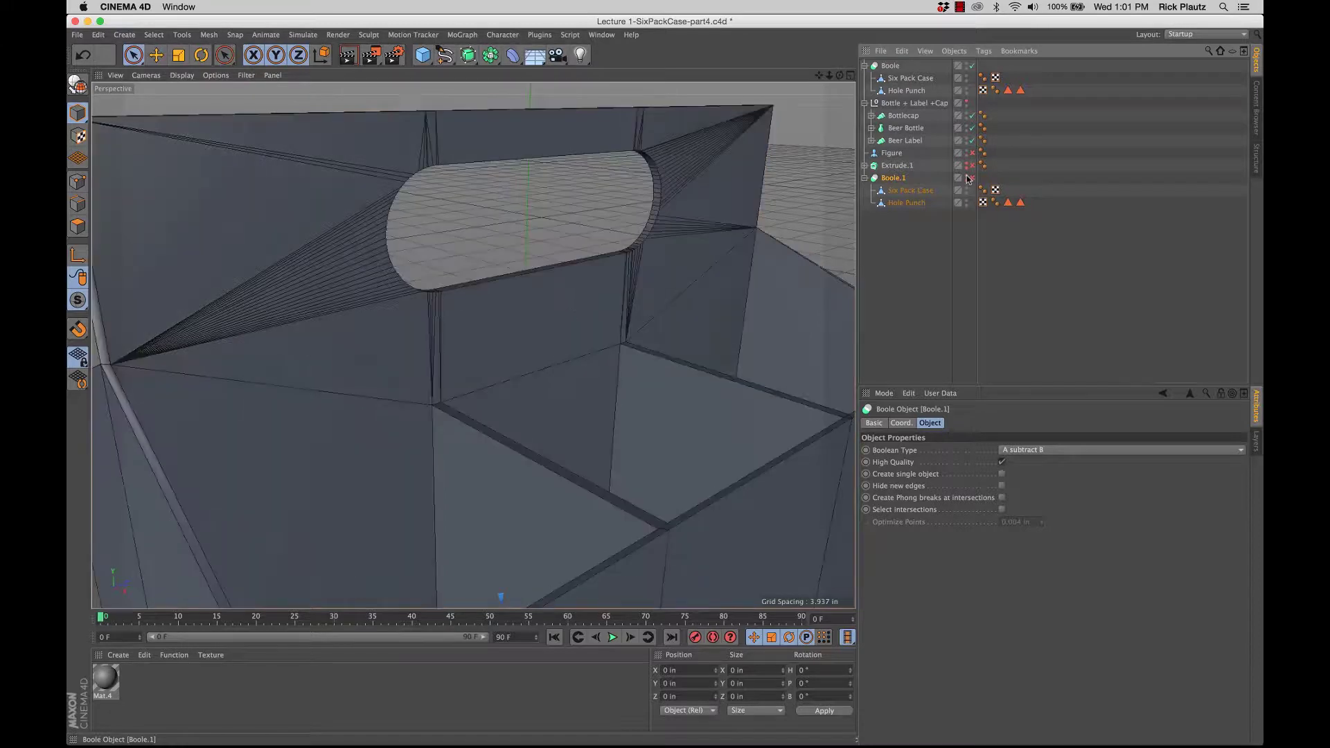
Collapse the duplicated Boole and rename it "SIX PACK CASE + Punch" as a backup
left_click(929, 239)
left_click(864, 178)
double_click(891, 178)
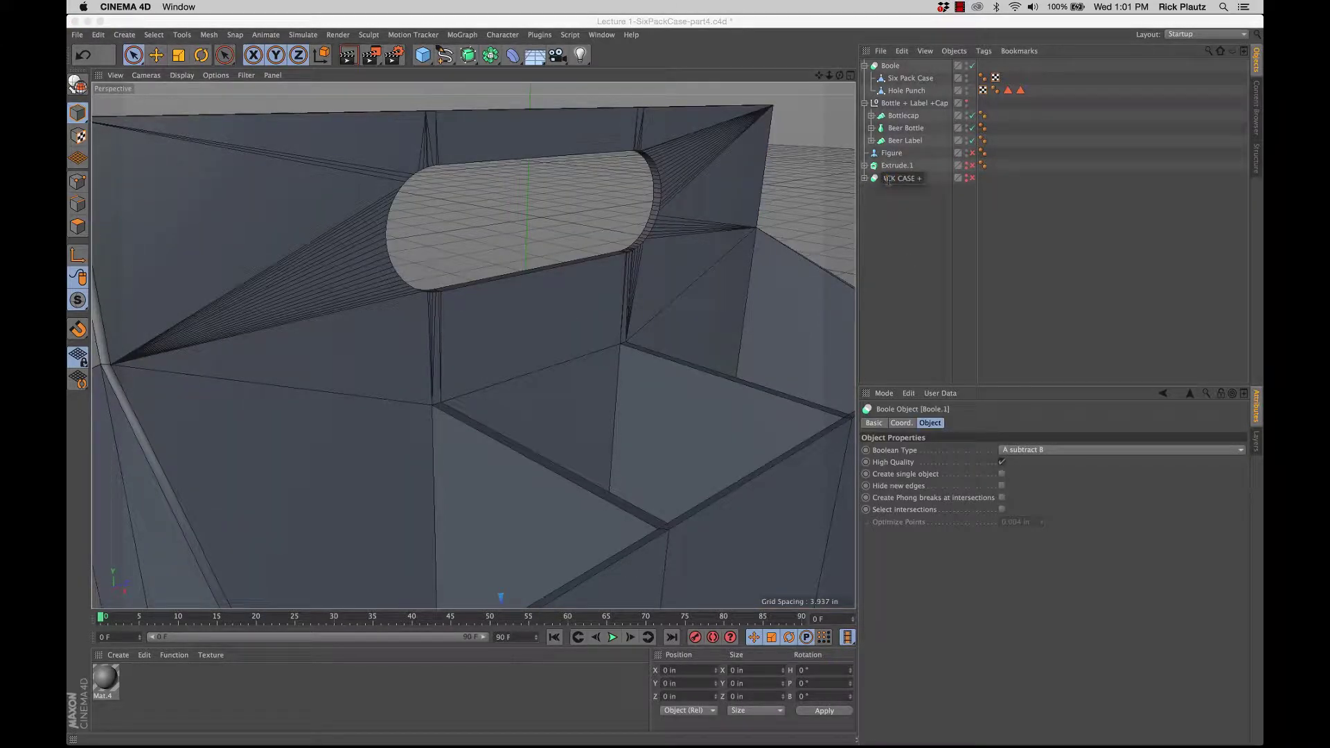
type("SIX PACK CASE + Punch")
Make the original Boole editable so its Six Pack Case and Hole Punch become cut polygon objects
left_click(899, 69)
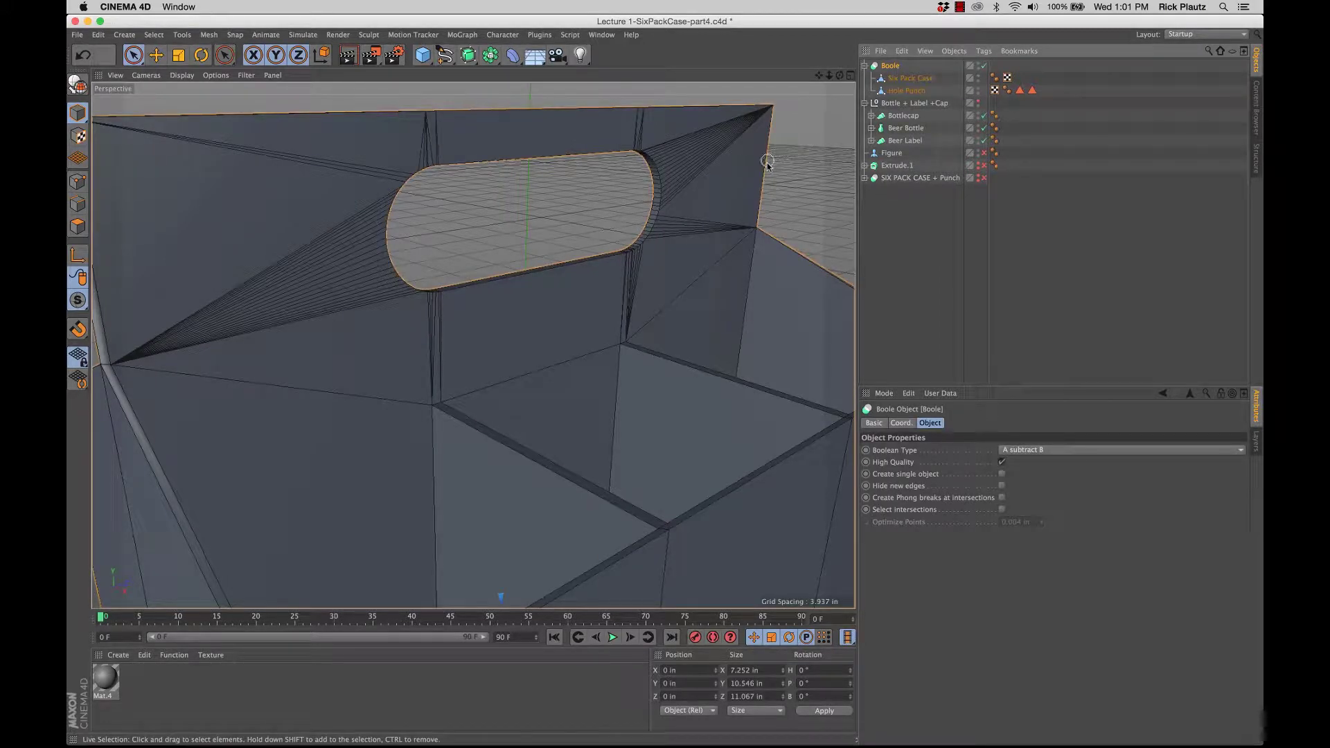
key("c")
left_click(865, 66)
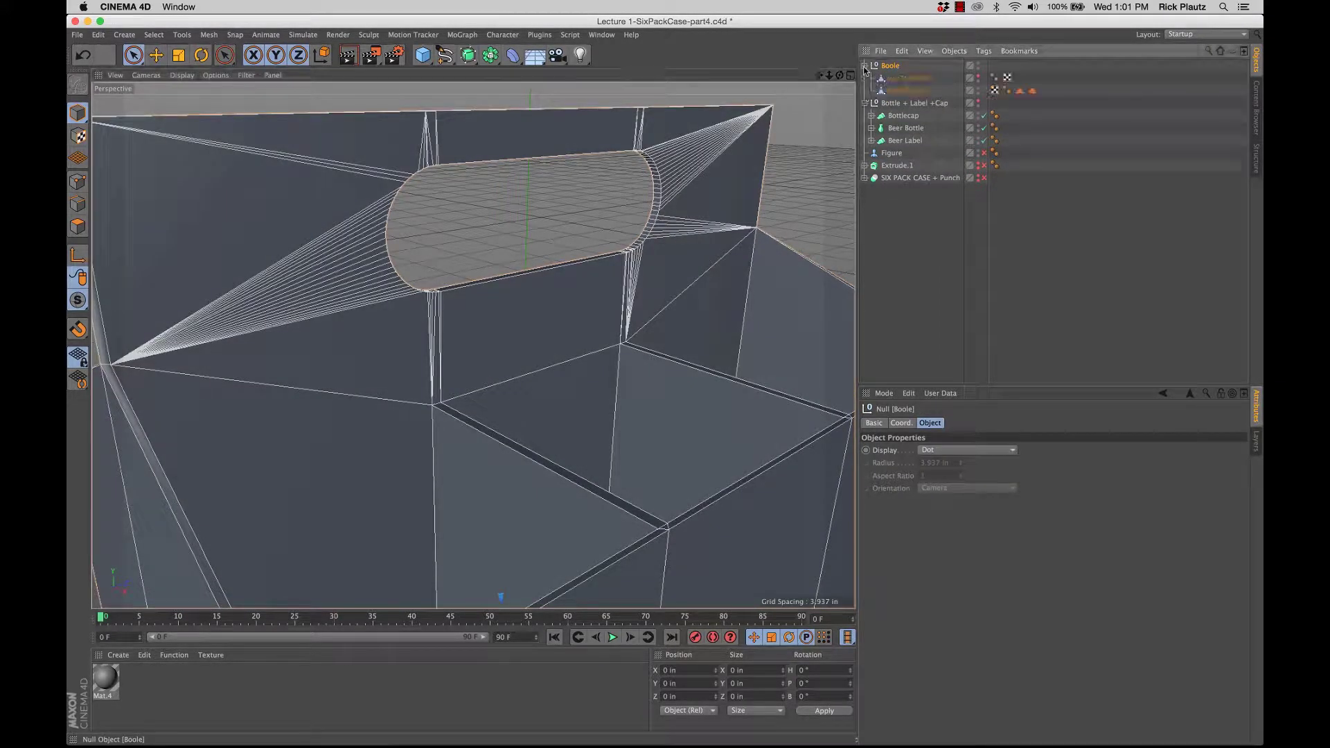
left_click(901, 92)
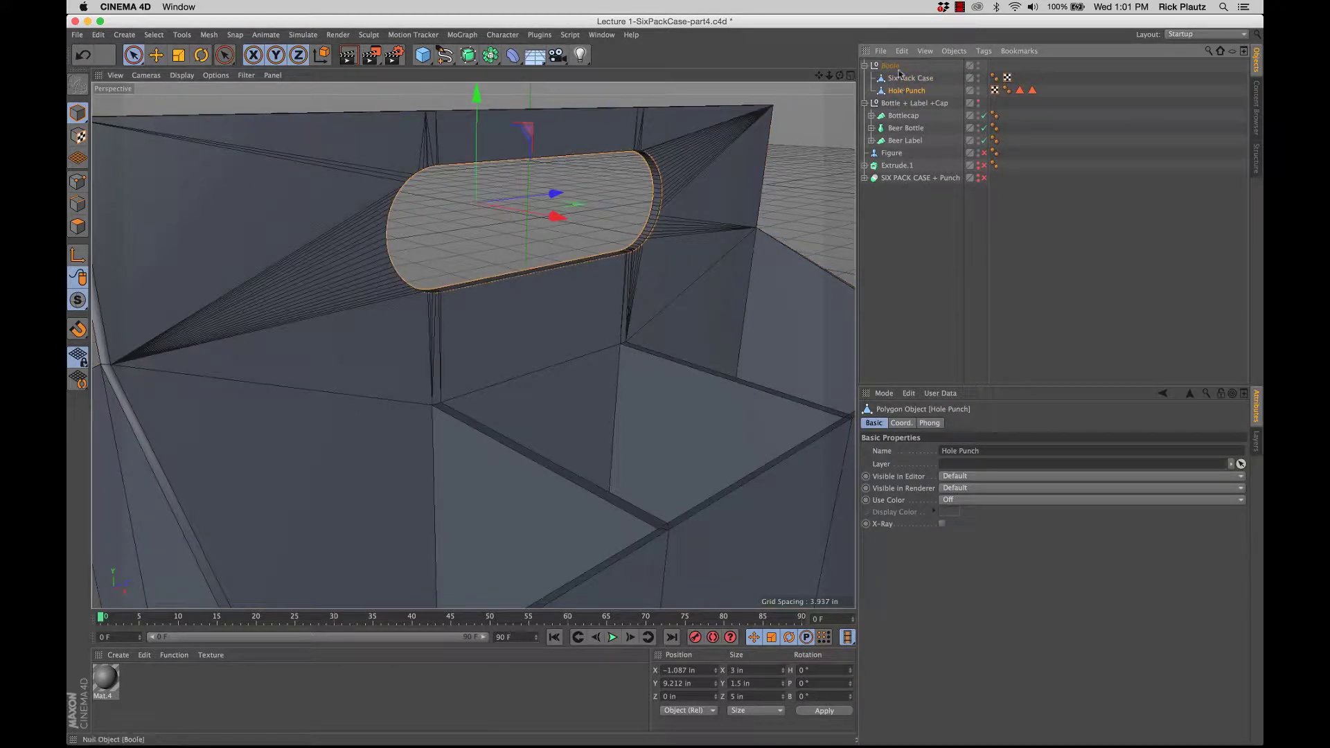
Move Six Pack Case and Hole Punch out of the Boole null and delete the empty null
left_click(896, 67)
left_click(899, 80)
left_click(901, 91, "ctrl")
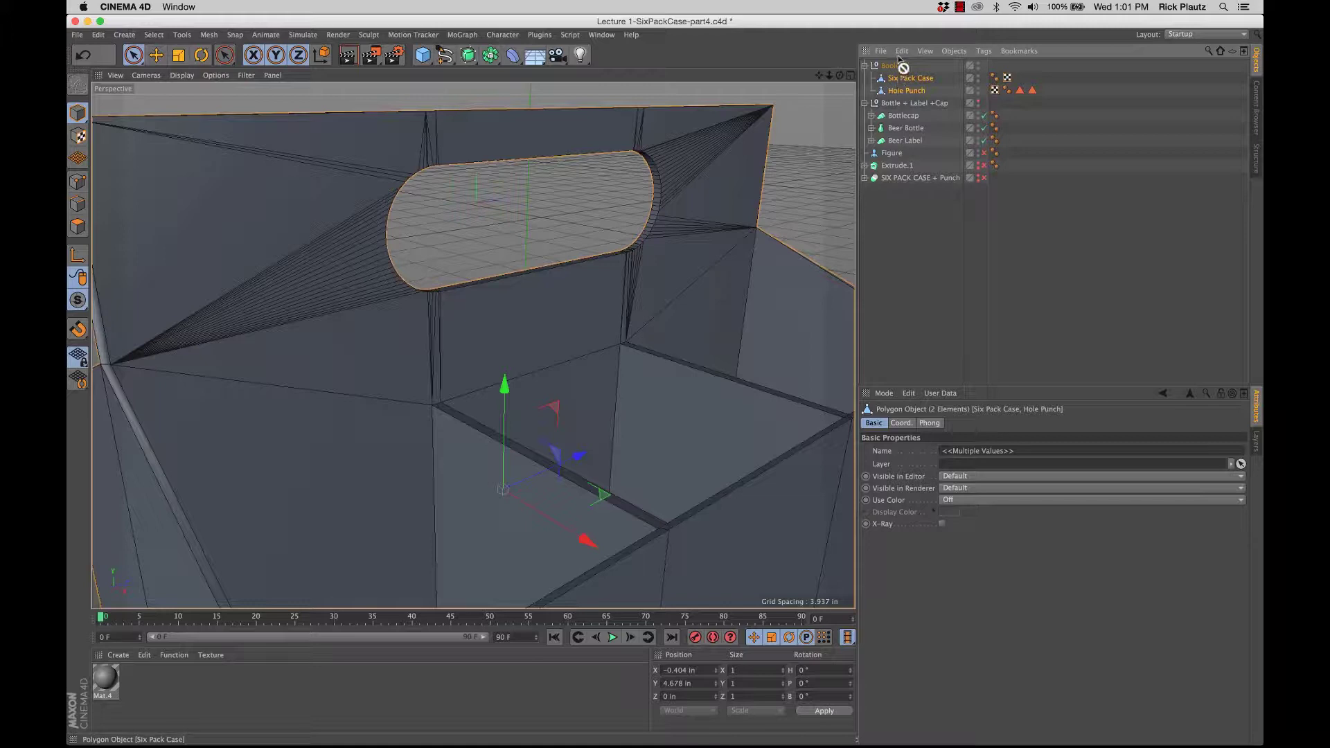
left_click_drag(899, 66, 897, 64)
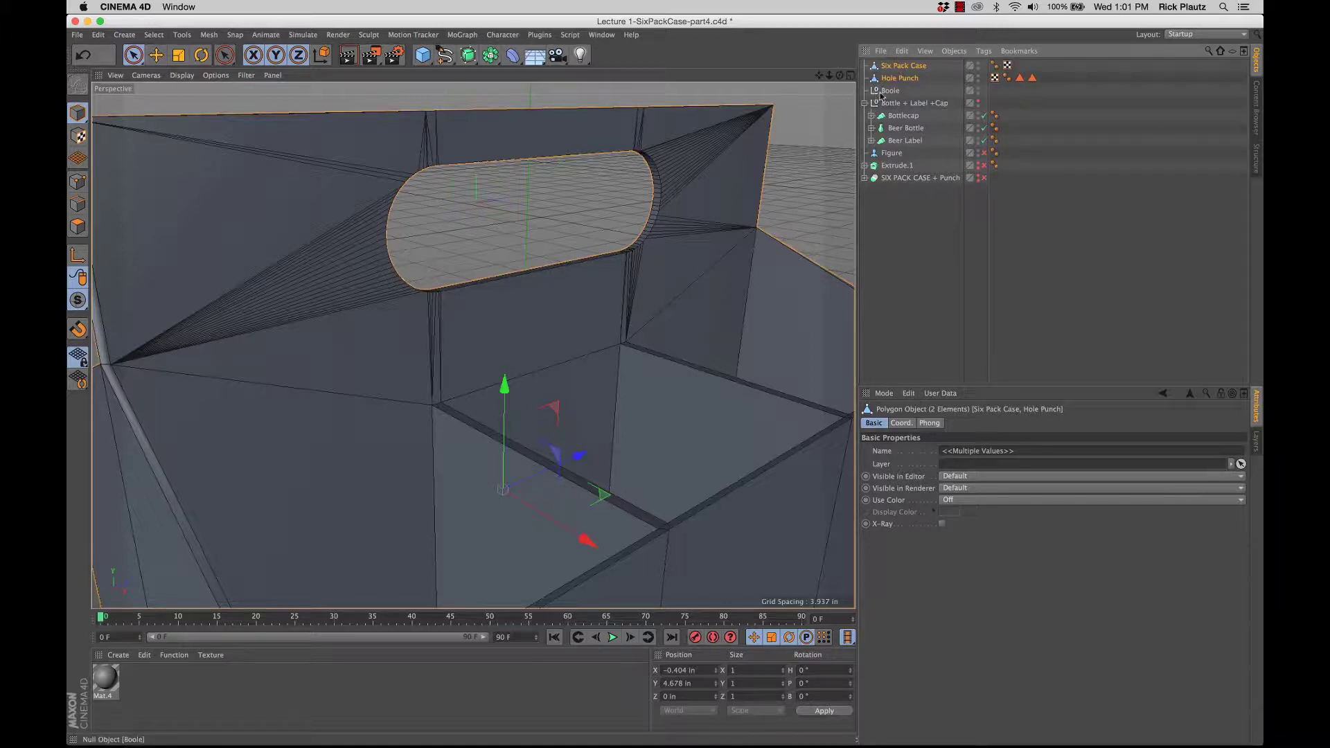
left_click(883, 91)
key("Delete")
Merge Six Pack Case and Hole Punch into a single polygon object with Connect Objects + Delete
left_click(906, 79)
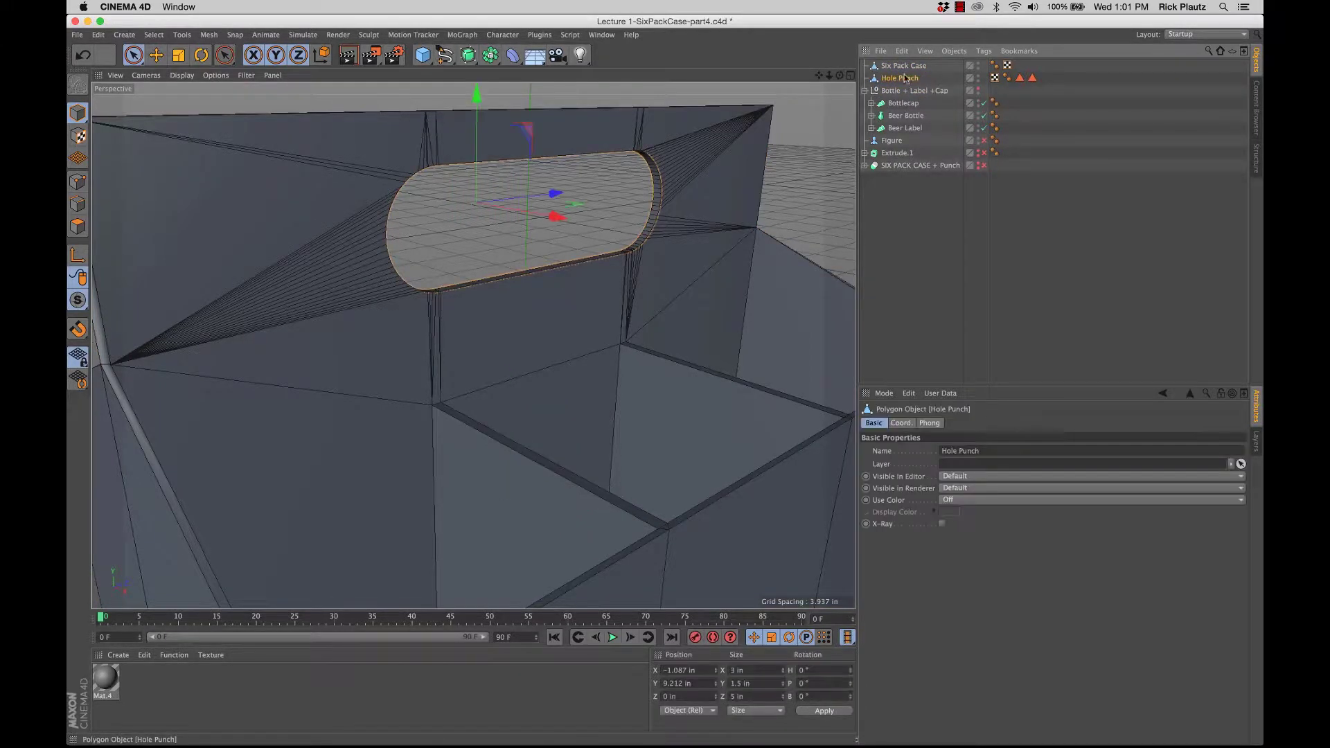
left_click(903, 66, "ctrl")
left_click_drag(671, 224, 670, 223, "alt")
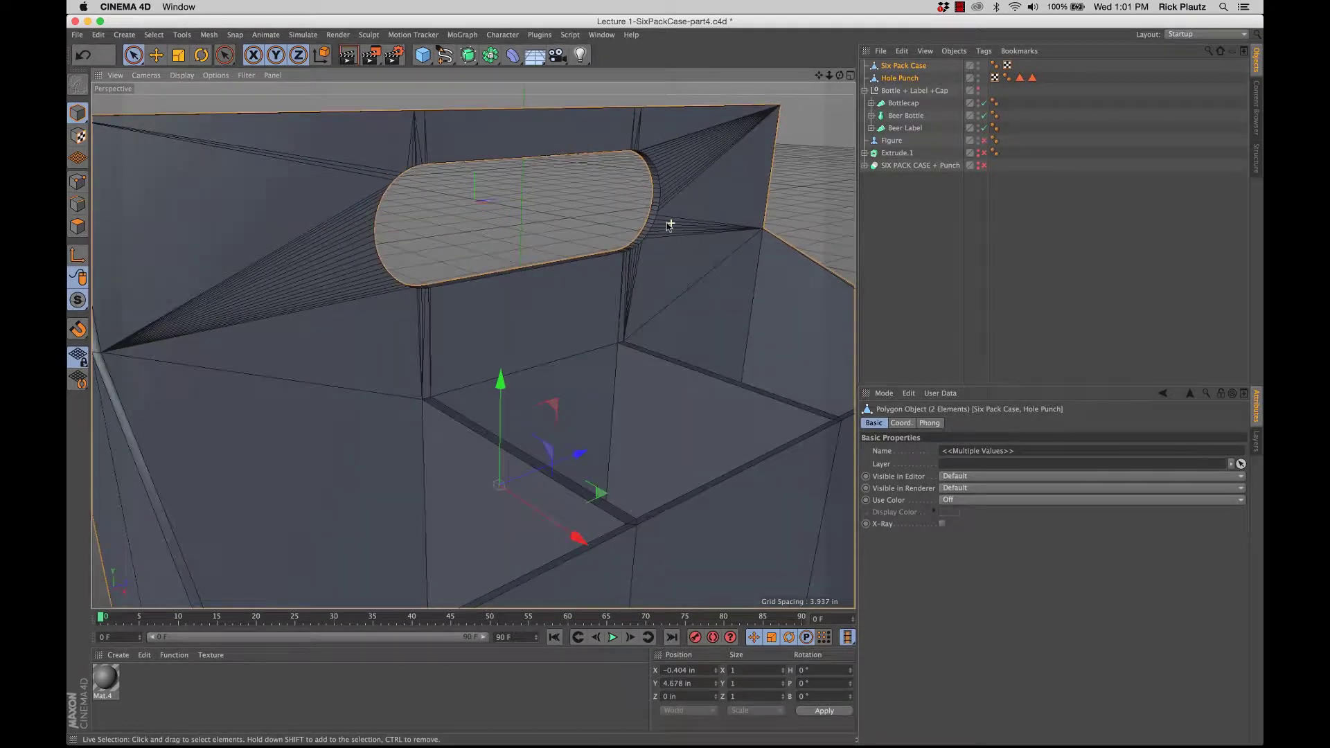
right_click(890, 82)
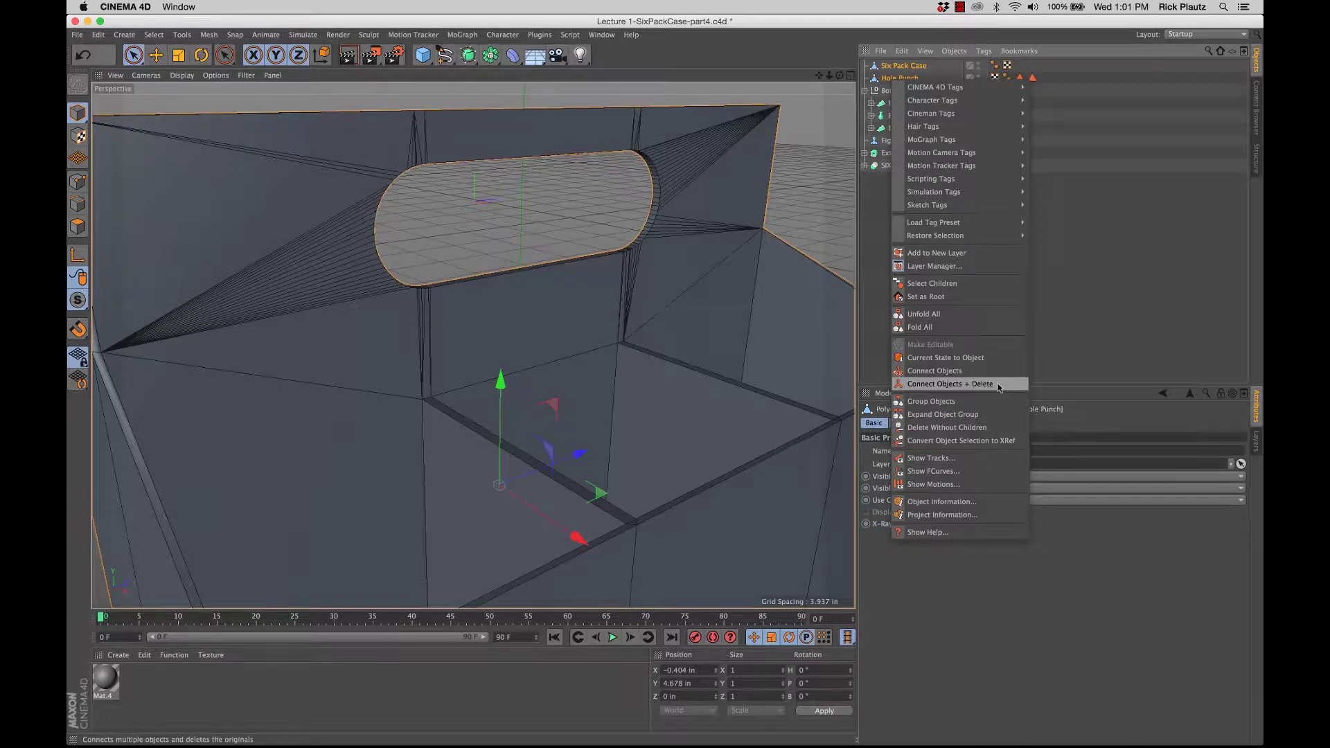
left_click(999, 385)
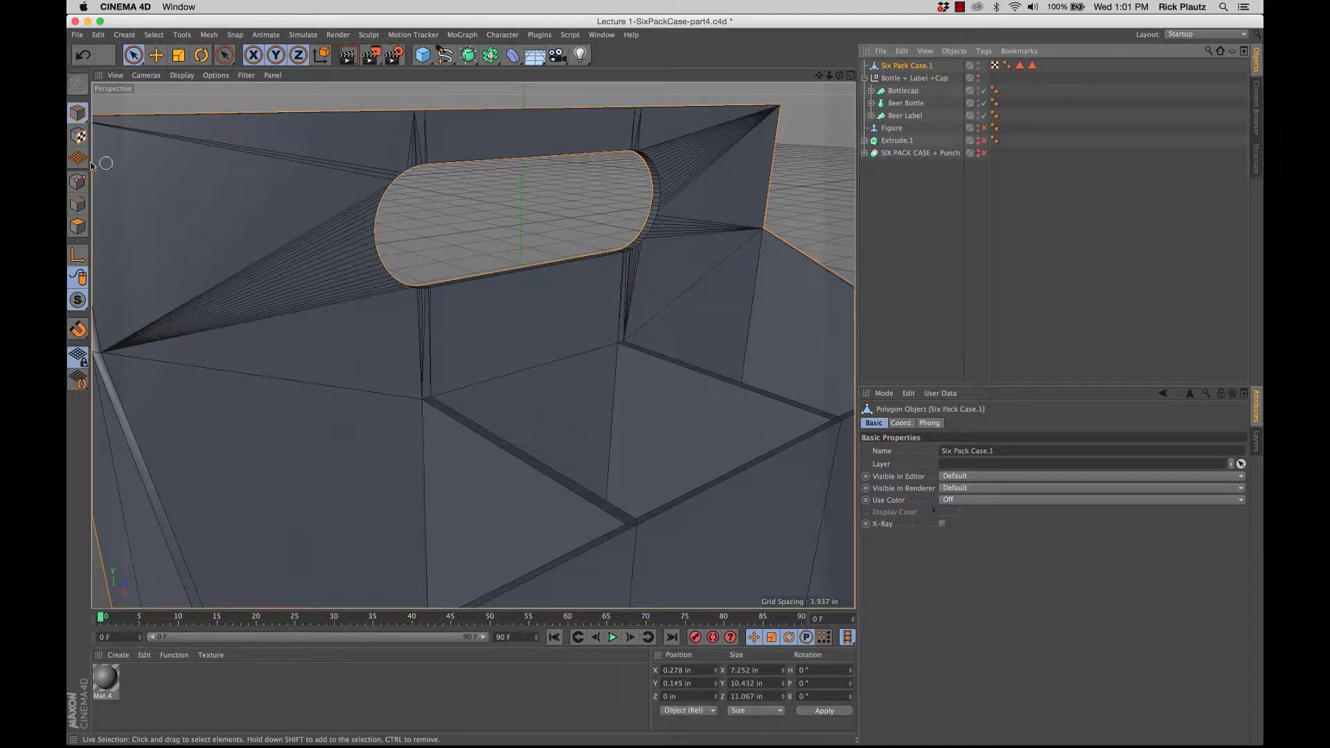
In point mode, test whether the points at the handle hole's lower corner are joined, undoing the test change
left_click(78, 181)
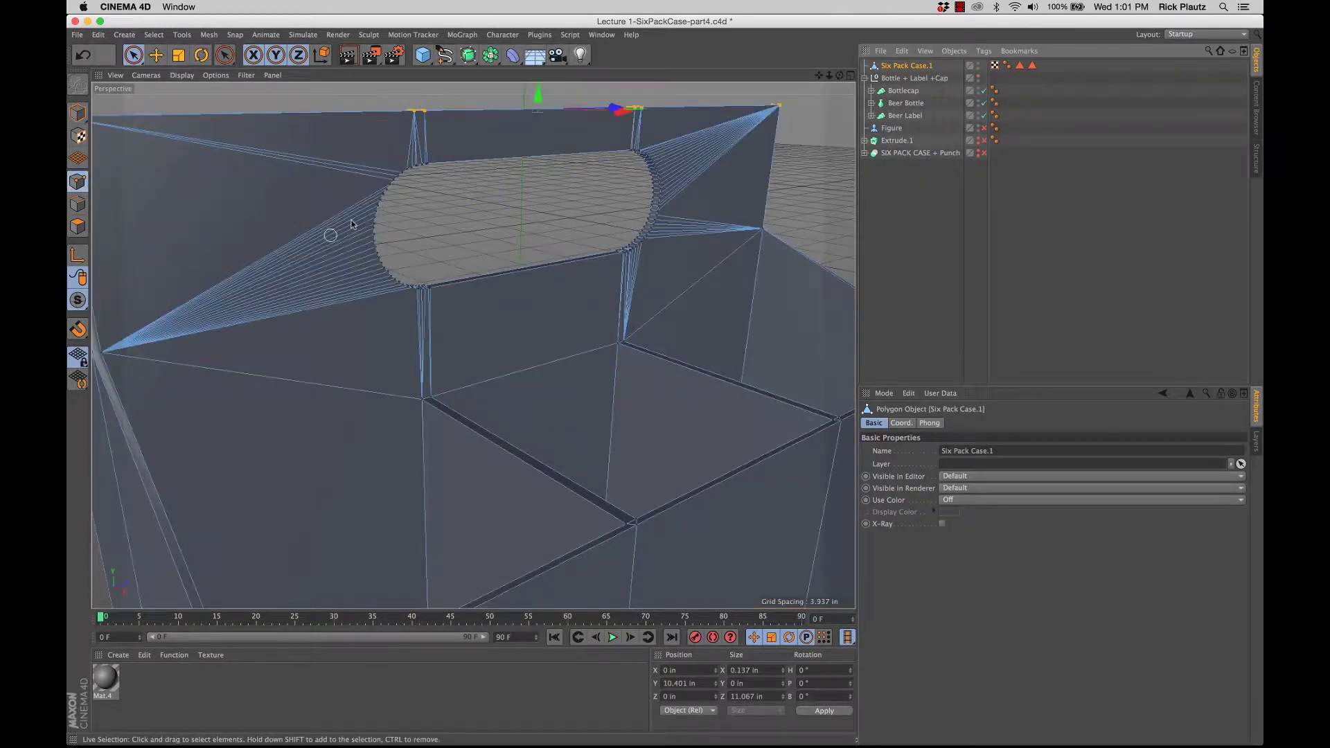
right_click_drag(625, 252, 709, 243, "alt")
left_click_drag(624, 252, 694, 310, "alt")
left_click(619, 263)
left_click_drag(609, 288, 549, 268, "alt")
key("super+z")
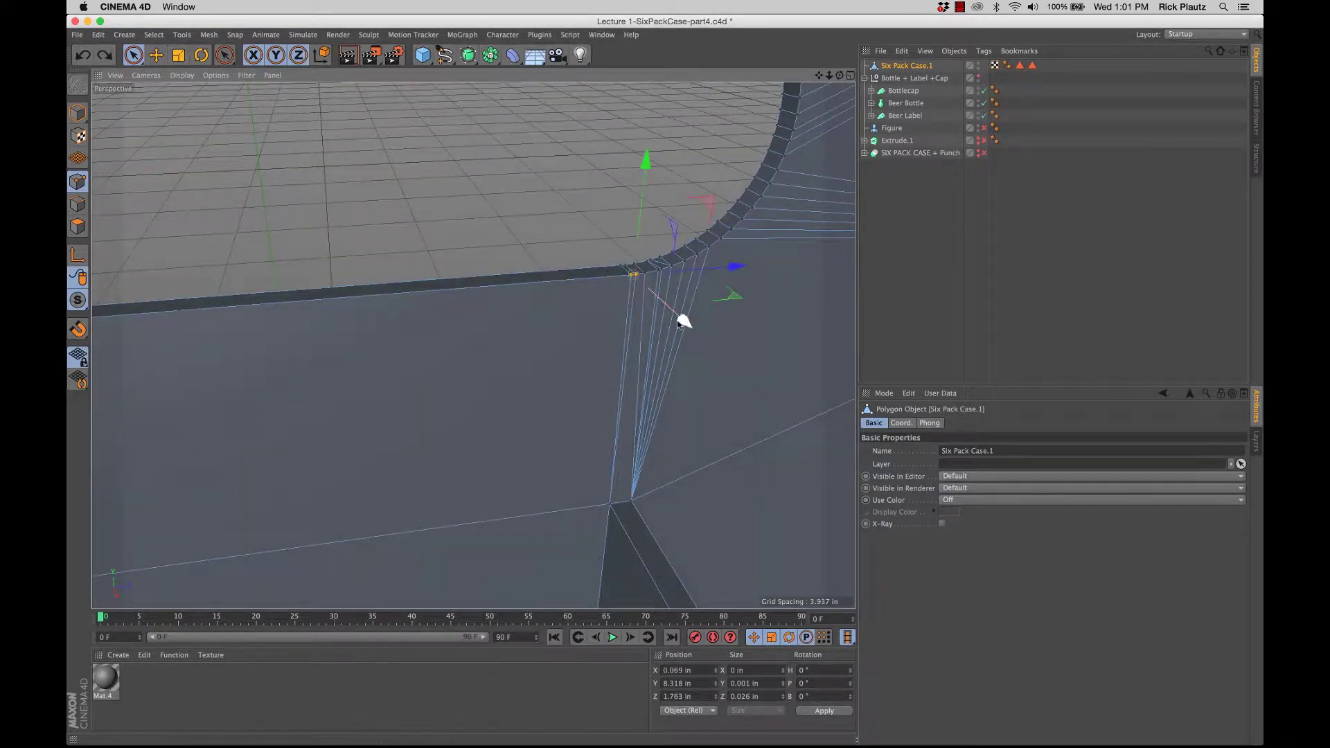
left_click_drag(684, 337, 715, 344, "alt")
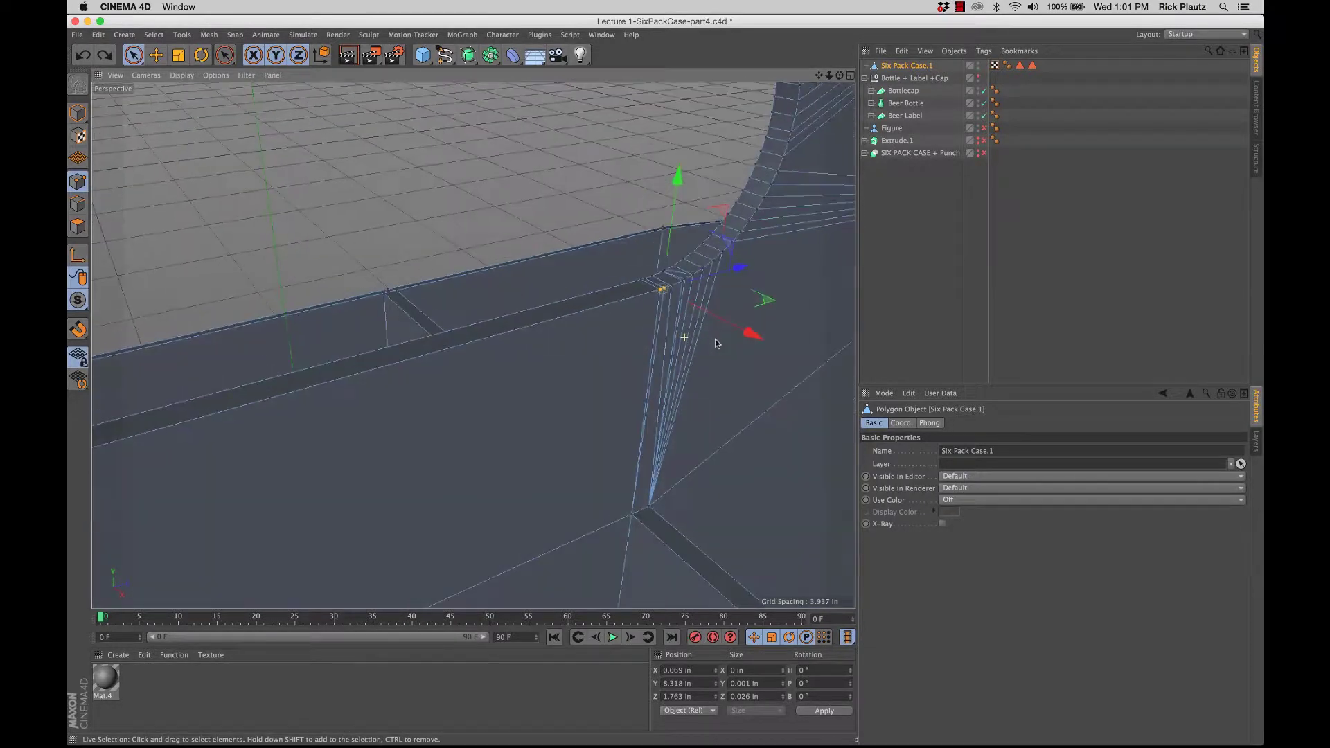
Select all points of the merged case and weld the duplicates with Optimize
key("super+a")
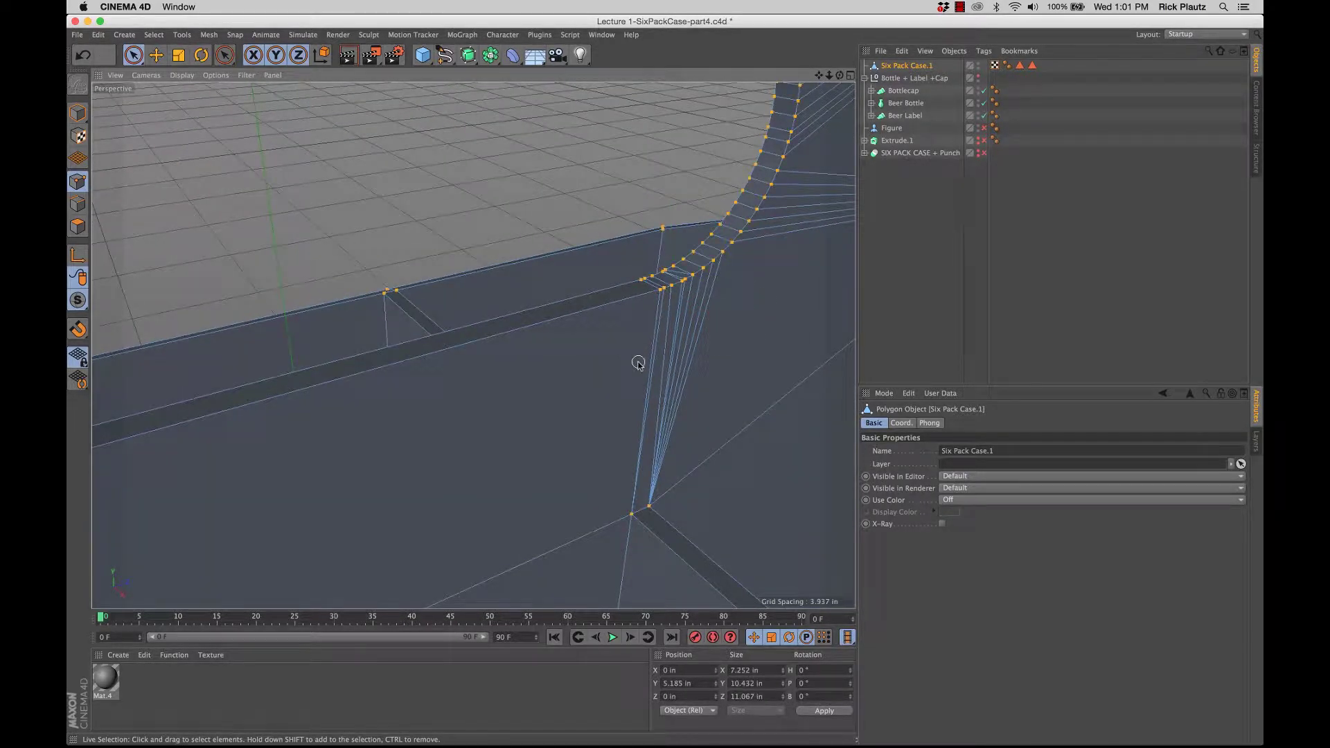
right_click(638, 362)
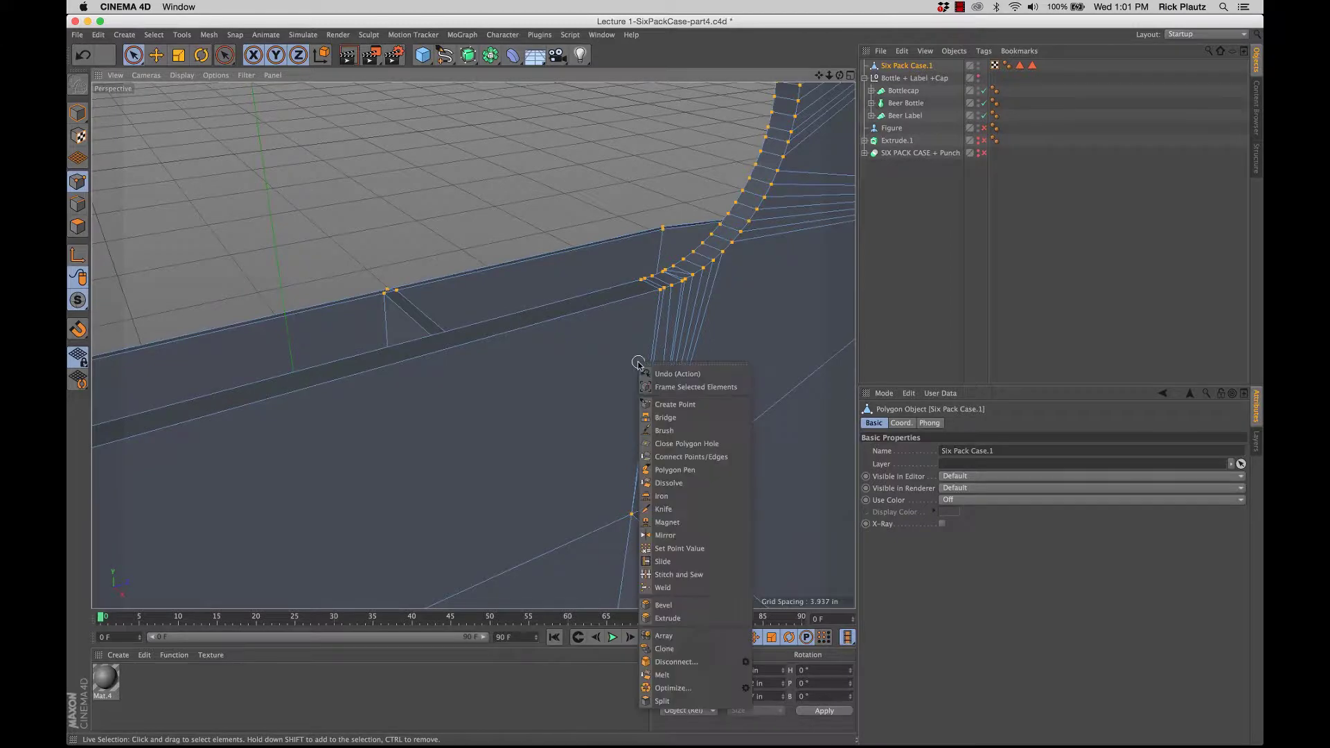
left_click(693, 688)
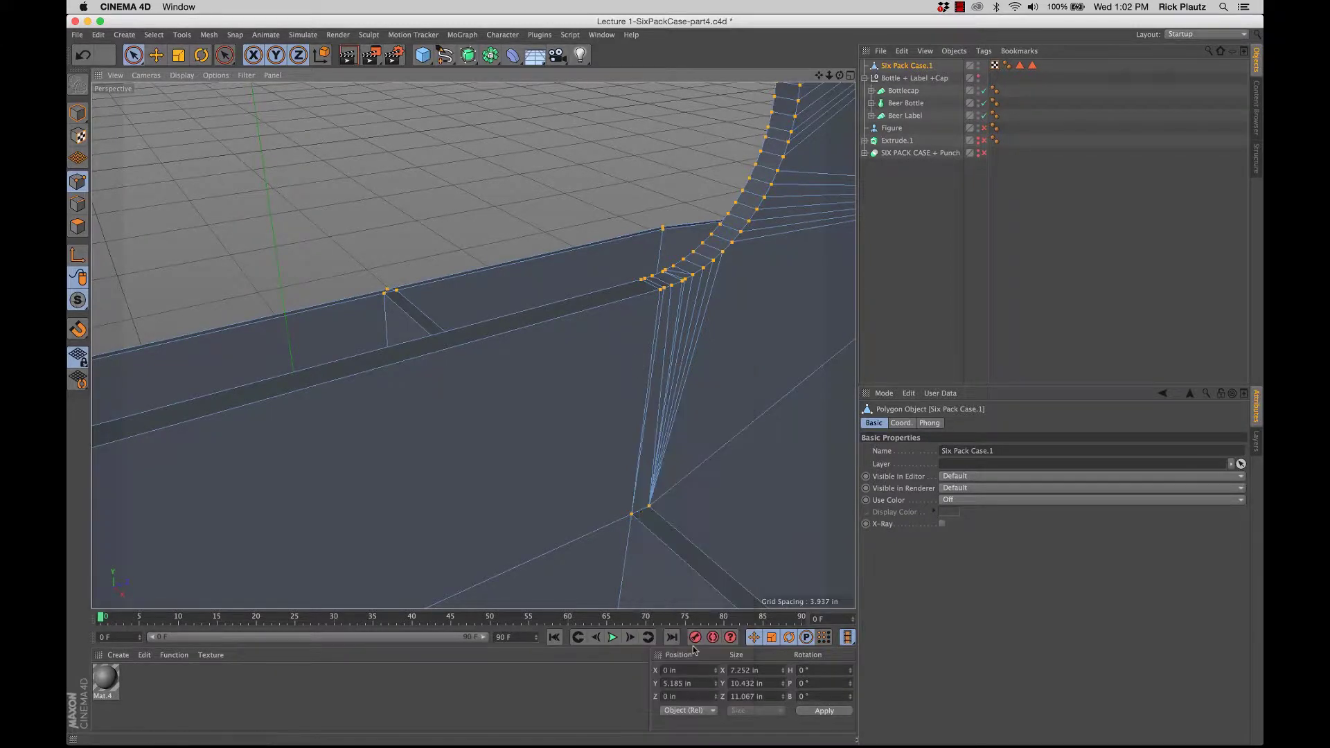
Move a point at the handle hole's lower corner to test the weld, and undo the move
left_click_drag(700, 386, 604, 374, "alt")
left_click(573, 322)
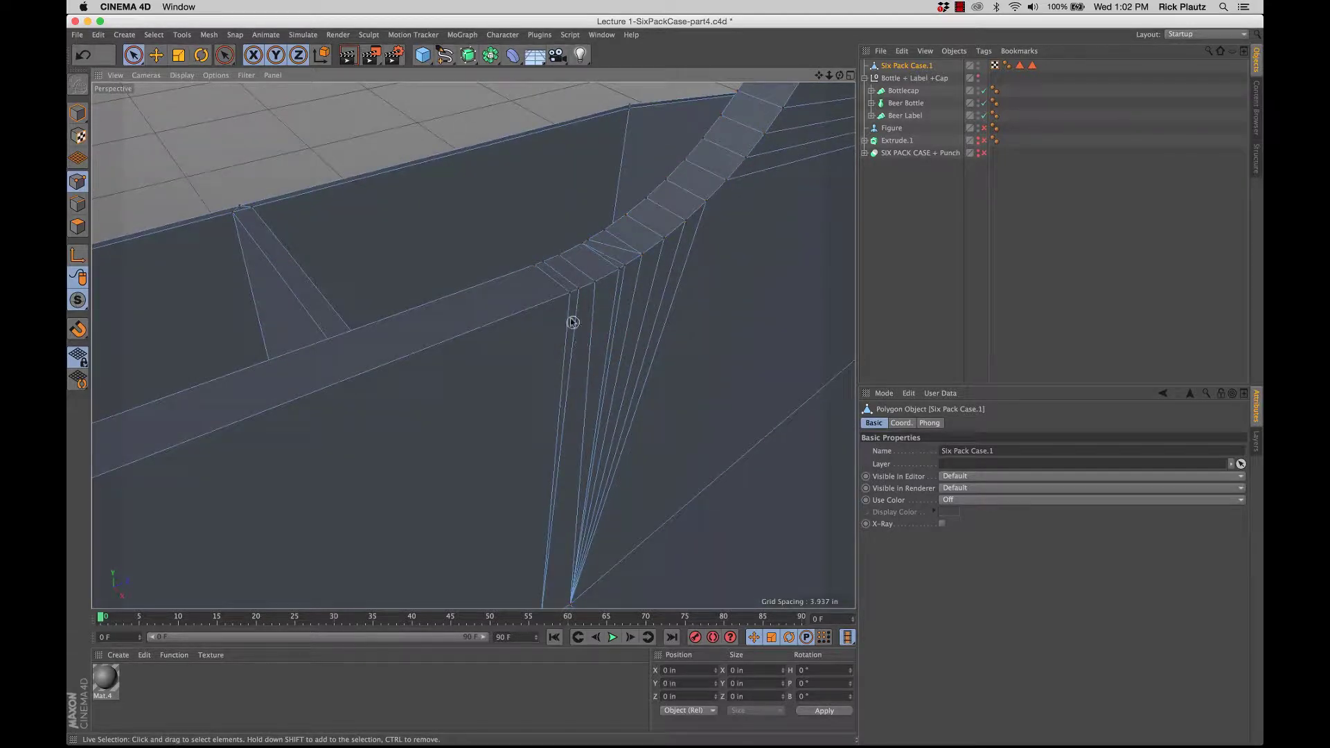
left_click(566, 298)
left_click_drag(566, 298, 544, 347, "alt")
left_click_drag(662, 344, 392, 330)
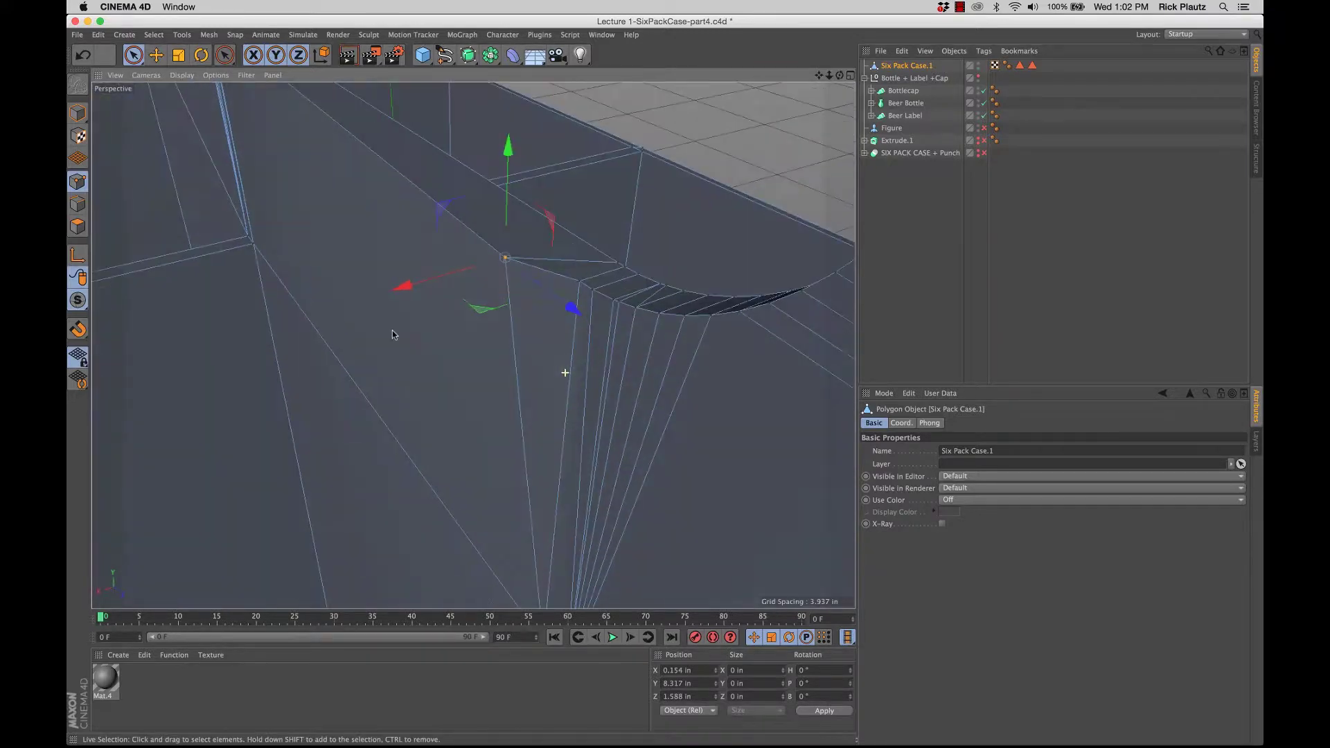
key("super+z")
left_click_drag(514, 315, 486, 354, "alt")
key("super+z")
Select the points around the handle hole, the edge above it and both ends of the handle wall with Rectangle Selection
left_click_drag(344, 232, 302, 250, "alt")
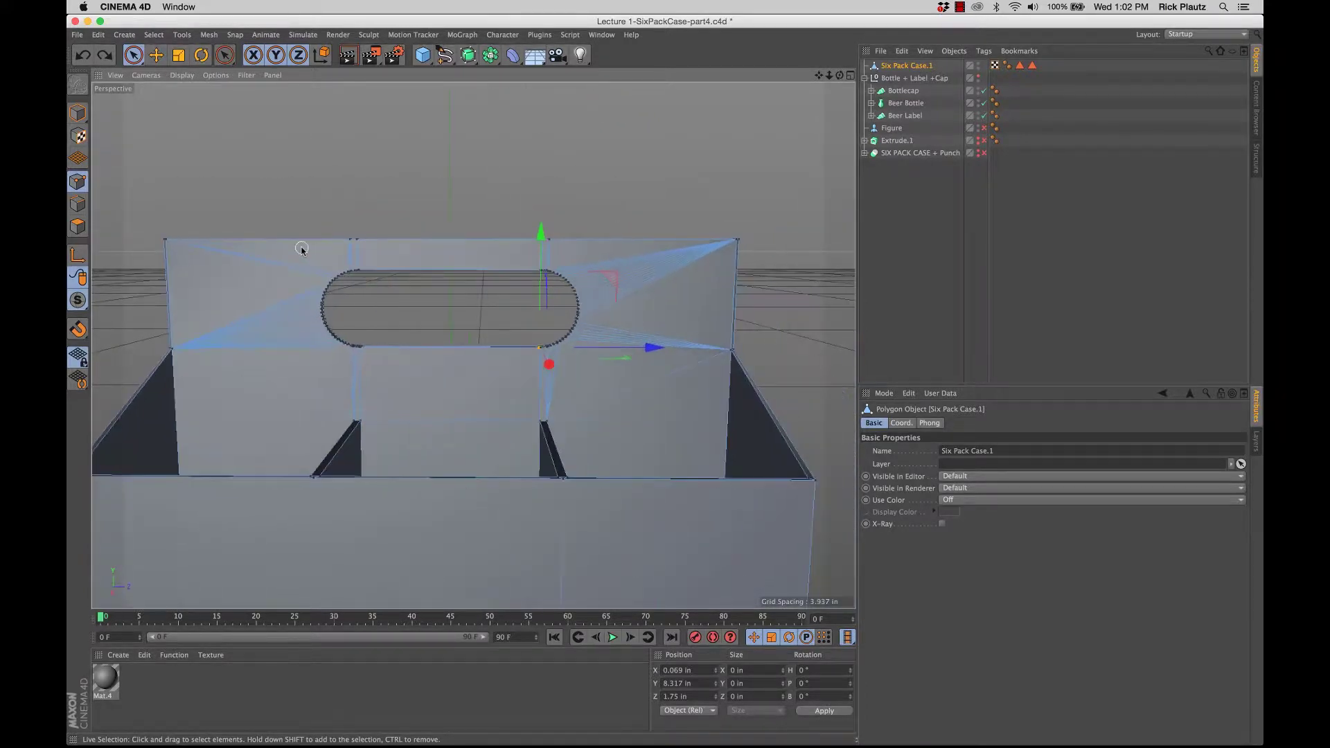
left_click_drag(133, 56, 196, 87)
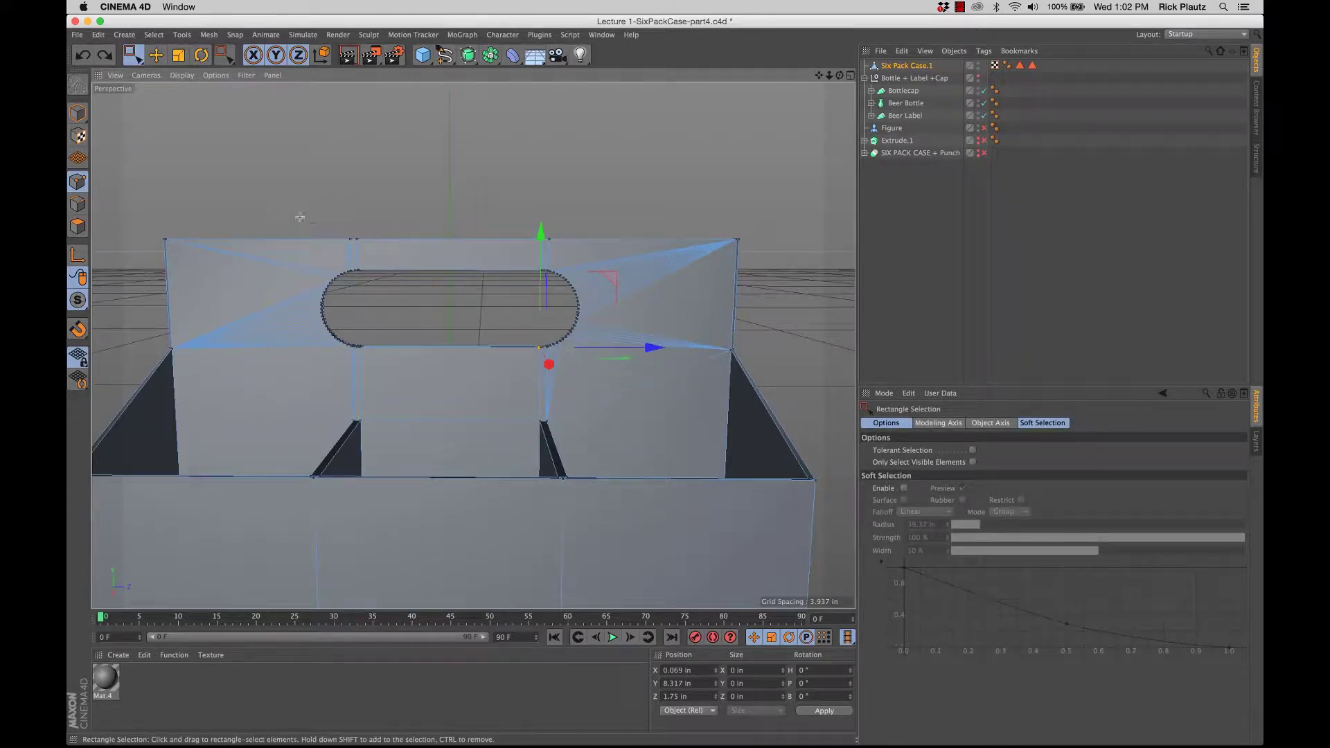
left_click_drag(301, 217, 664, 377)
left_click_drag(664, 377, 562, 324, "alt")
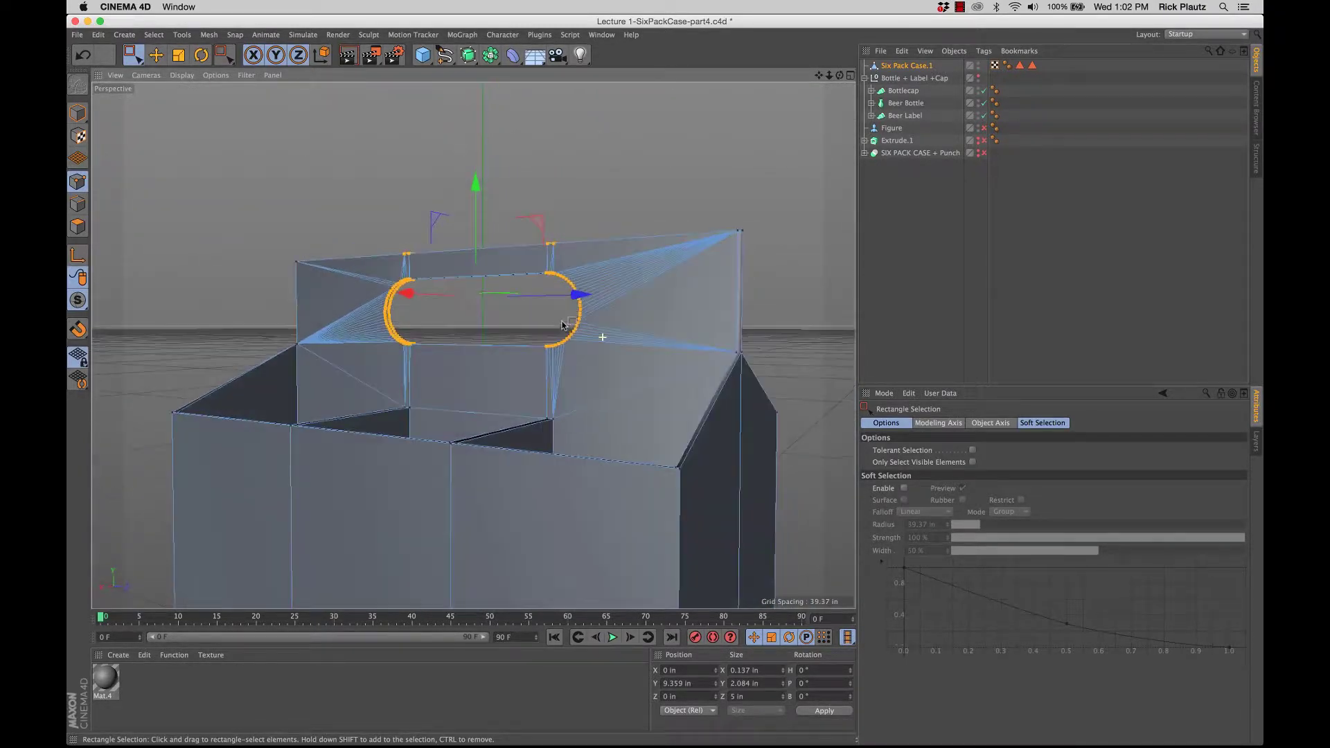
left_click_drag(696, 213, 774, 363, "shift")
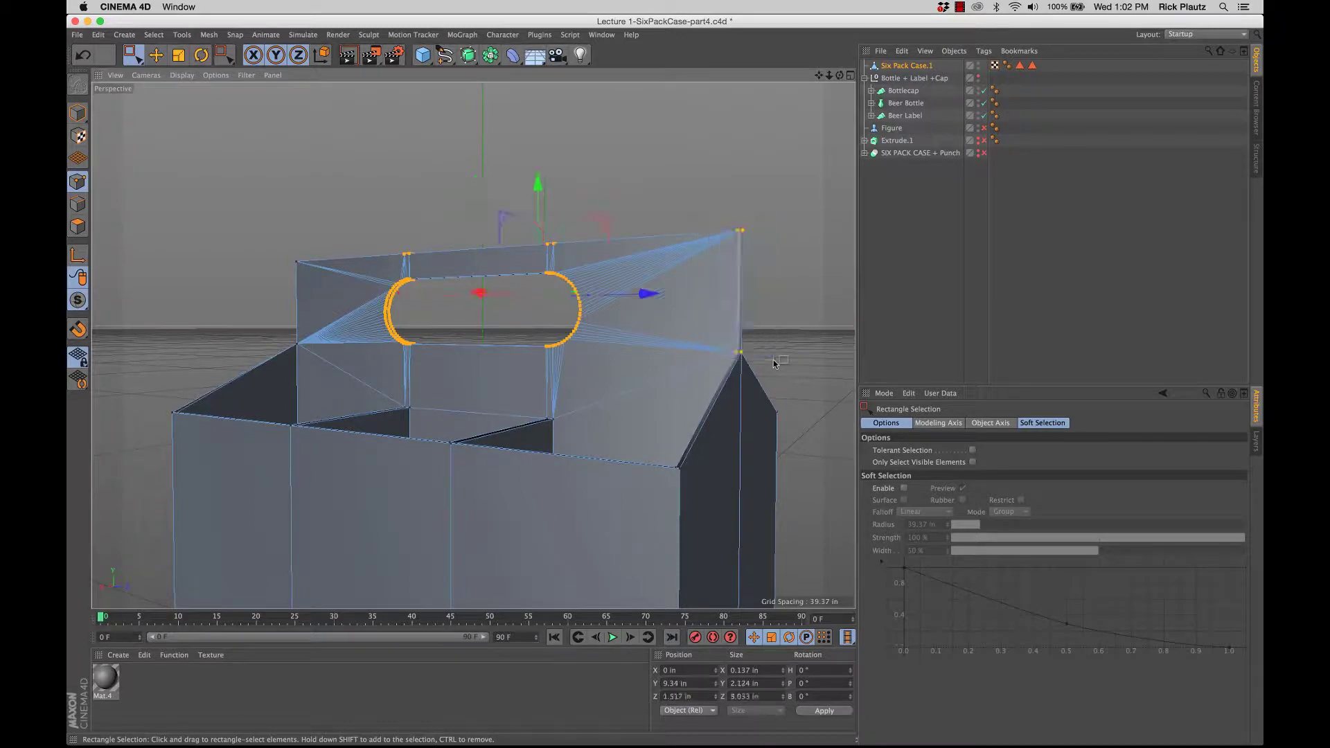
left_click_drag(545, 352, 695, 346, "alt")
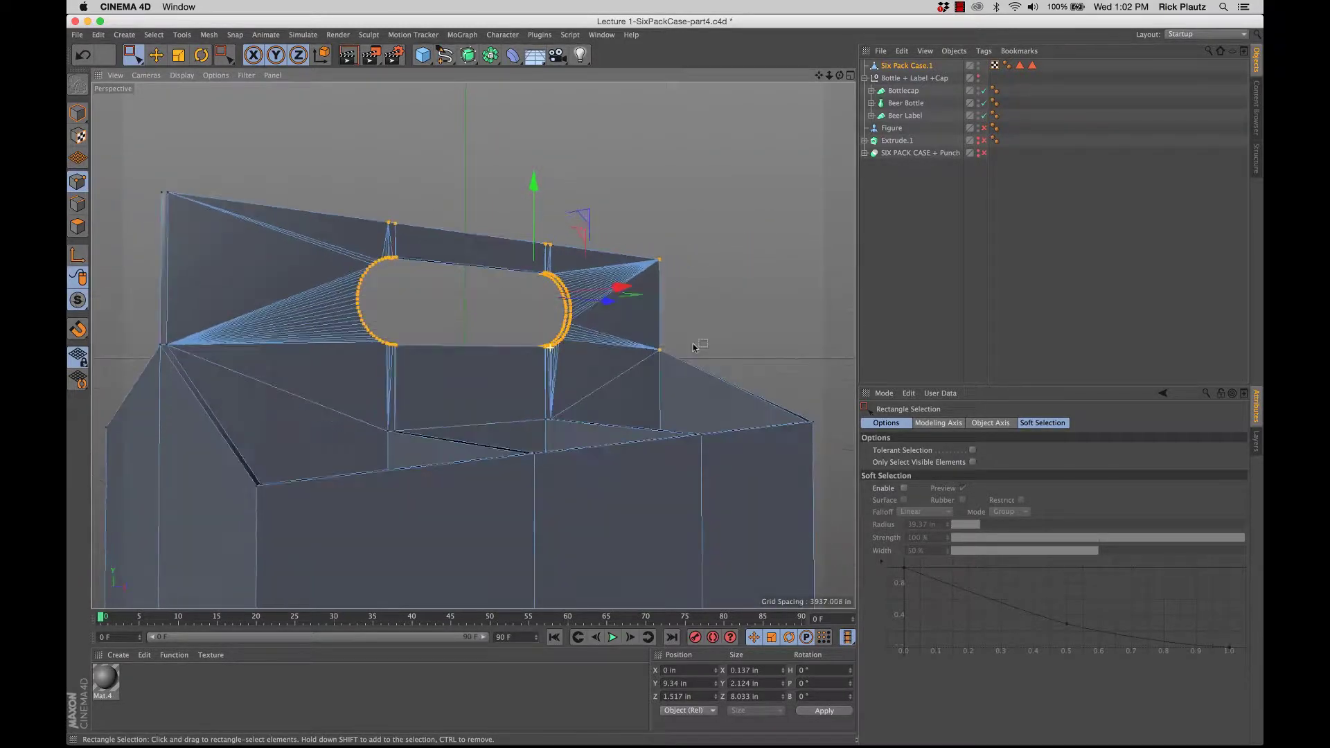
left_click_drag(137, 174, 275, 354, "shift")
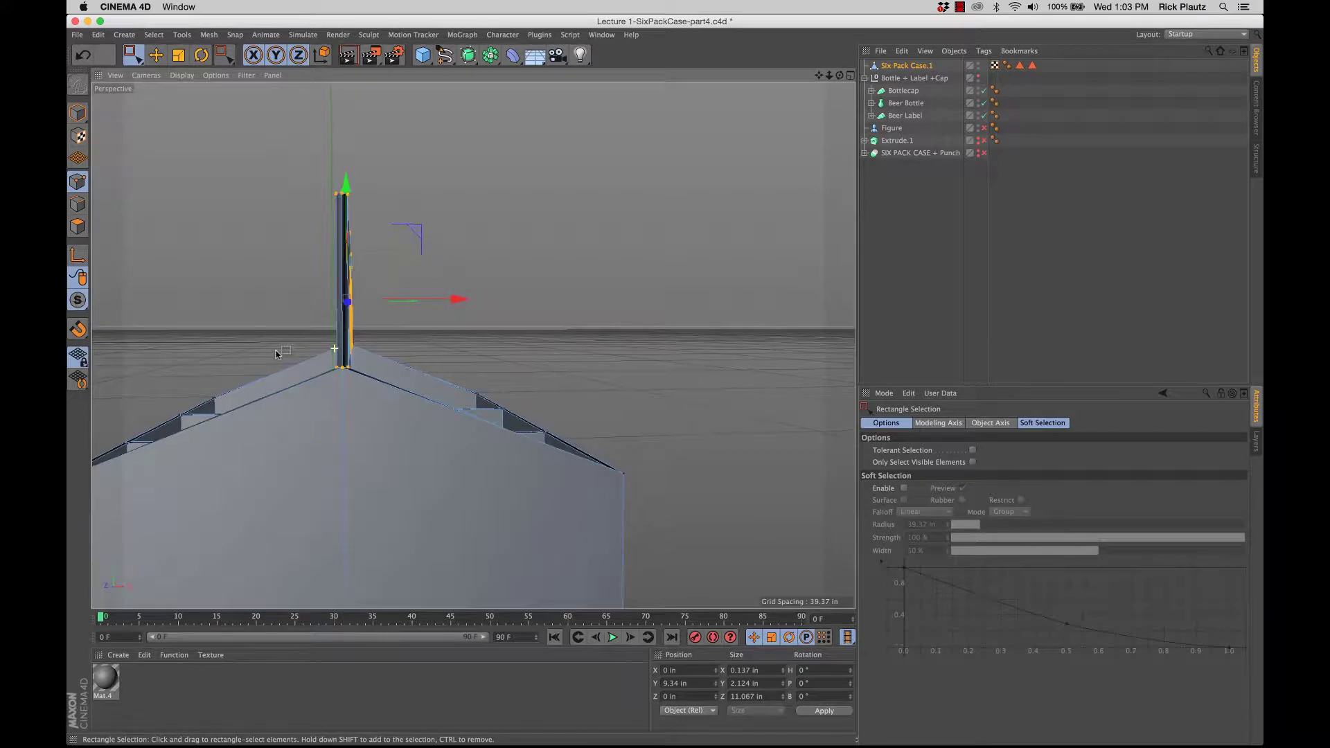
Try to thin the handle wall by scaling the selected points along X to about 0.066 in
key("t")
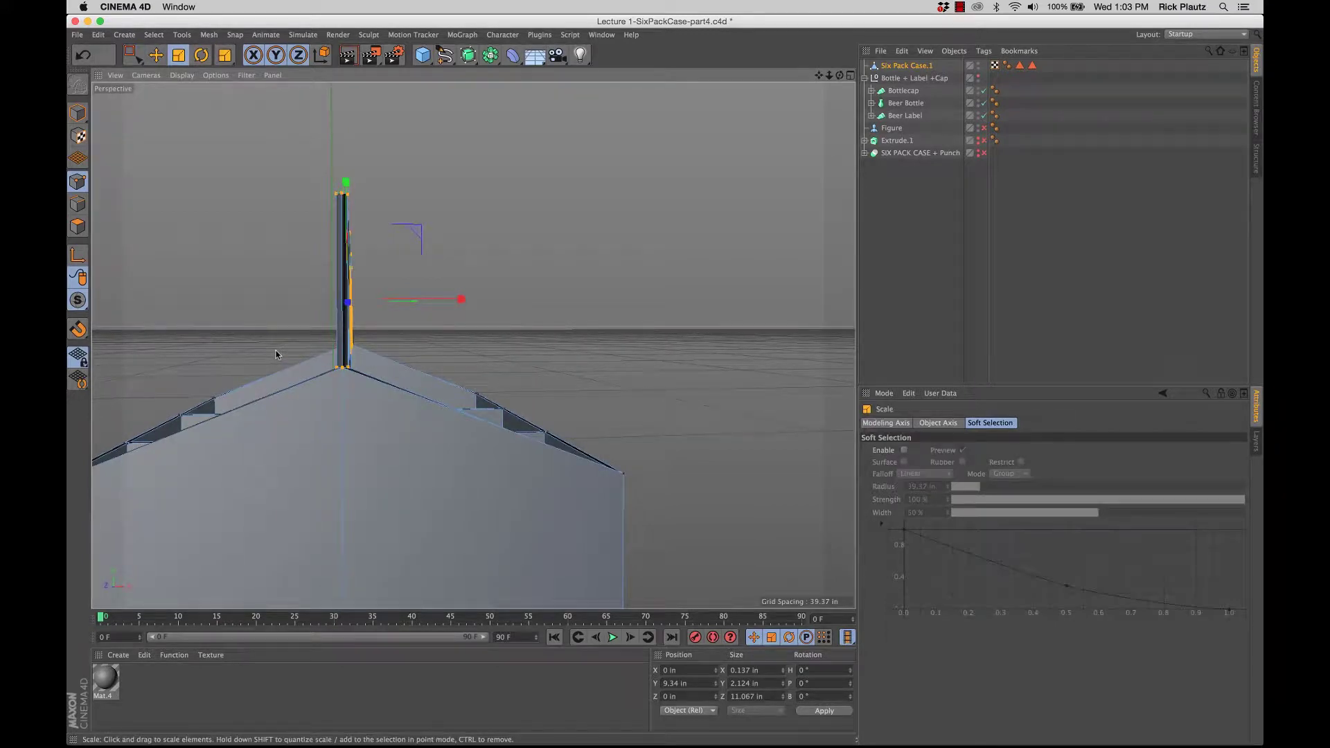
mouse_move(461, 300)
left_mouse_down()
mouse_move(392, 307)
mouse_move(461, 297)
left_mouse_up()
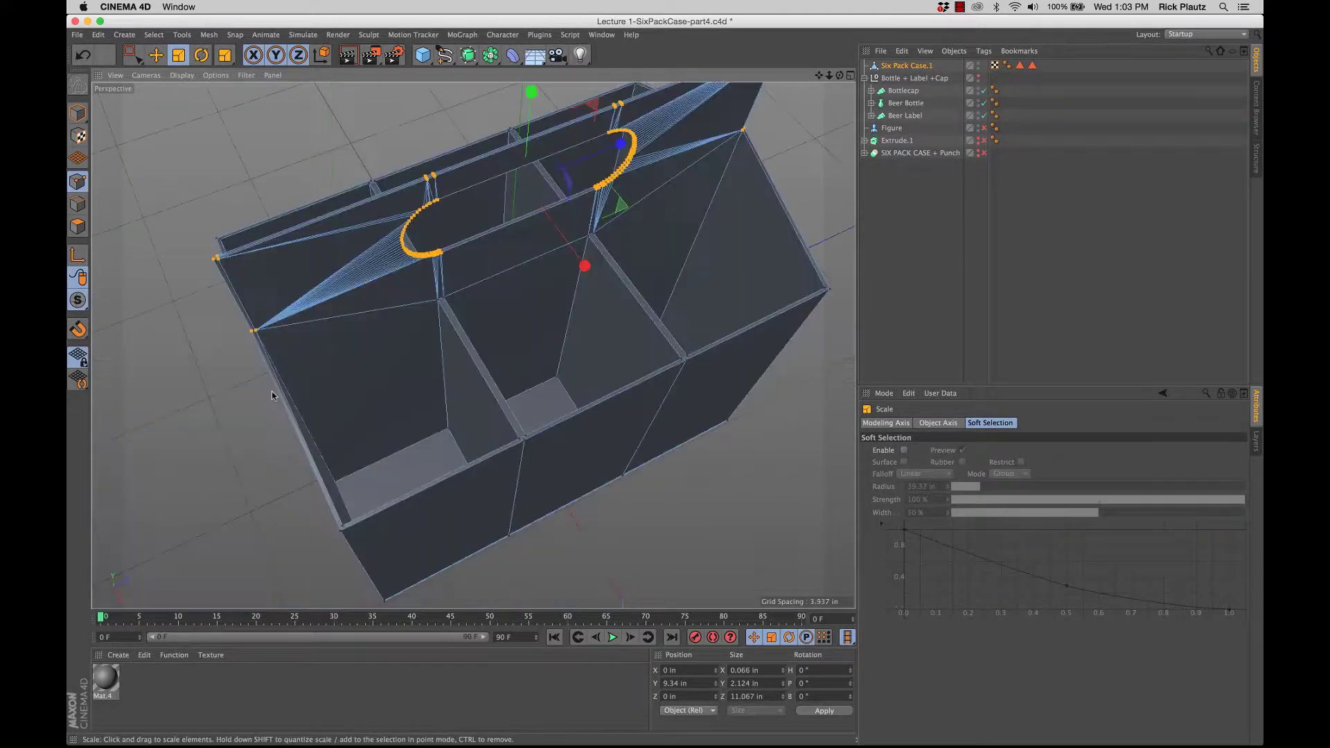
left_click_drag(533, 411, 535, 401, "alt")
Add the lower handle wall points where the dividers meet it to the selection with Rectangle Selection
left_click(133, 55)
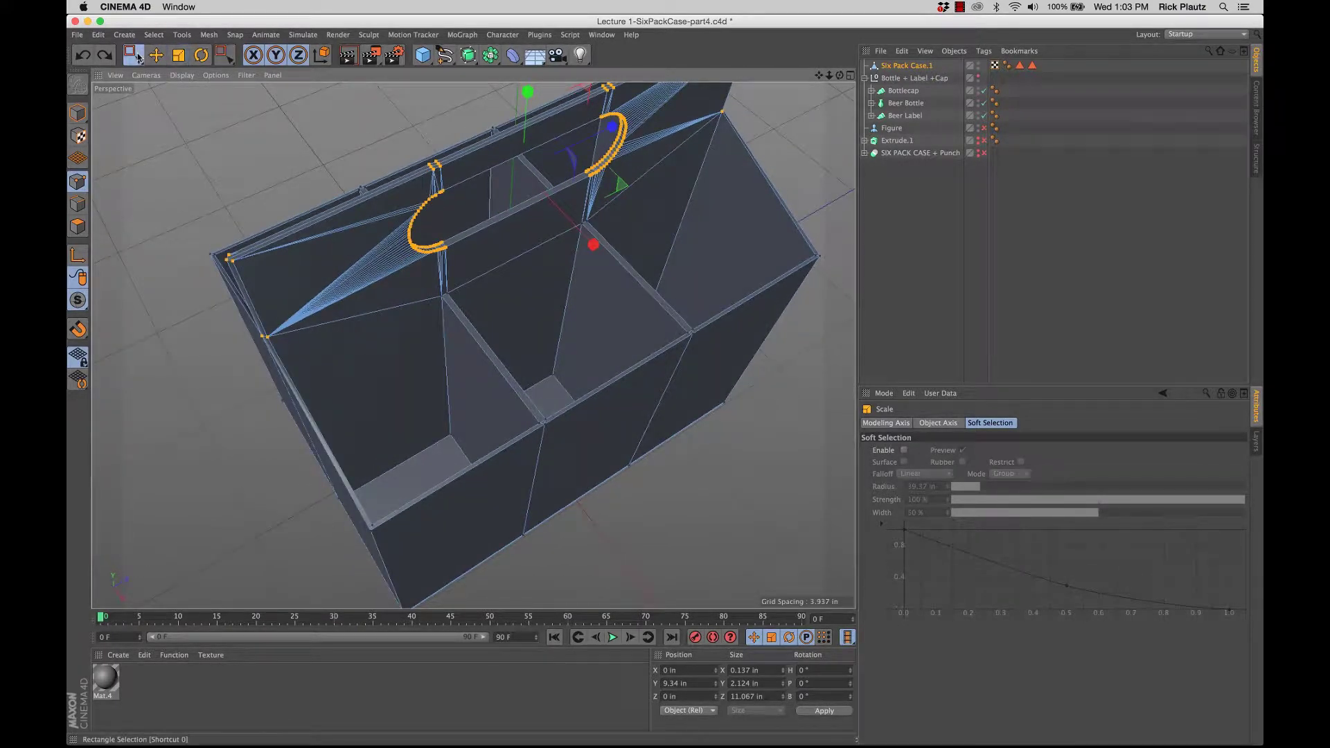
left_click_drag(446, 298, 683, 243, "alt")
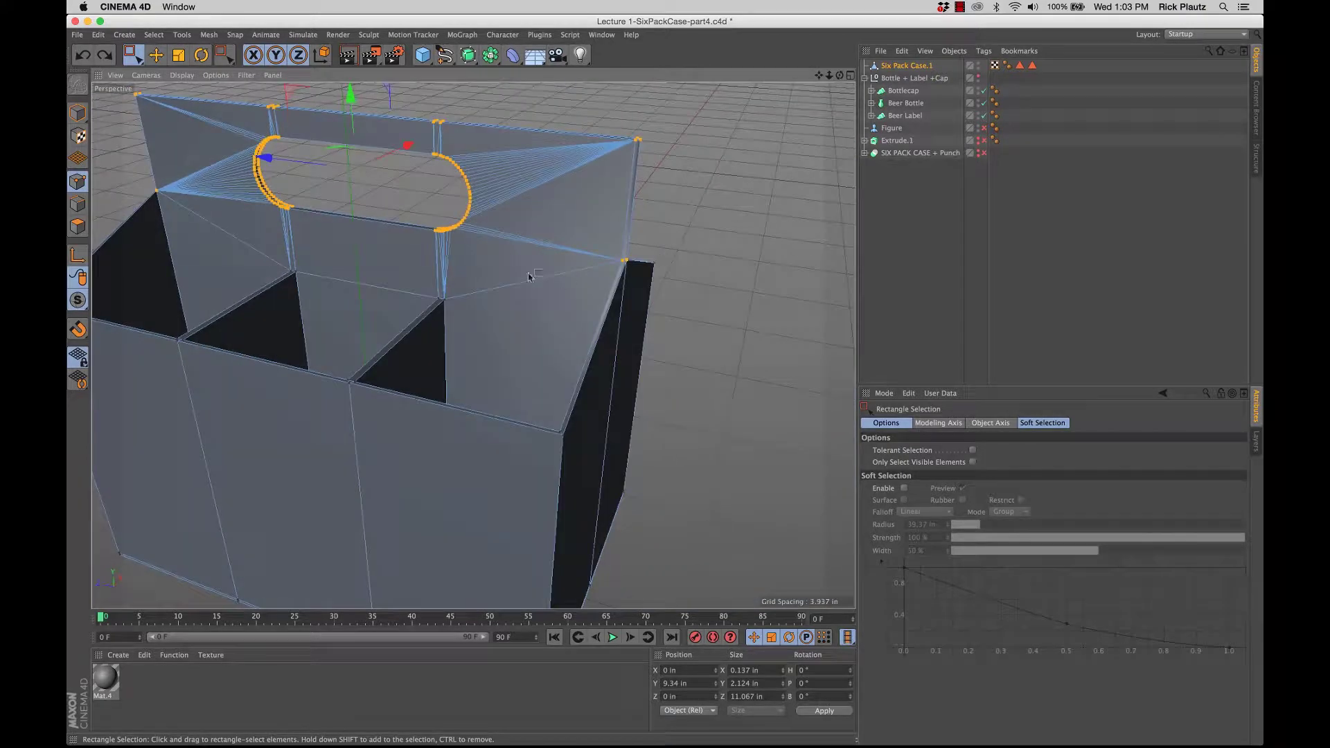
left_click_drag(463, 305, 487, 328, "shift")
left_click_drag(283, 265, 189, 266, "alt")
Thin the handle wall by scaling the selected points along X to about 0.062 in
key("t")
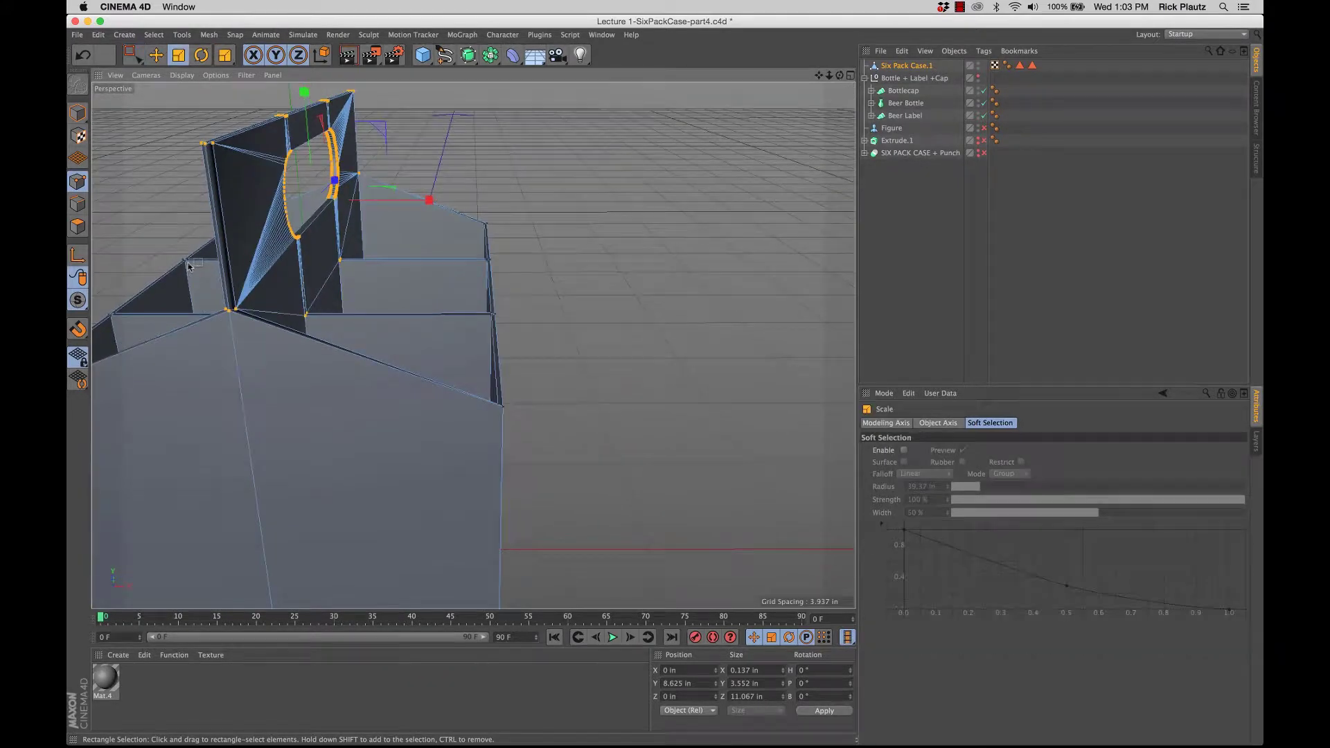
left_click_drag(430, 199, 381, 205)
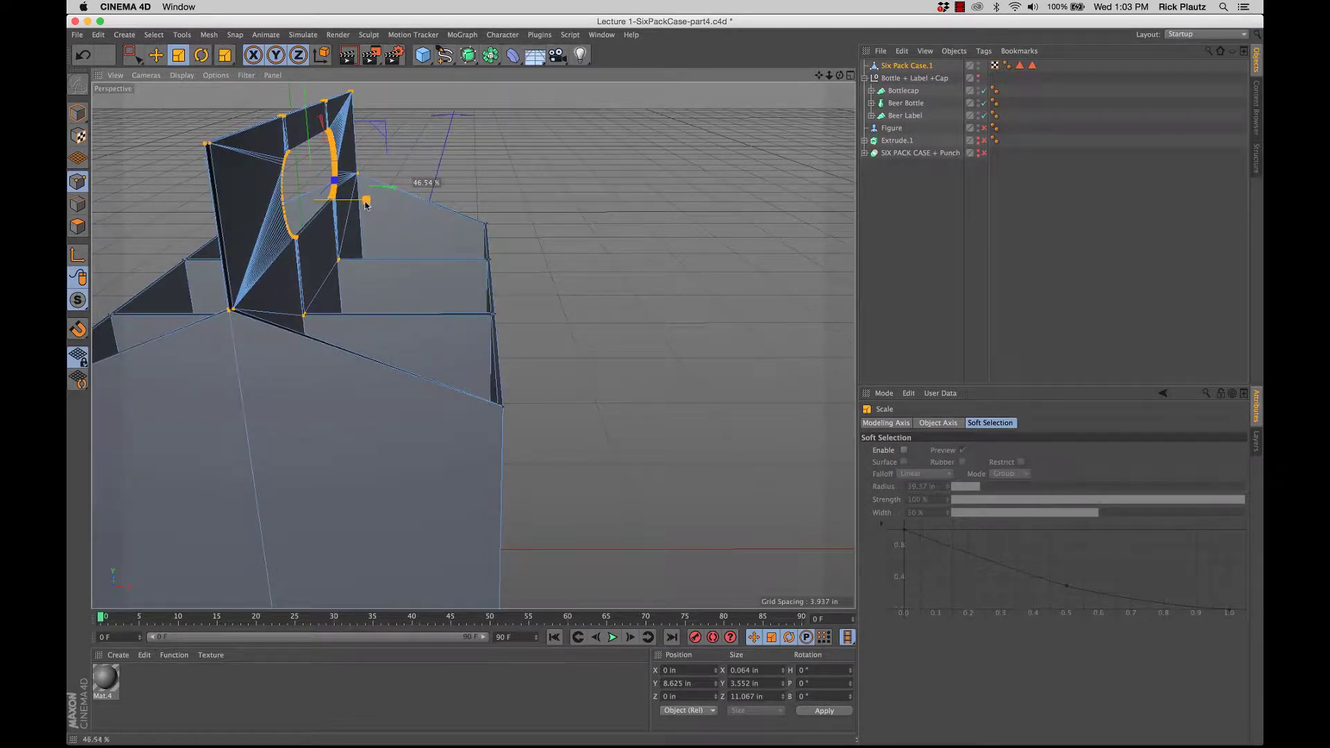
left_click_drag(365, 205, 365, 205)
middle_click_drag(321, 260, 358, 262, "alt")
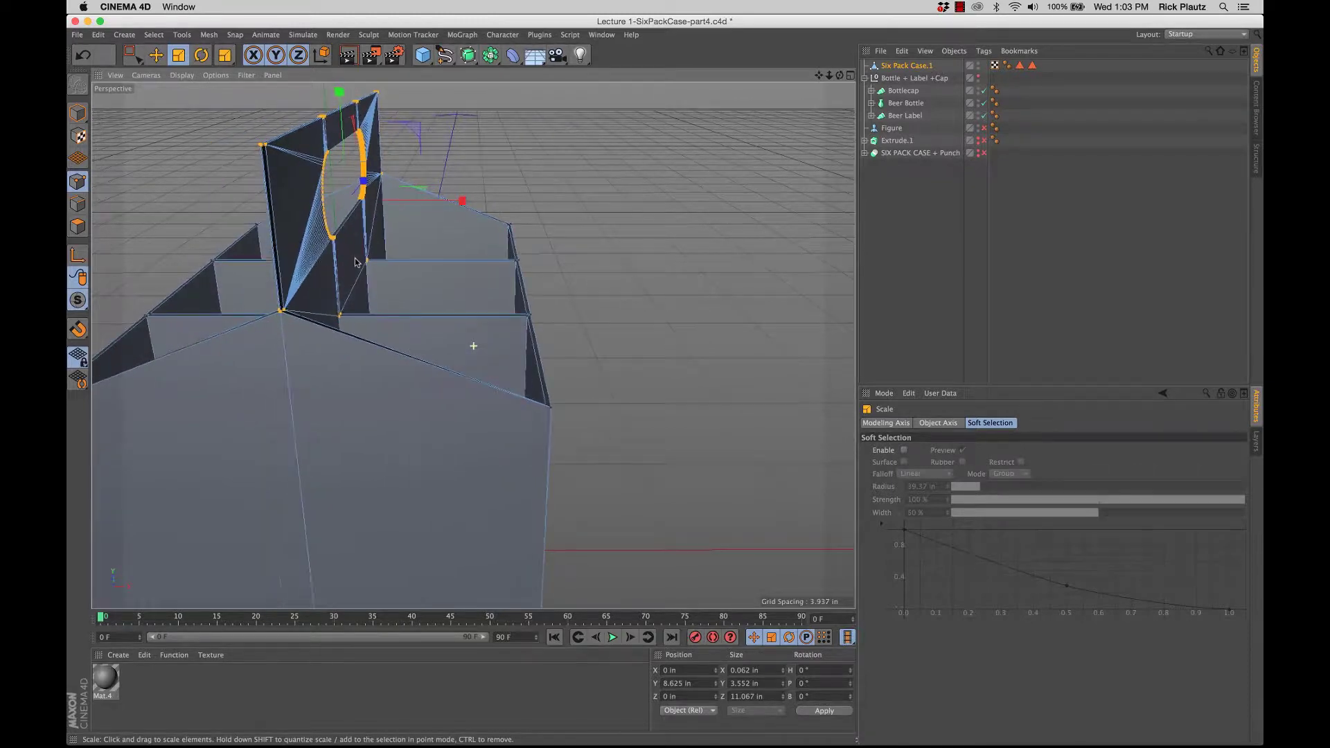
left_click_drag(355, 258, 454, 277, "alt")
middle_click_drag(453, 277, 423, 347, "alt")
left_click_drag(422, 349, 410, 331, "alt")
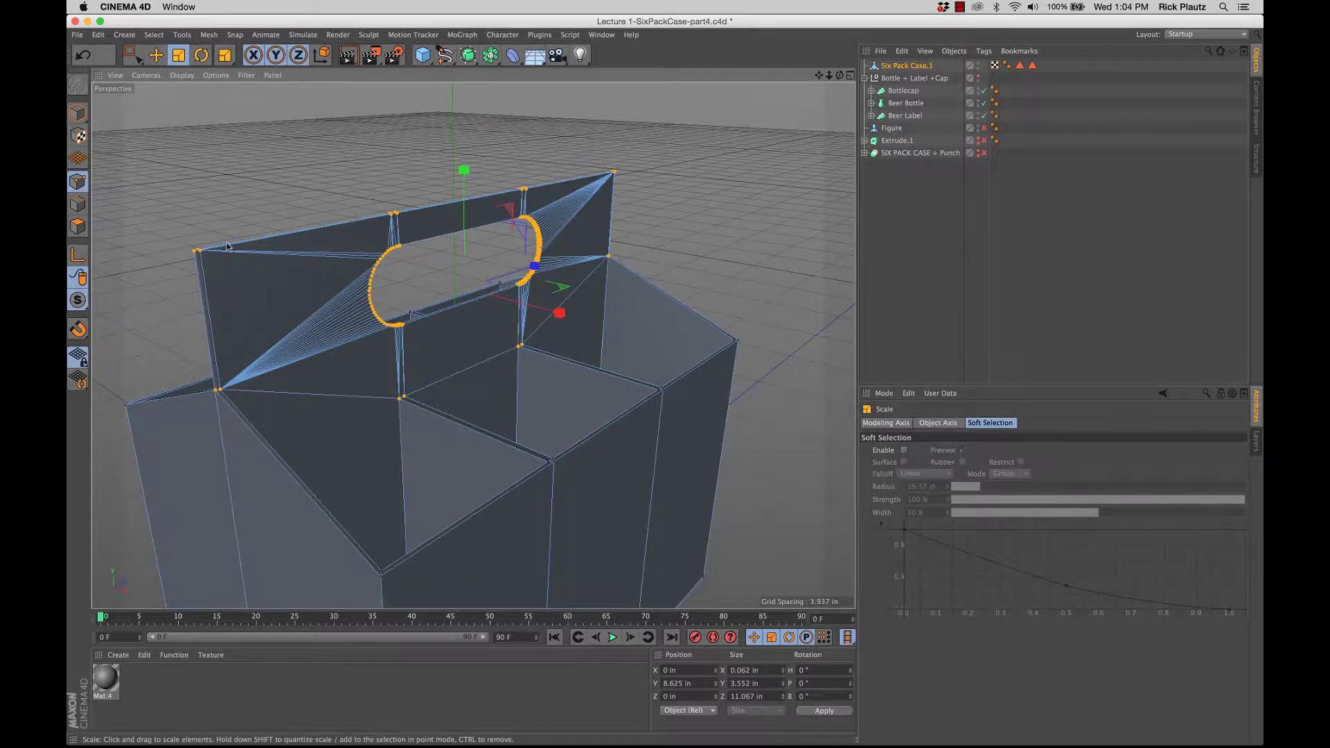
Store the selected handle wall points with Set Selection and name the tag "Handle Selection"
left_click(154, 36)
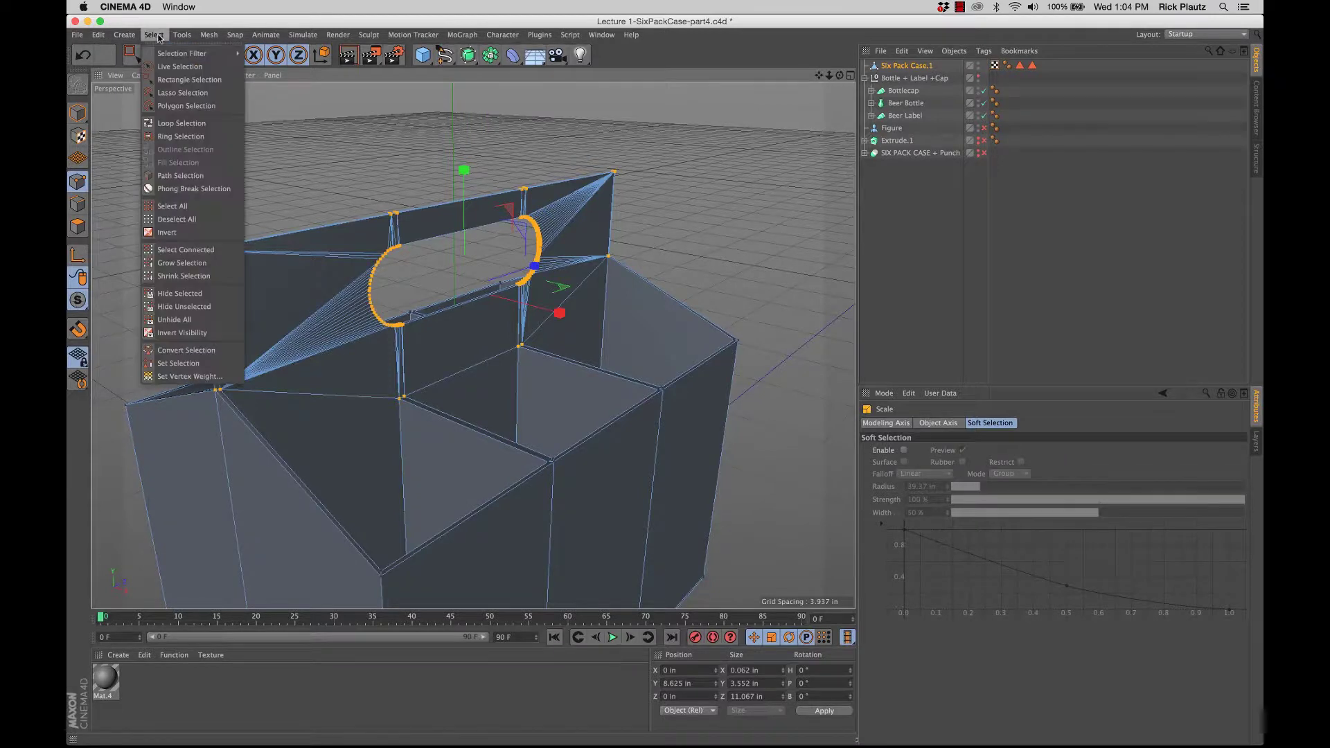
left_click(208, 366)
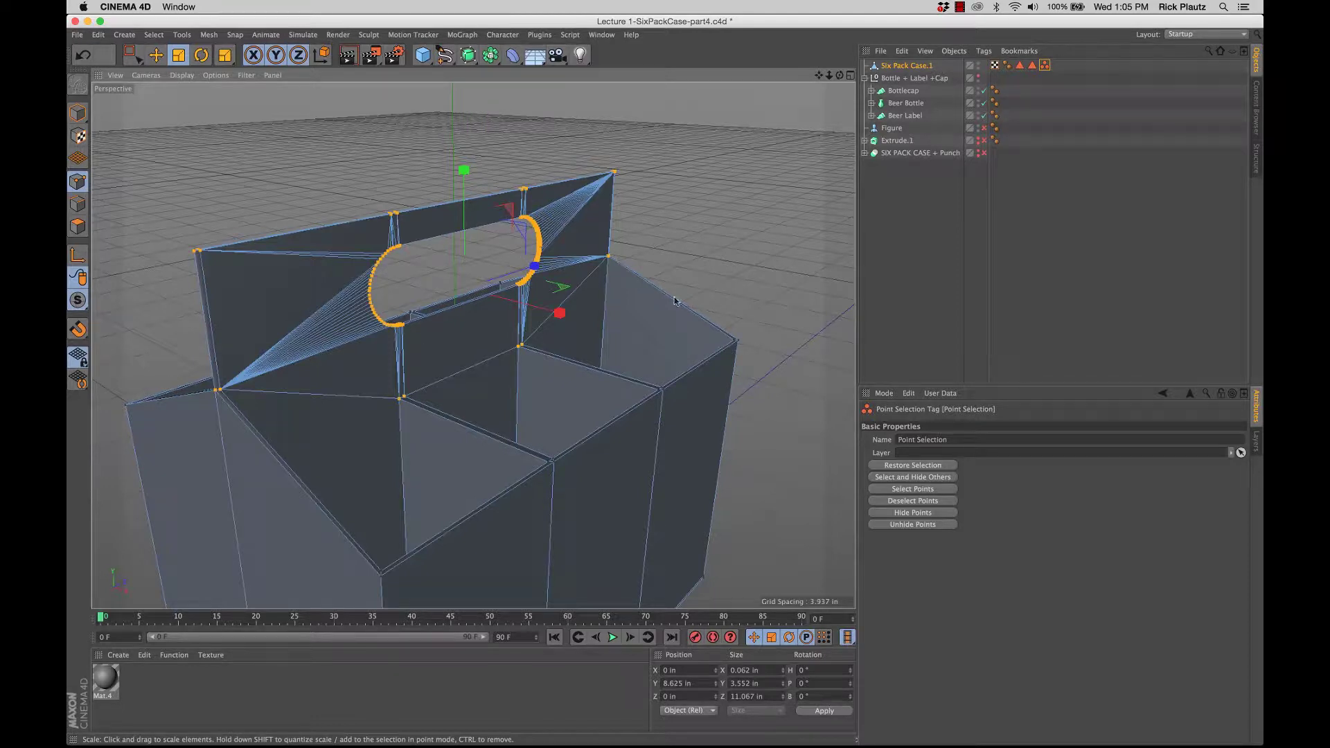
left_click(952, 440)
type("Handle")
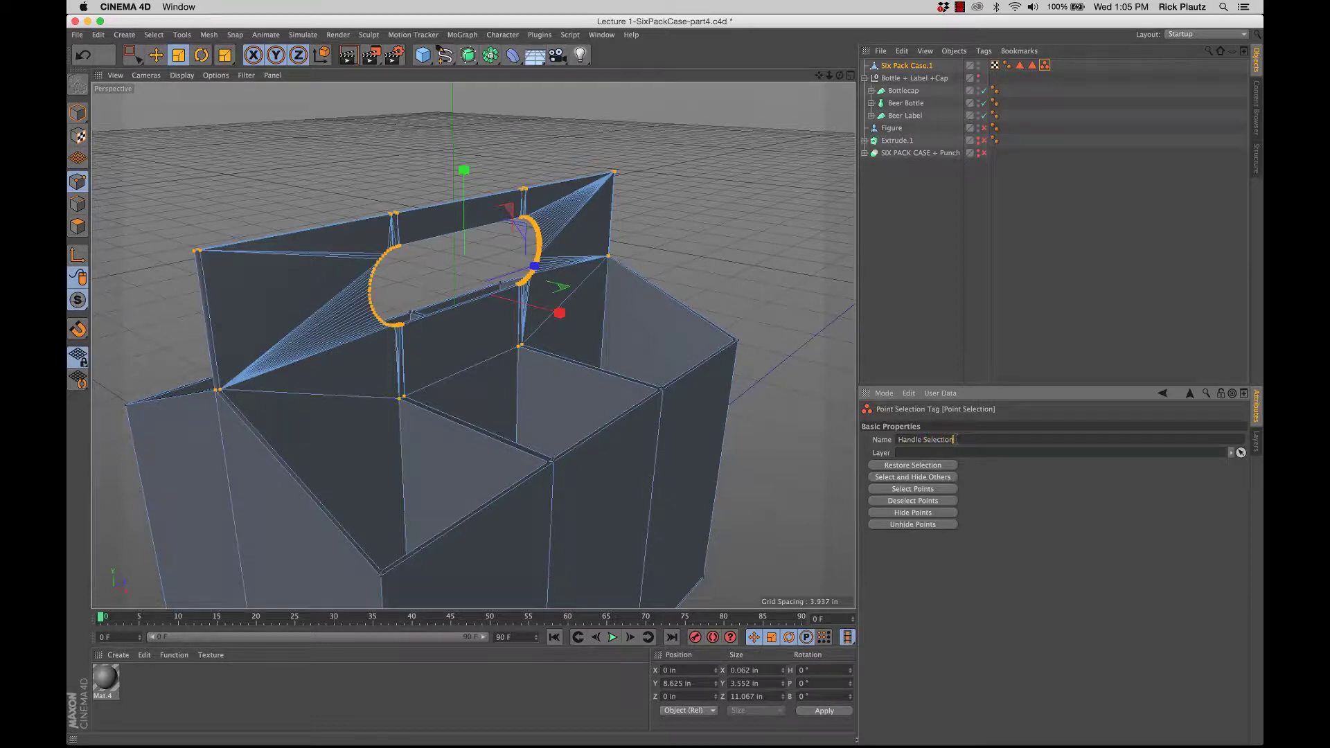
left_click(1042, 258)
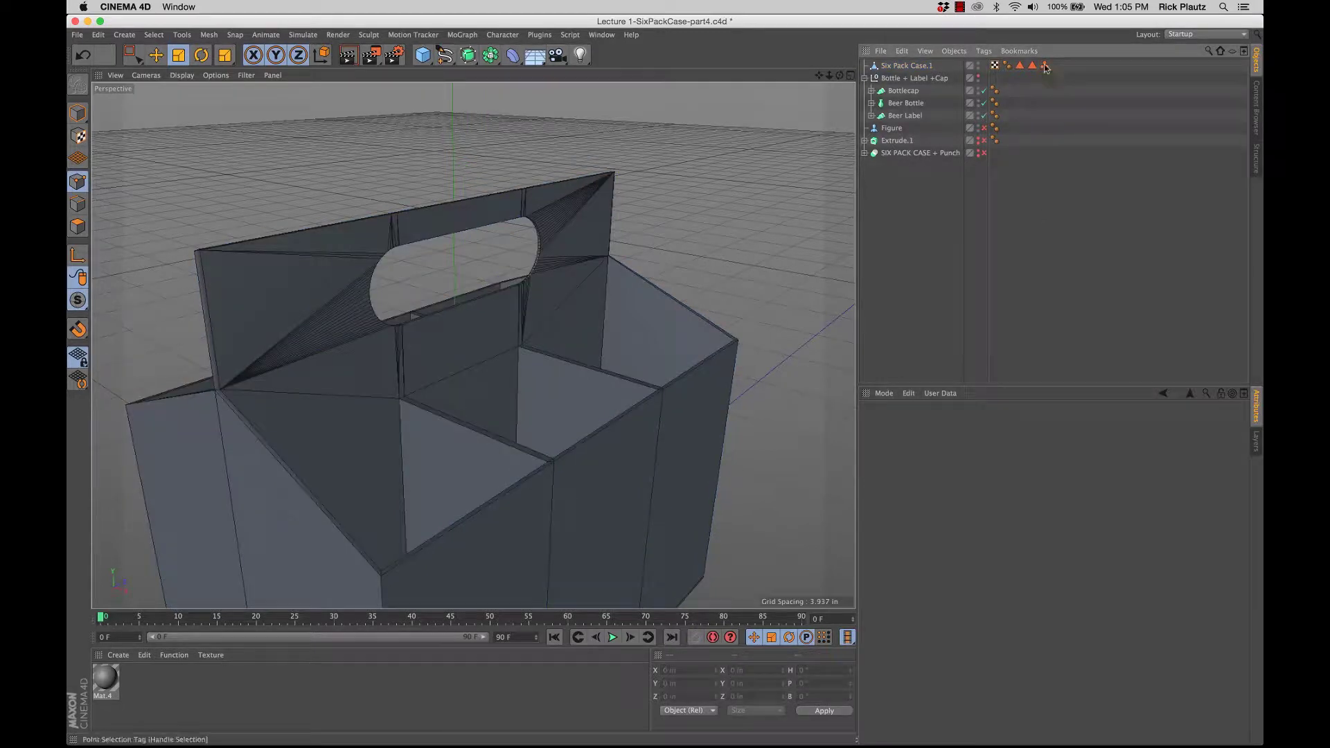
Test the stored selection by picking other case points, restoring the handle points from the Handle Selection tag, and deselecting them
left_click(915, 67)
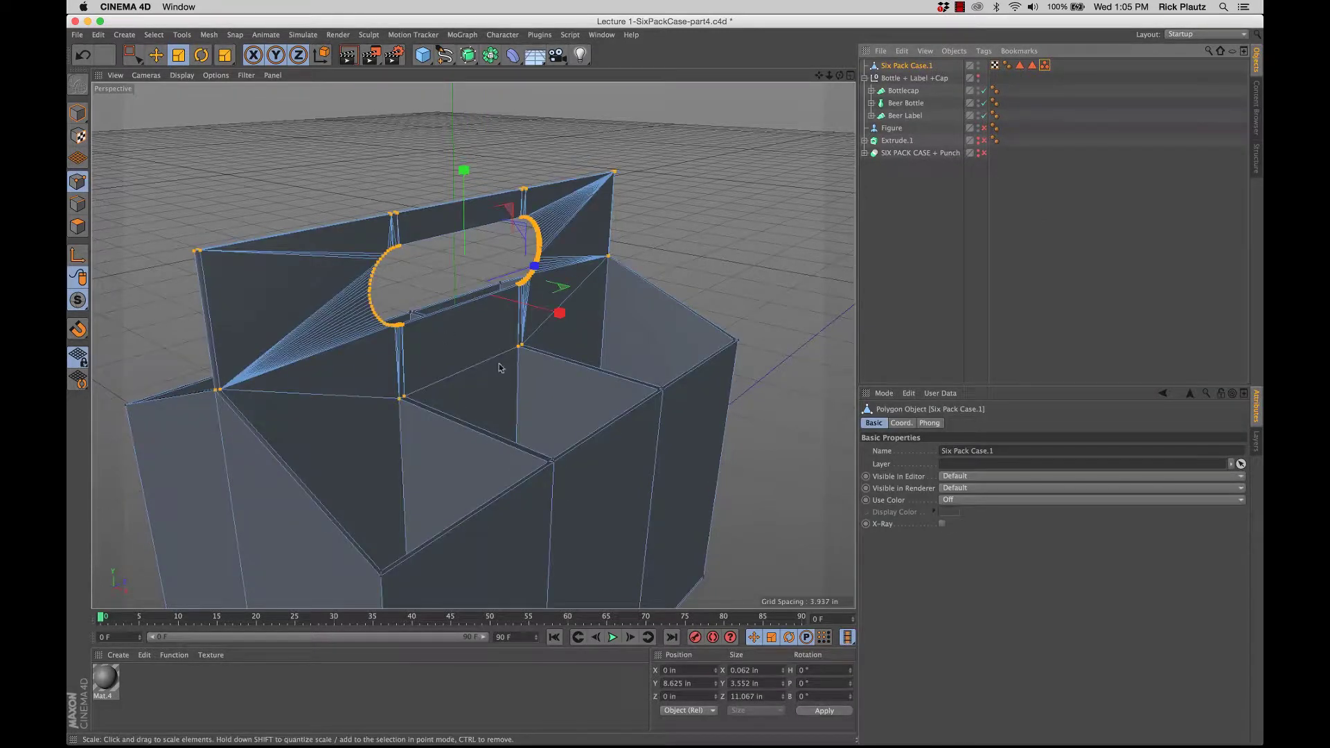
left_click(518, 347)
left_click(662, 389)
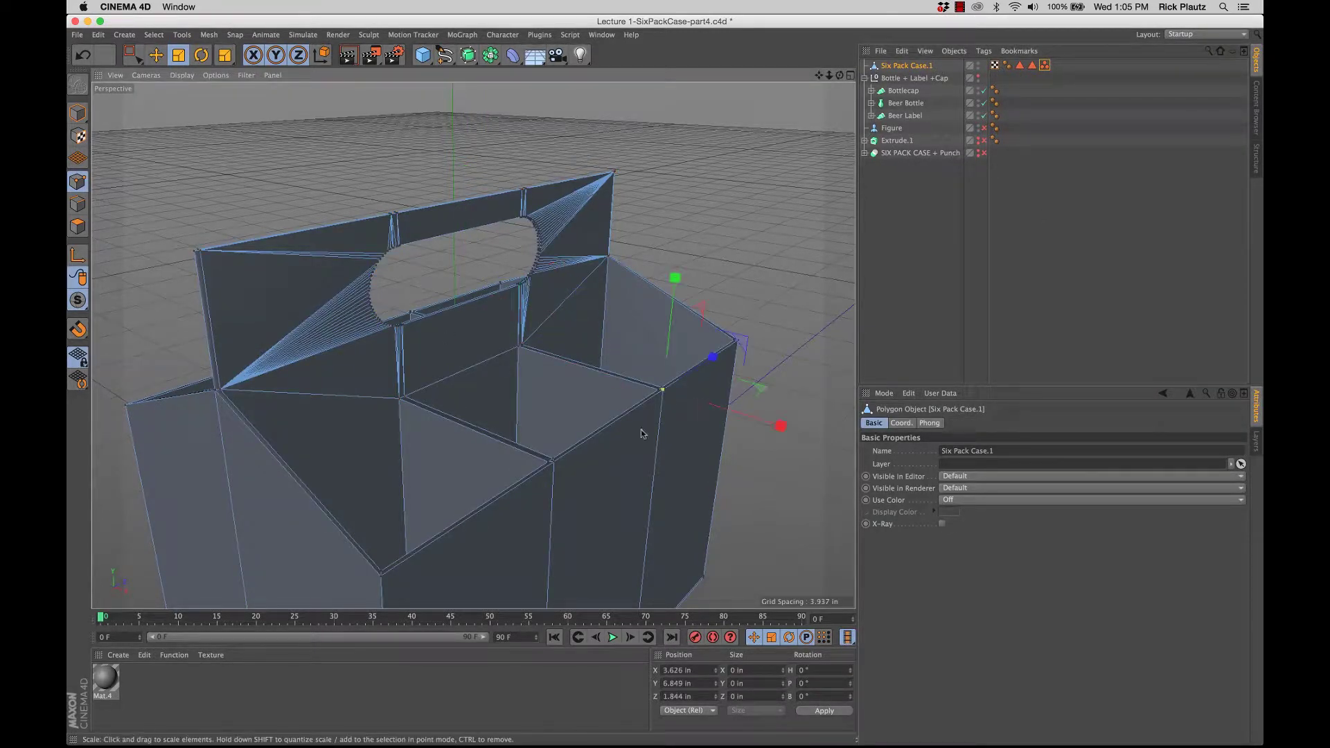
left_click(555, 462)
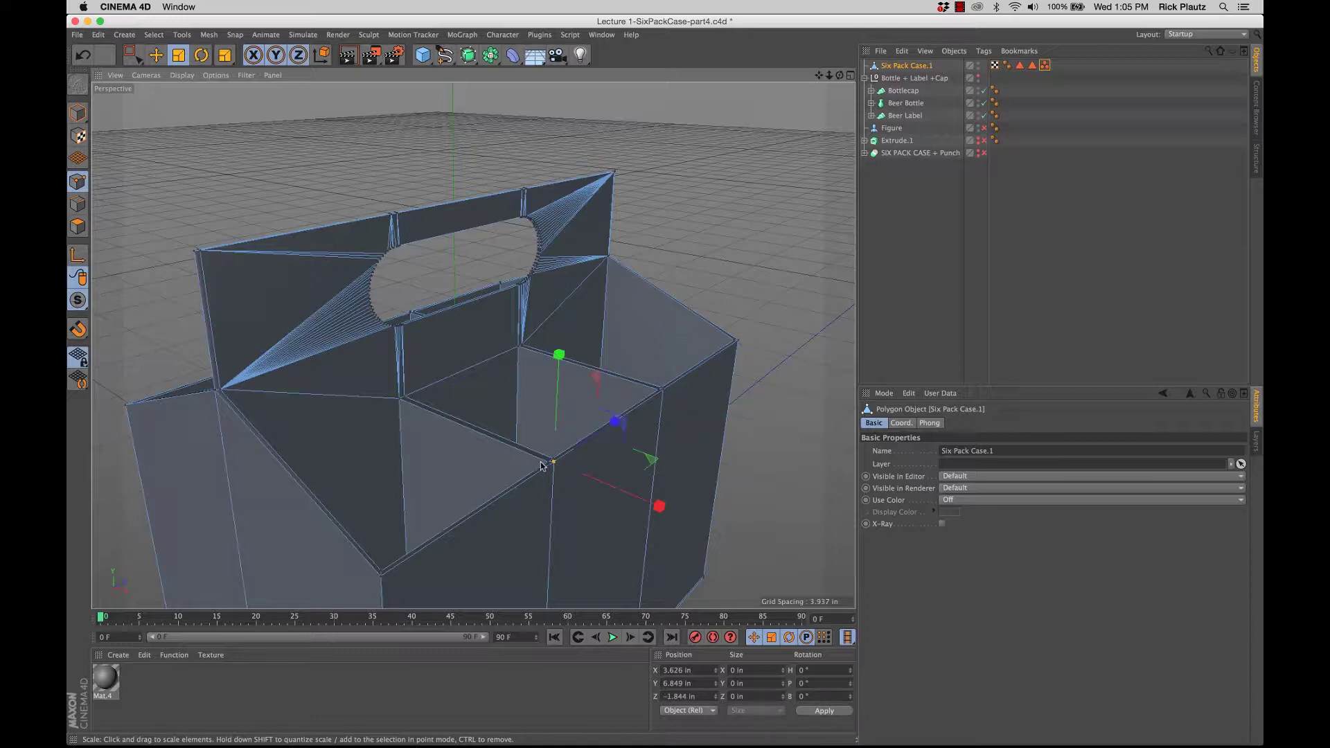
left_click_drag(542, 466, 571, 449)
left_click(661, 390)
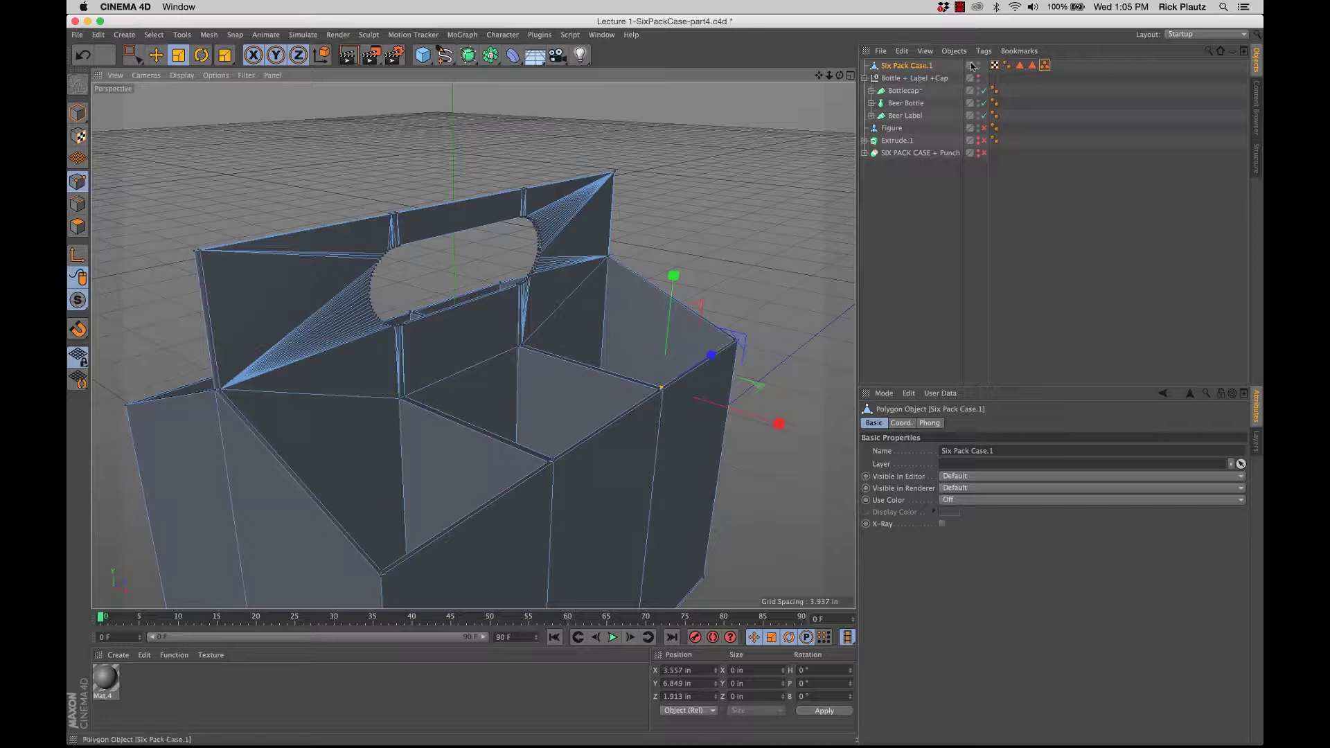
double_click(1044, 66)
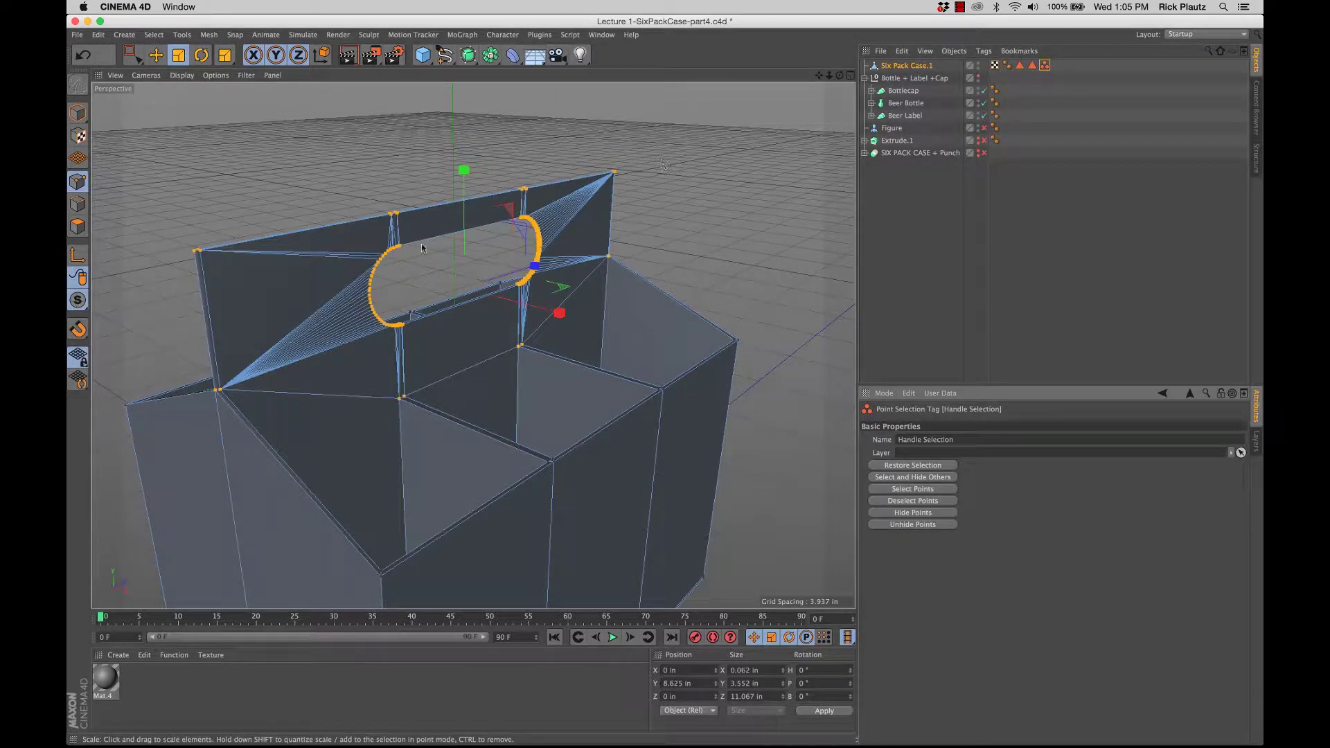
left_click(694, 200)
Select the top points at both ends of the negative Z divider on both sides of the handle wall with Live Selection
left_click_drag(406, 477, 478, 395, "alt")
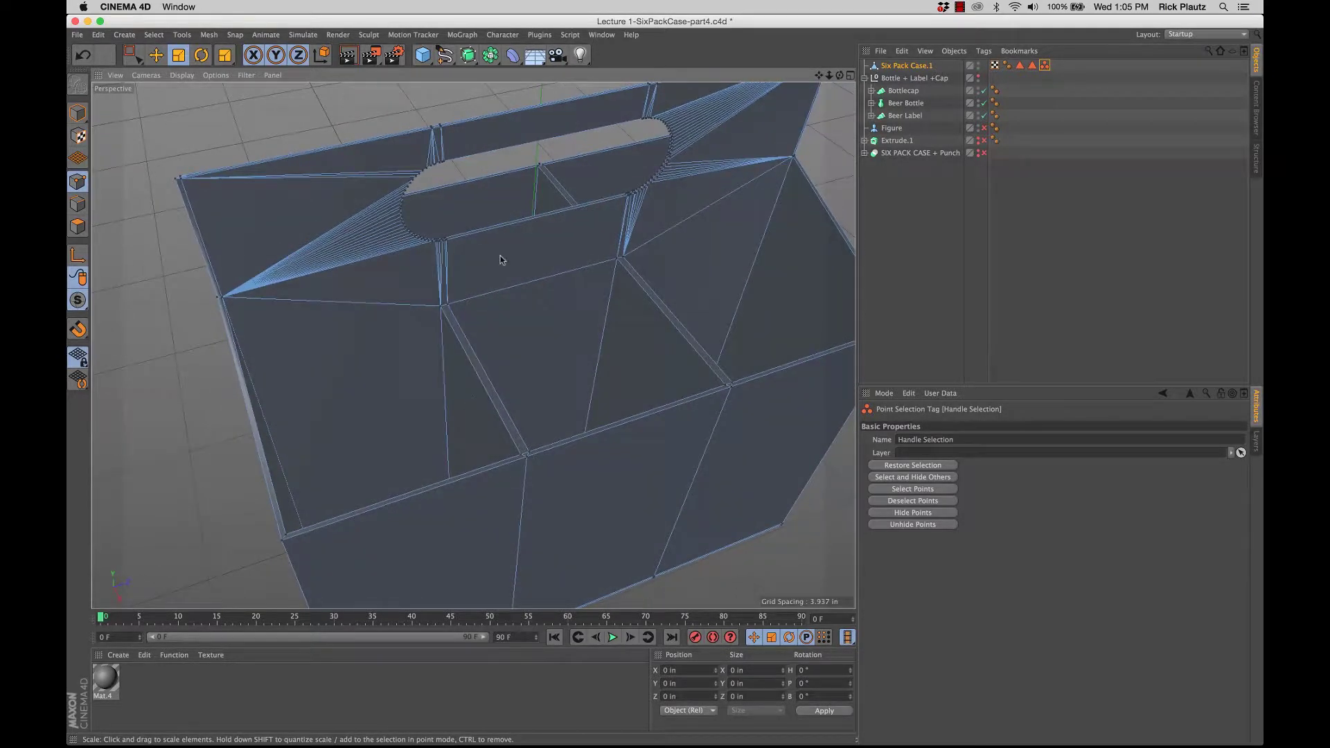
left_click(144, 63)
left_click(170, 68)
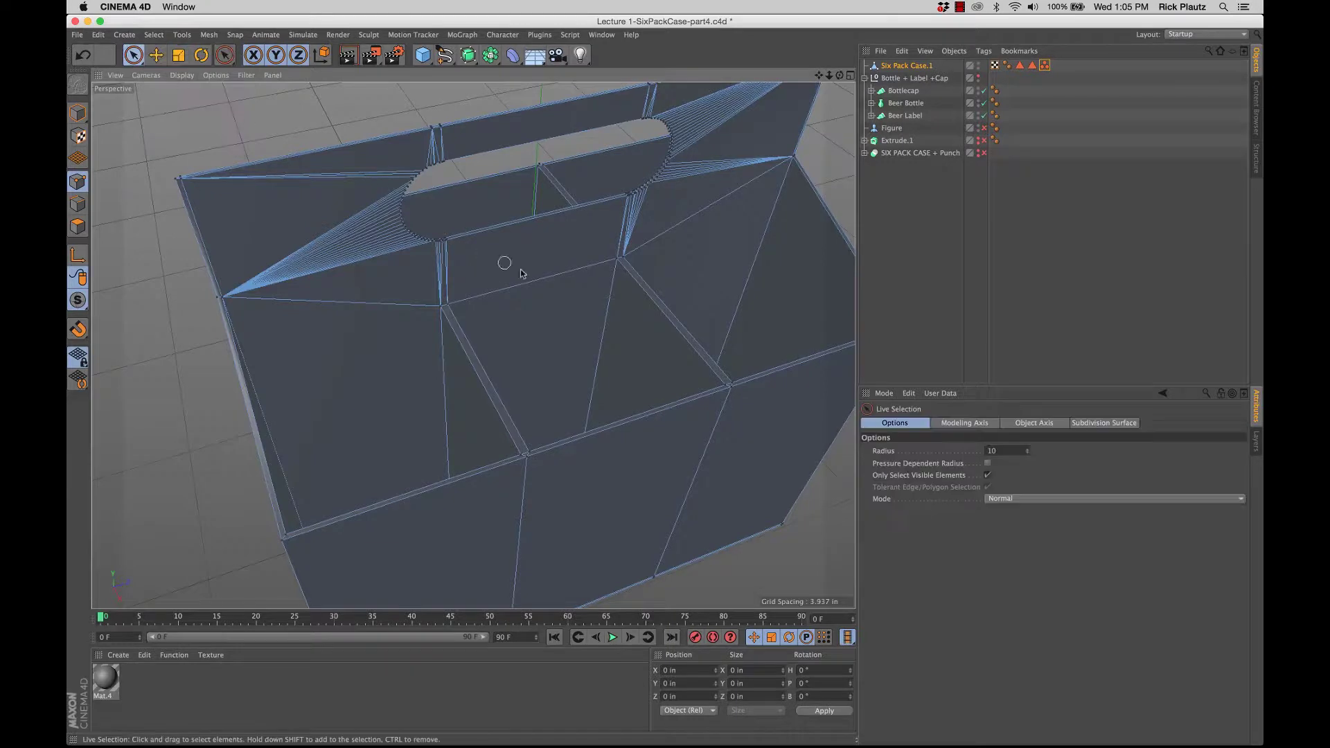
left_click(447, 303)
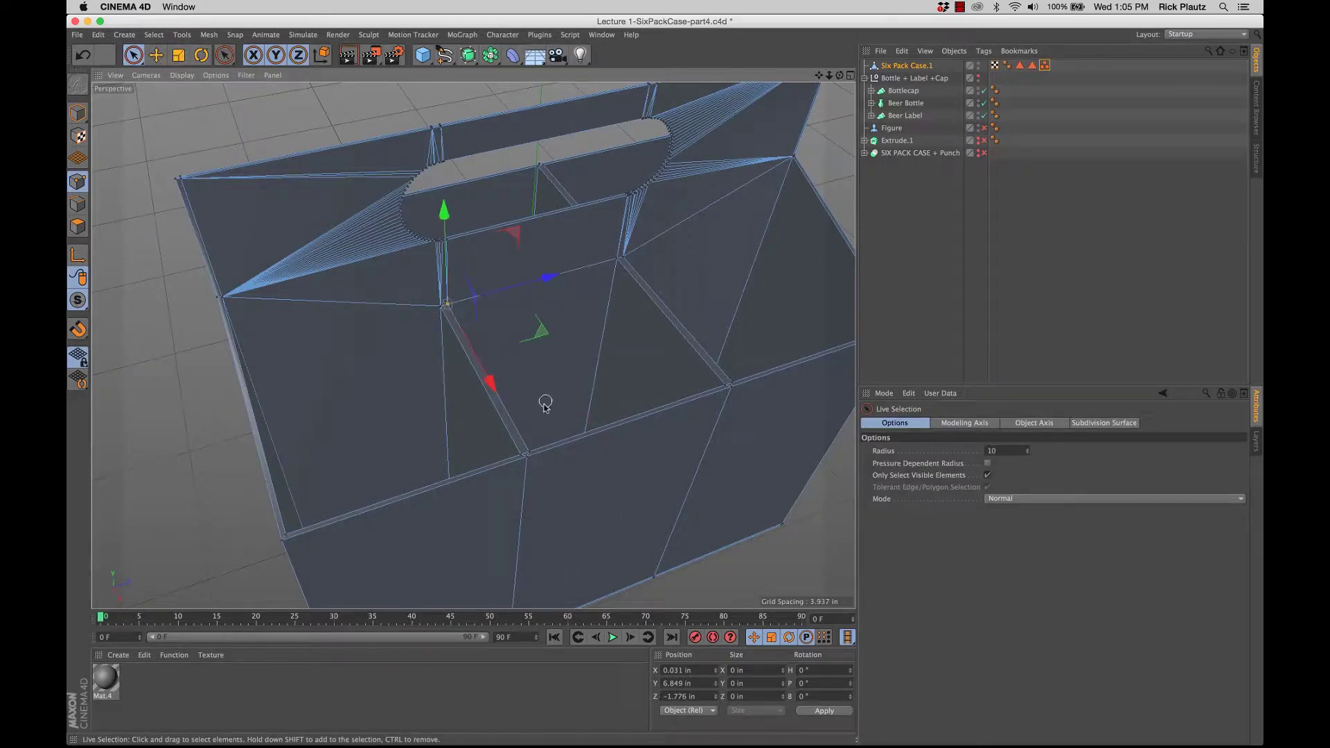
left_click(440, 304, "shift")
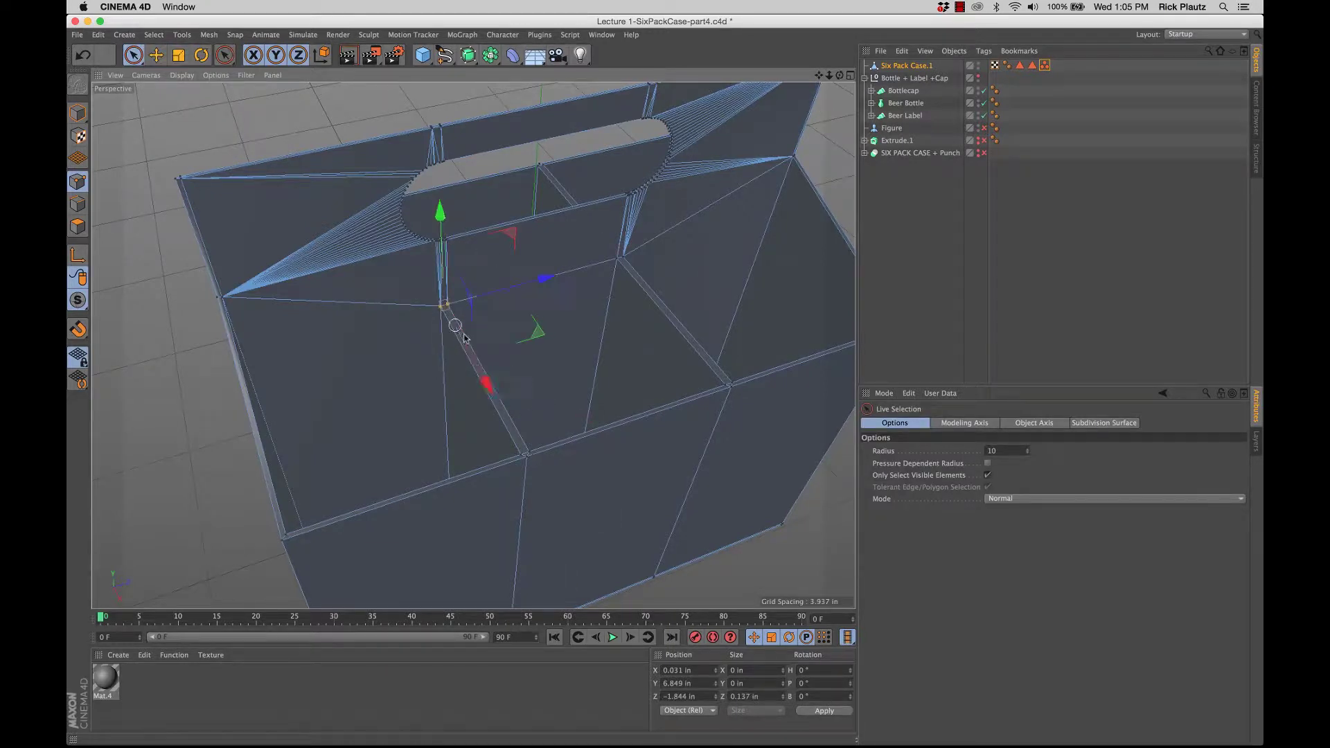
left_click(529, 450, "shift")
left_click_drag(449, 422, 688, 417, "alt")
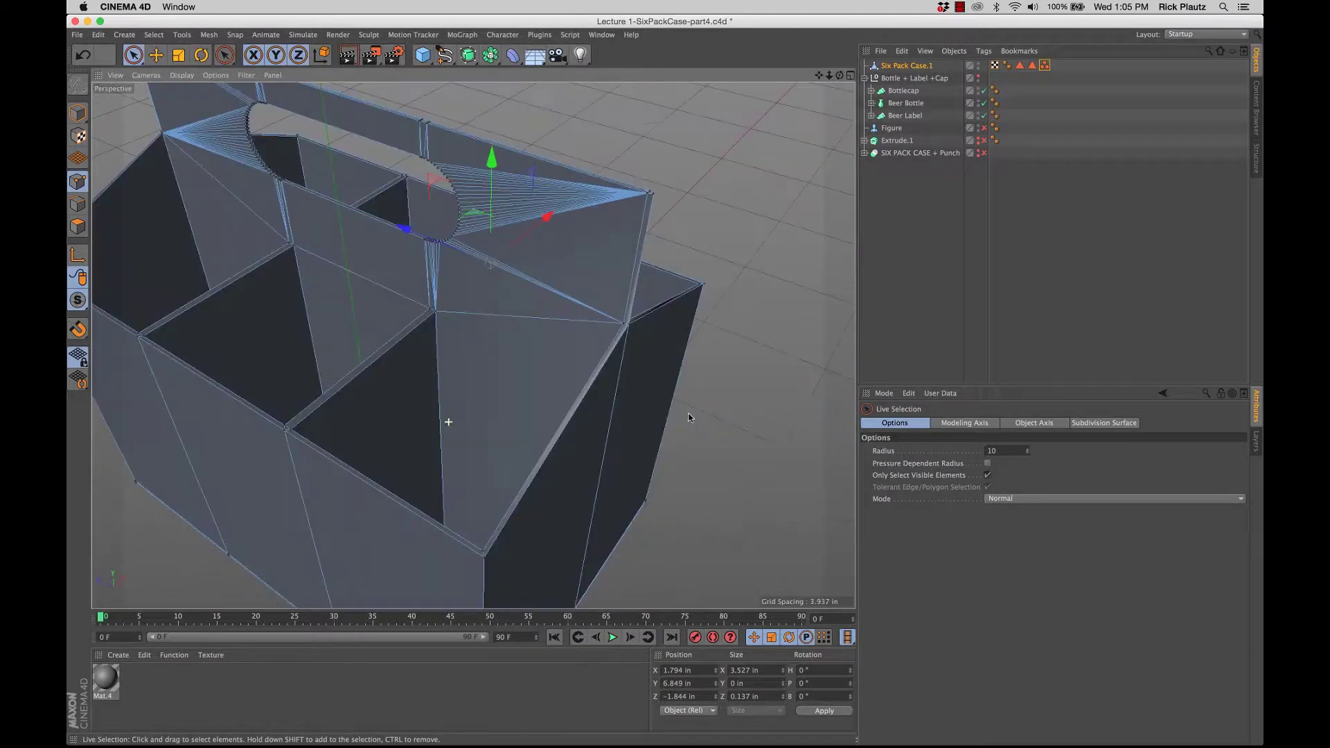
left_click(429, 306, "shift")
left_click(288, 425, "shift")
left_click_drag(466, 318, 377, 407, "alt")
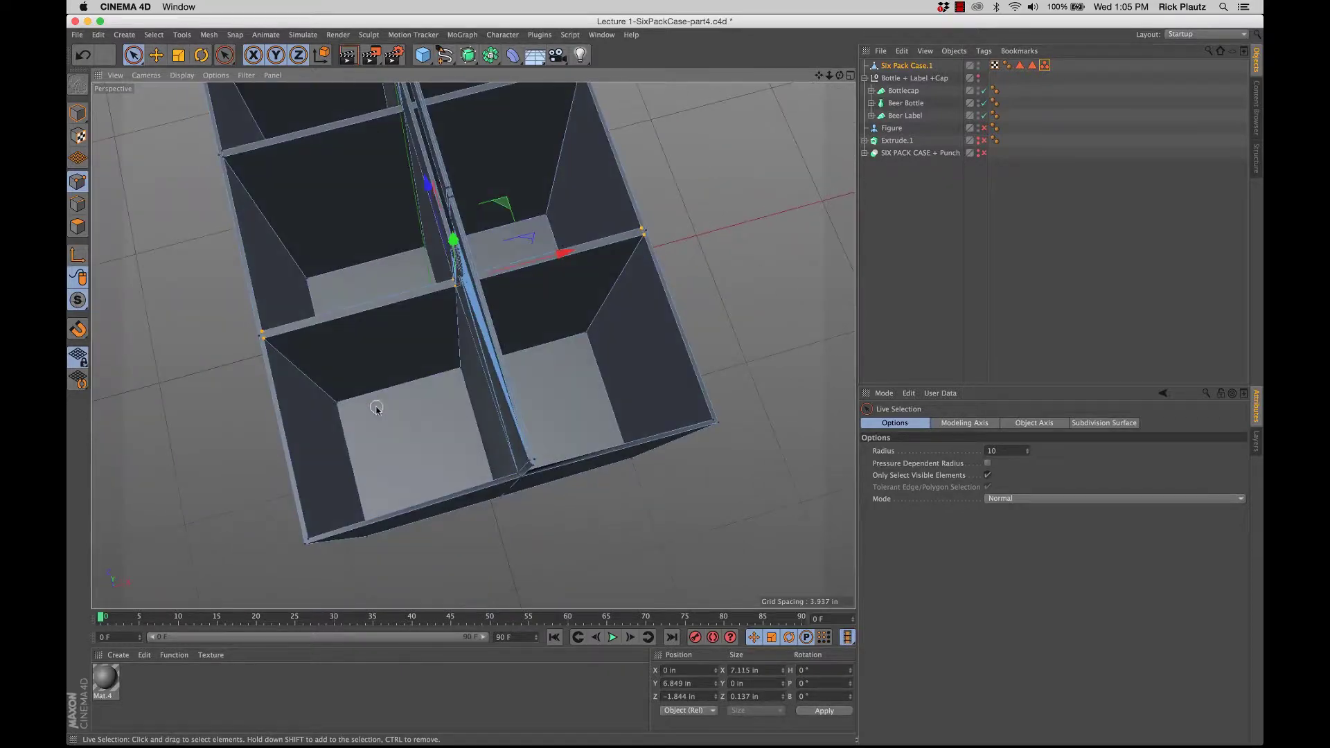
Thin the top of the negative Z divider by scaling its selected points along Z to about 0.025 in
key("t")
right_click_drag(418, 301, 447, 296, "alt")
left_click_drag(461, 167, 477, 231)
Select the top points at both ends of the positive Z divider on both sides of the handle wall
middle_click_drag(476, 231, 615, 437, "alt")
left_click_drag(615, 437, 511, 135, "alt")
key("space")
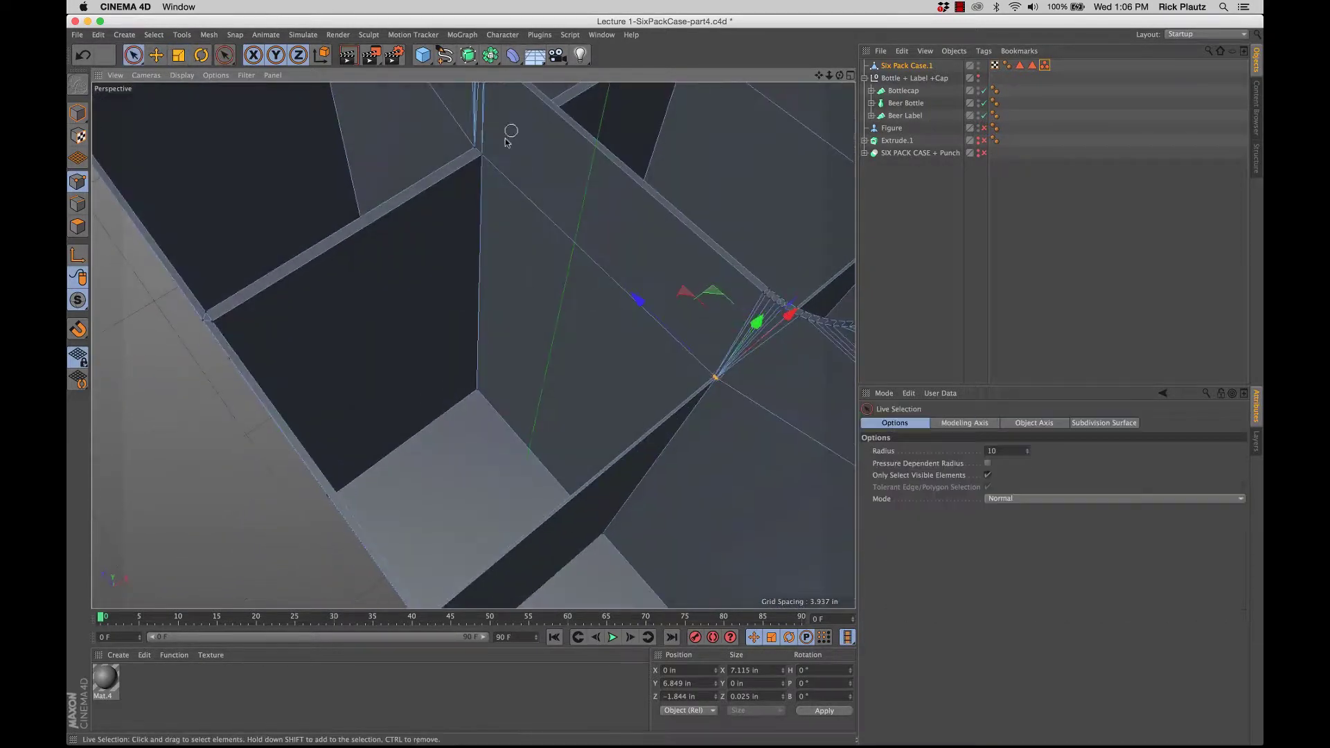
left_click(478, 150)
left_click(214, 320, "shift")
left_click_drag(371, 192, 436, 229, "alt")
middle_click_drag(436, 229, 414, 232, "alt")
left_click(318, 219, "shift")
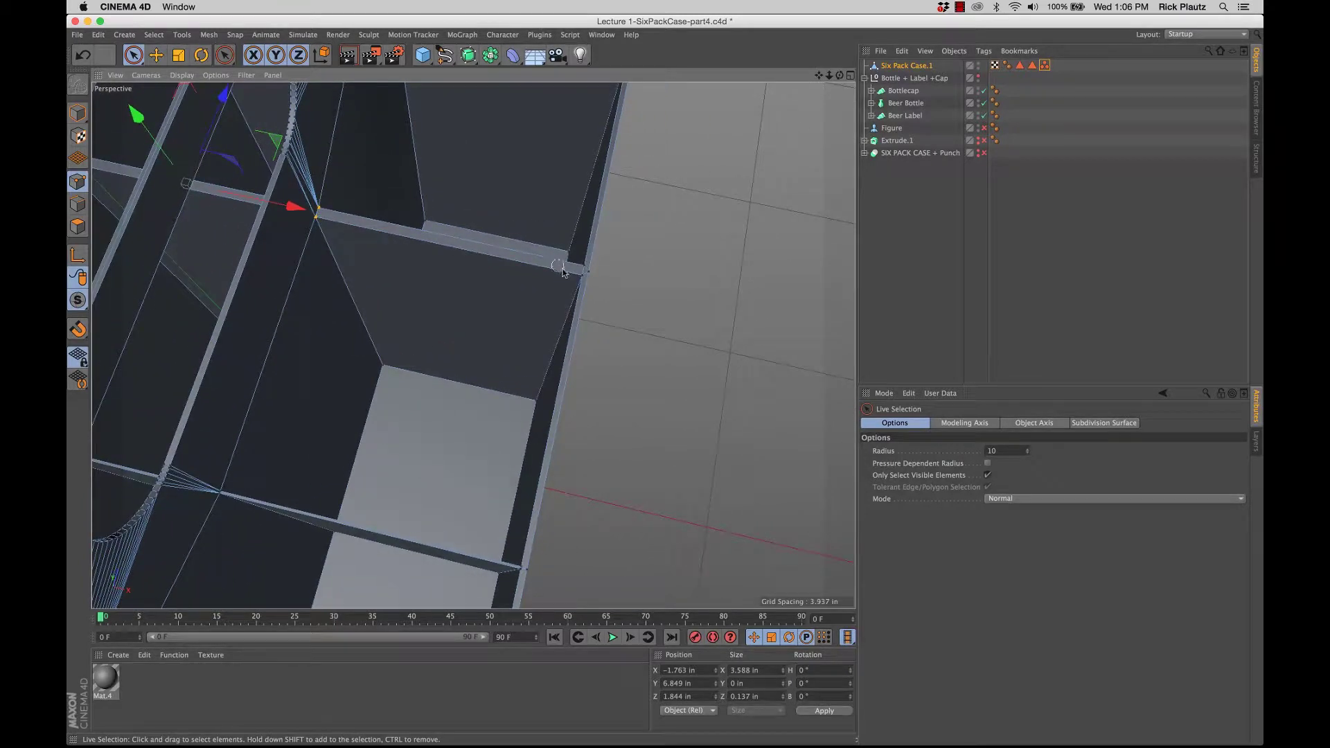
left_click(582, 270, "shift")
Thin the top of the positive Z divider by scaling its selected points along Z to about 0.024 in
key("t")
left_click_drag(389, 276, 347, 271, "alt")
left_click_drag(398, 99, 344, 167)
Thin the long outer wall on the negative X side by moving its four inner top points outward to X -3.596 in
middle_click_drag(320, 187, 514, 253, "alt")
left_click_drag(514, 252, 598, 366, "alt")
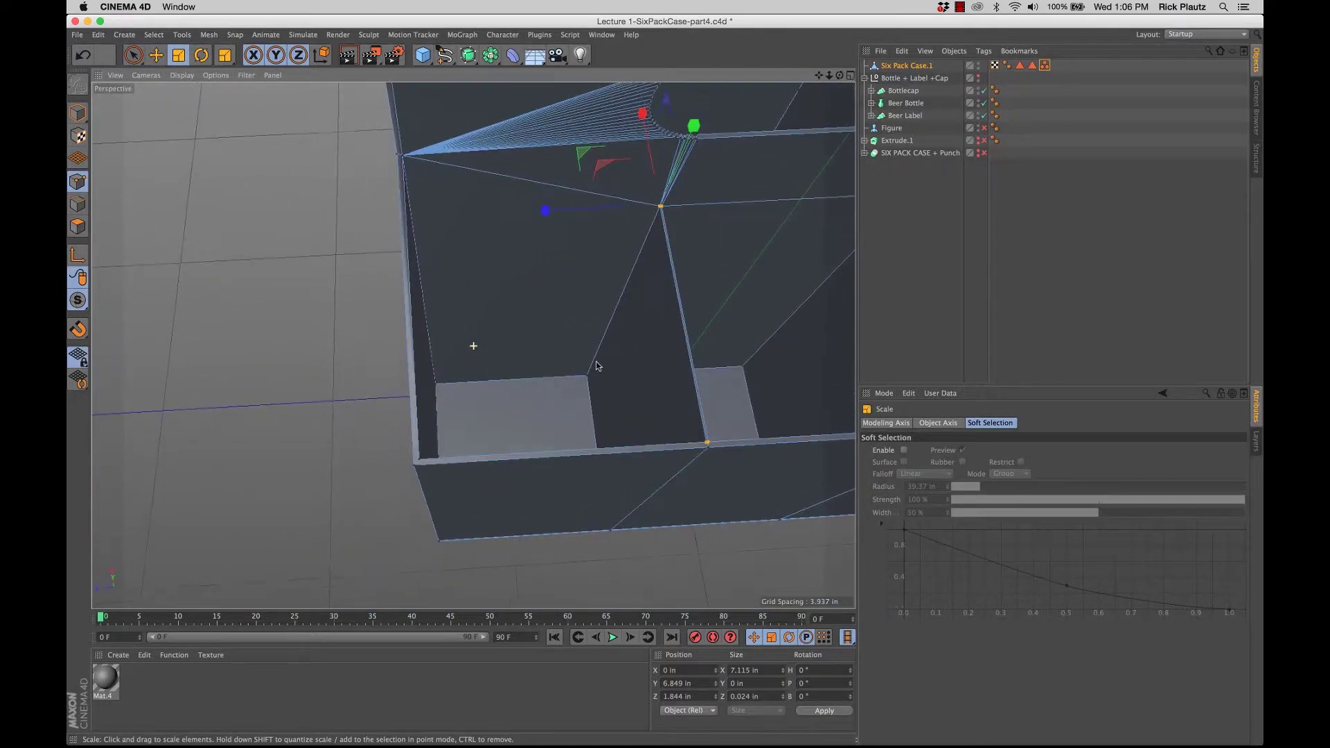
key("space")
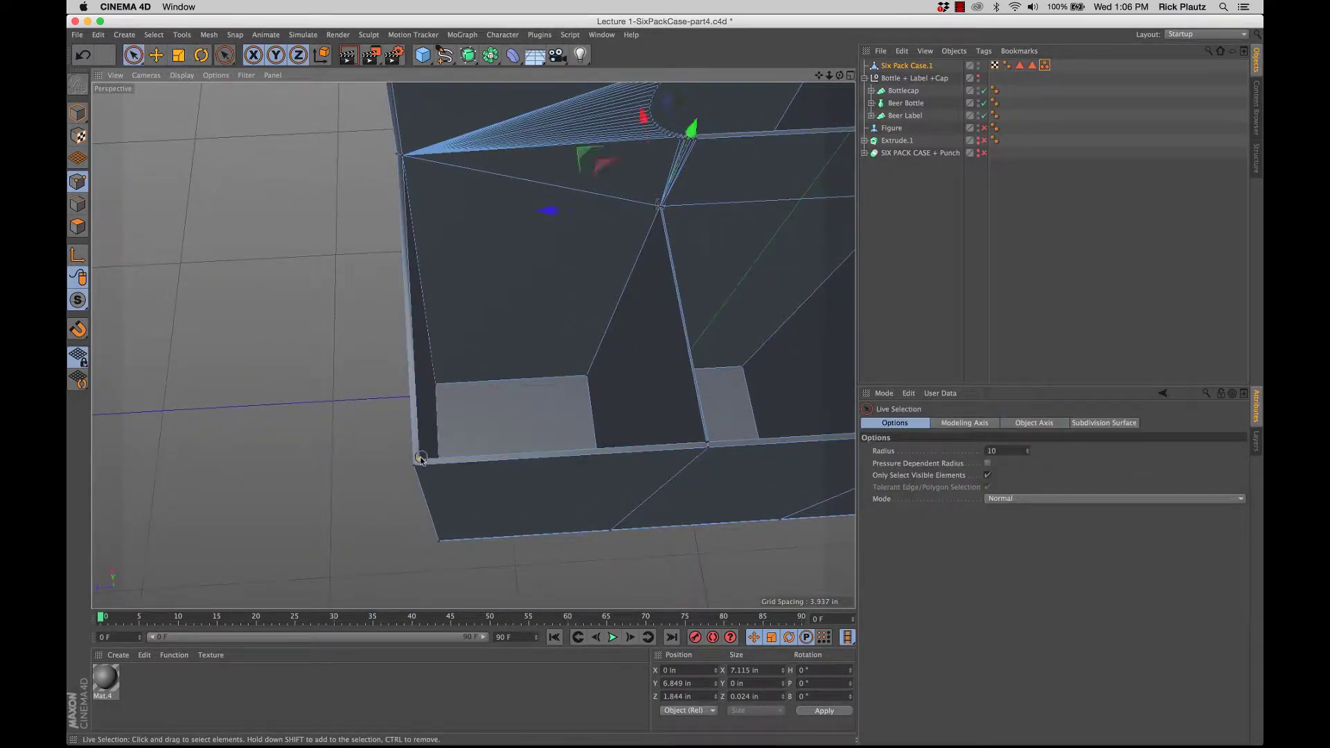
left_click(712, 439, "shift")
middle_click_drag(765, 411, 494, 418, "alt")
left_click(523, 432, "shift")
left_click(804, 418, "shift")
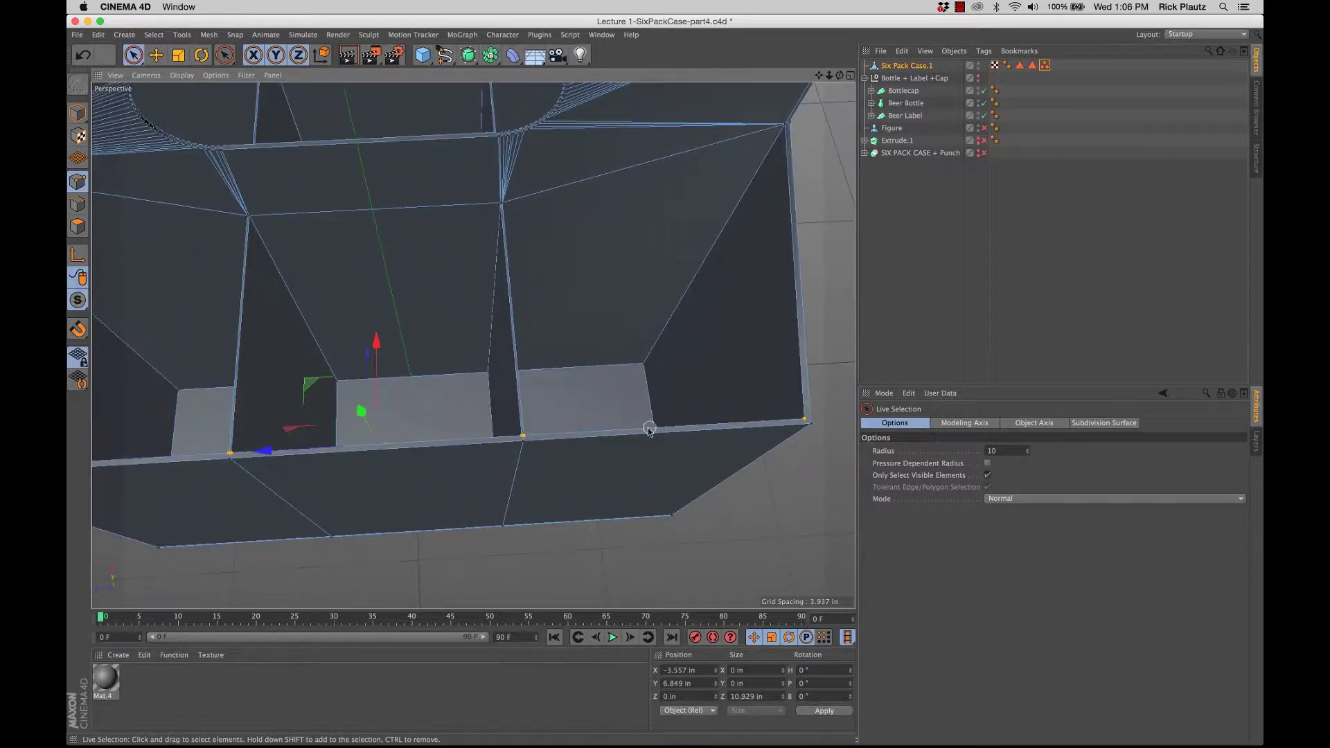
left_click_drag(625, 445, 759, 395, "alt")
mouse_move(496, 438)
left_mouse_down("alt")
mouse_move(544, 425)
mouse_move(531, 443)
mouse_move(498, 415)
left_mouse_up("alt")
mouse_move(566, 576)
left_mouse_down("alt")
mouse_move(447, 615)
mouse_move(485, 589)
mouse_move(476, 580)
mouse_move(533, 561)
left_mouse_up("alt")
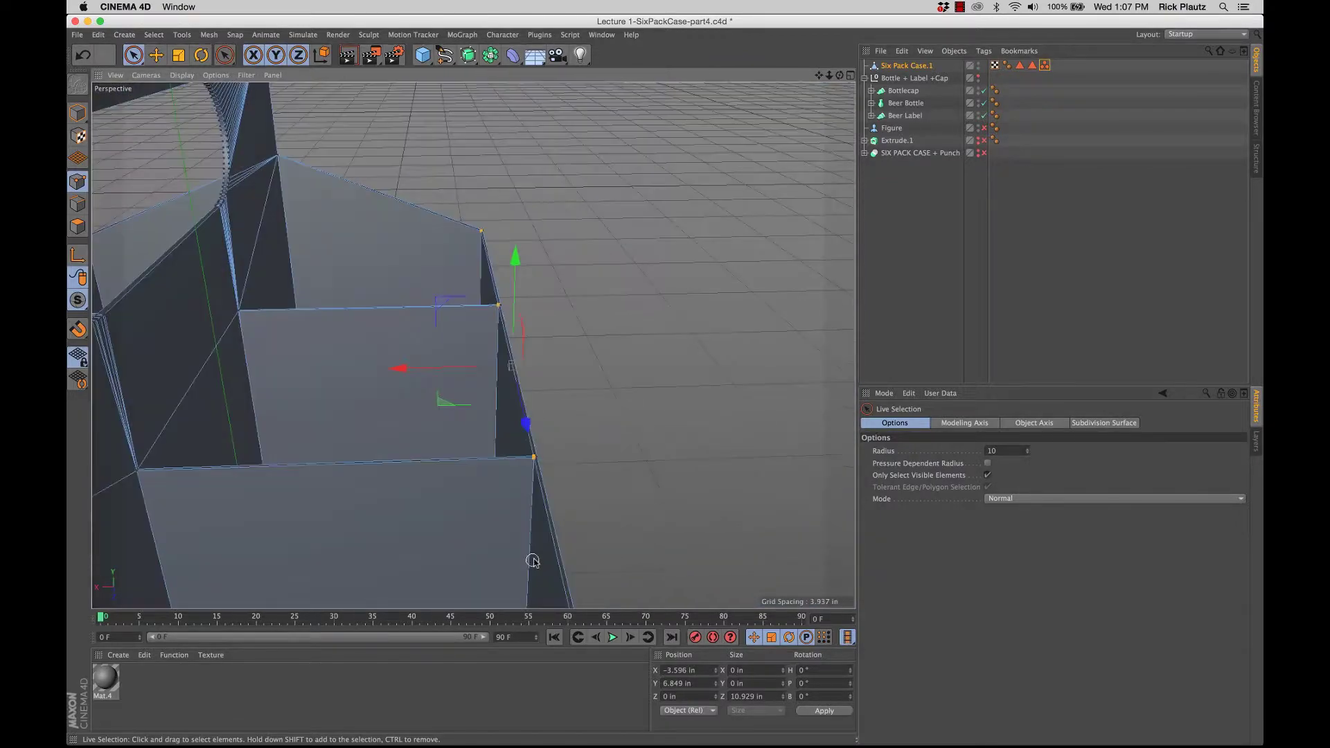
Thin the long outer wall on the positive X side by moving its four inner top points outward to X 3.596 in
left_click_drag(250, 519, 340, 463, "alt")
scroll(340, 463, "up", 5)
left_click(340, 506)
left_click(373, 309, "shift")
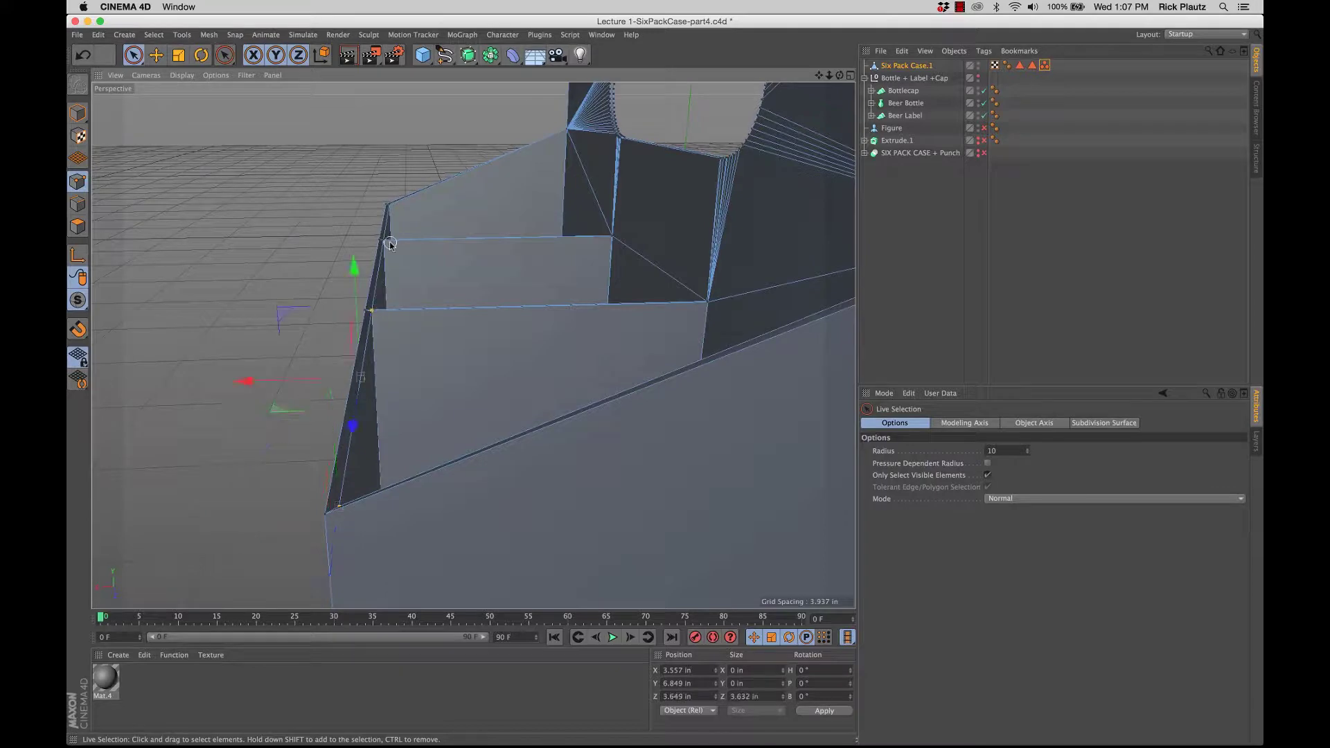
left_click(385, 240, "shift")
left_click(391, 209, "shift")
left_click_drag(394, 267, 424, 211, "alt")
left_click_drag(470, 267, 409, 300, "alt")
left_click_drag(477, 329, 503, 319, "alt")
Examine the end wall's top edge and its thickness where it meets the handle wall
scroll(638, 312, "down", 5)
scroll(418, 198, "up", 5)
left_click_drag(419, 274, 500, 309, "alt")
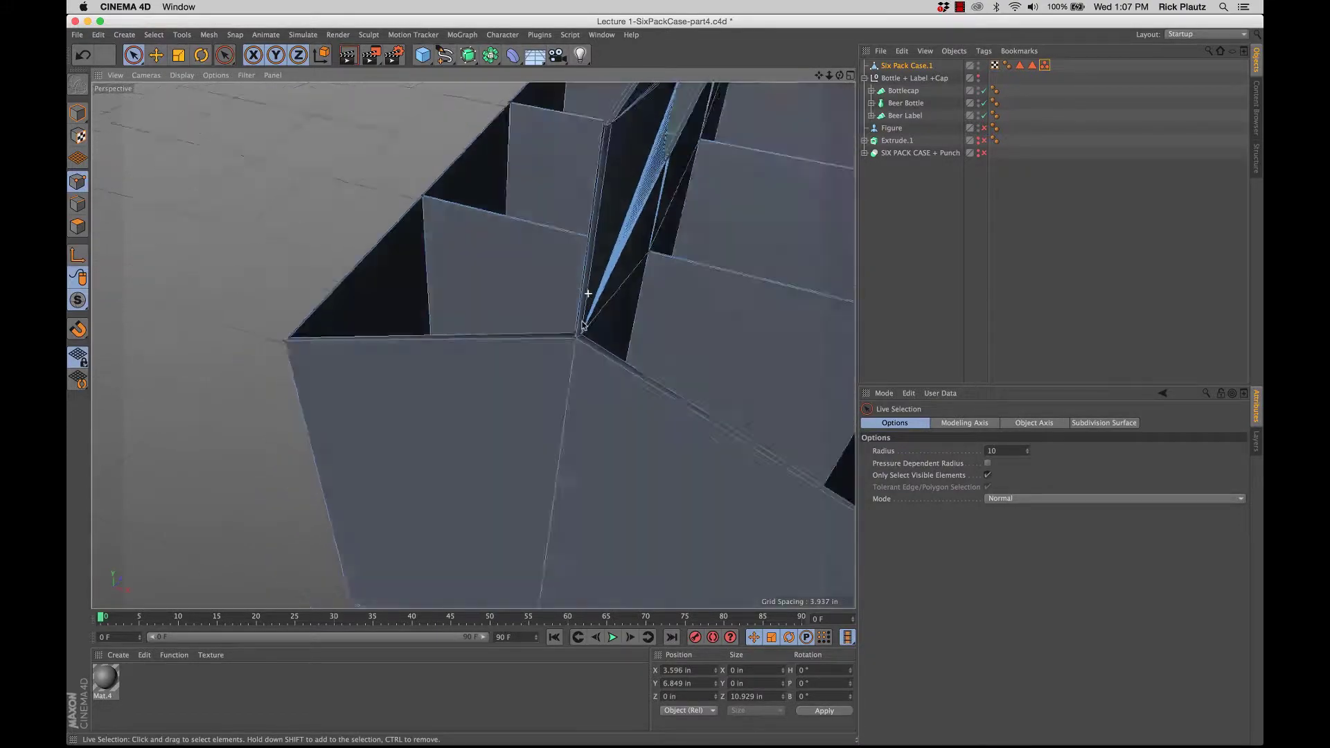
left_click_drag(588, 294, 679, 282, "alt")
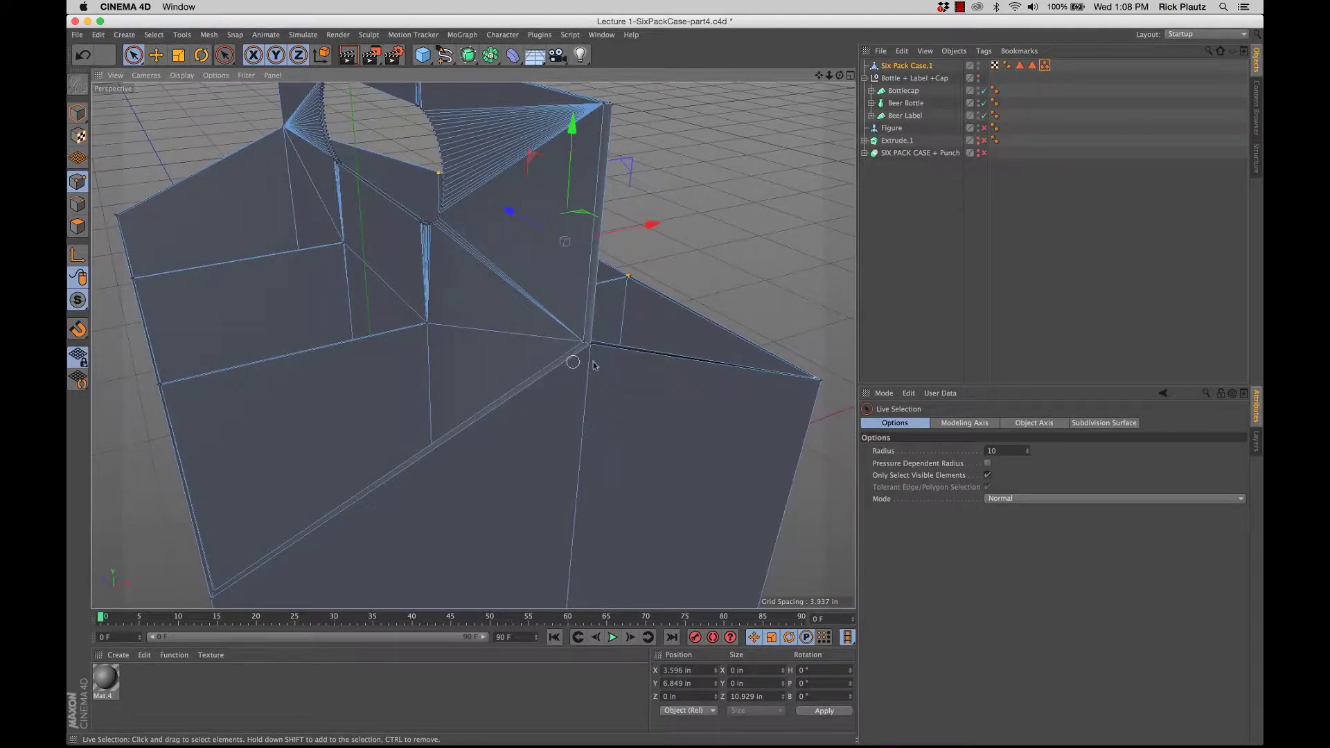
left_click_drag(593, 366, 432, 340, "alt")
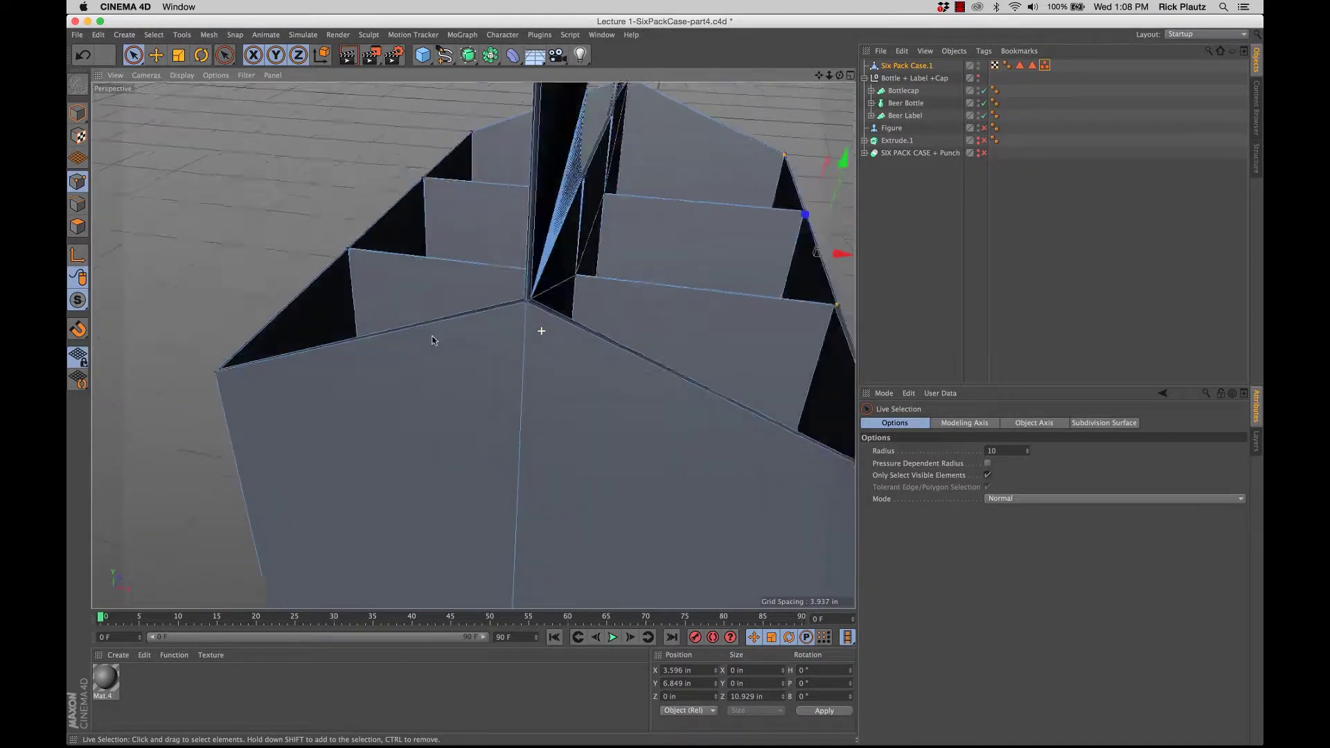
right_click_drag(432, 339, 557, 341, "alt")
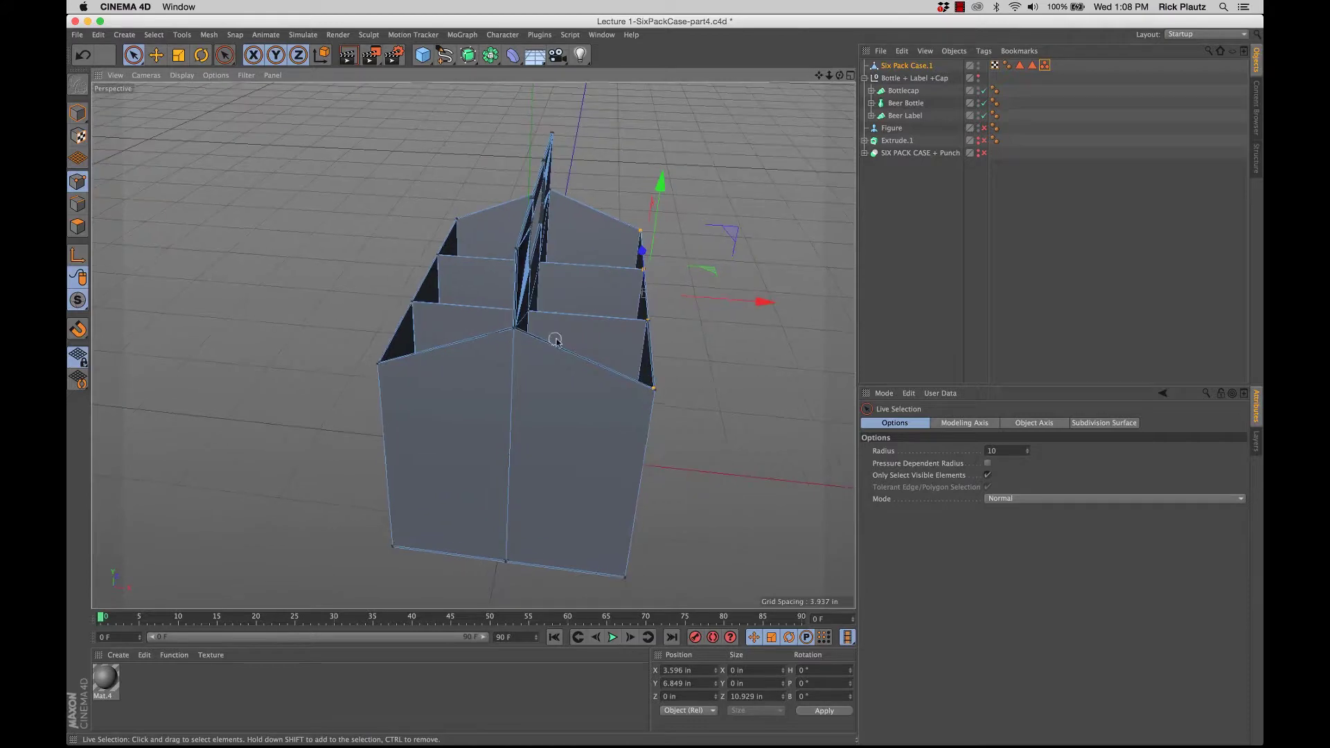
left_click_drag(556, 341, 521, 308, "alt")
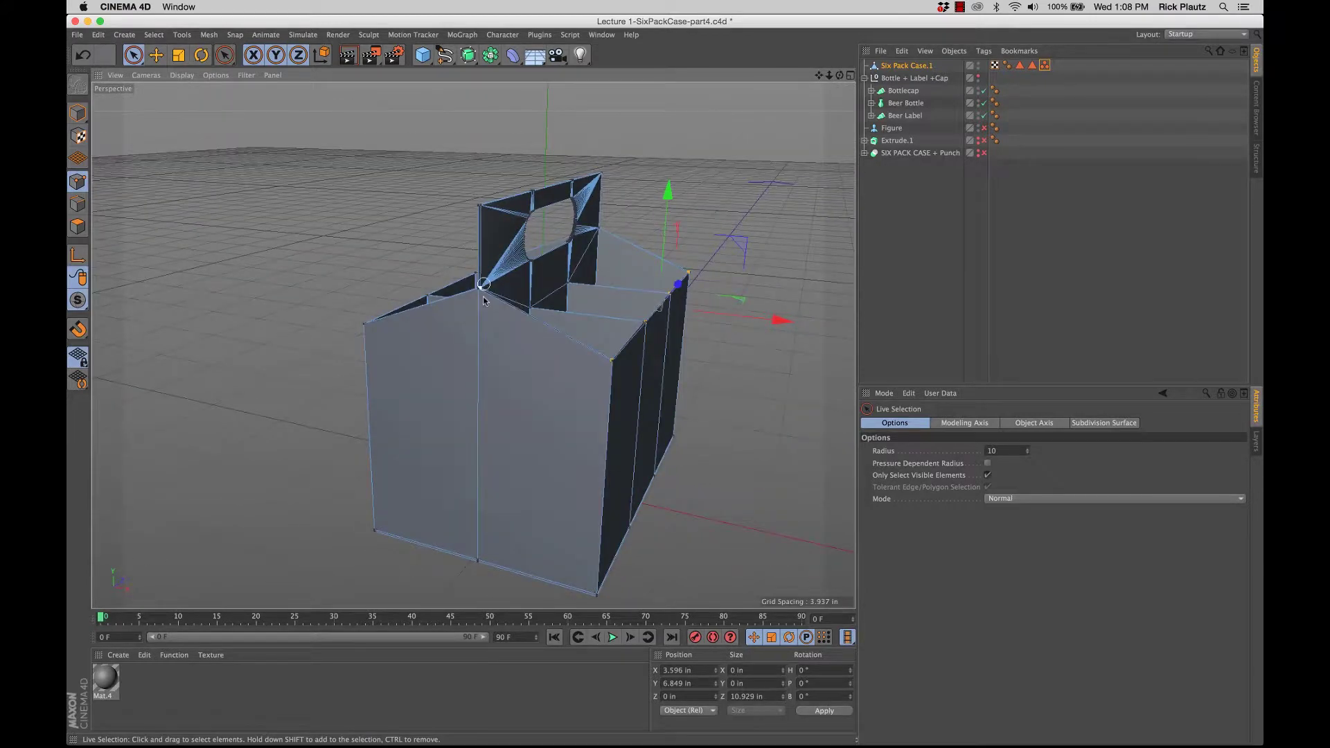
left_click_drag(475, 386, 482, 303, "alt")
right_click_drag(481, 303, 631, 286, "alt")
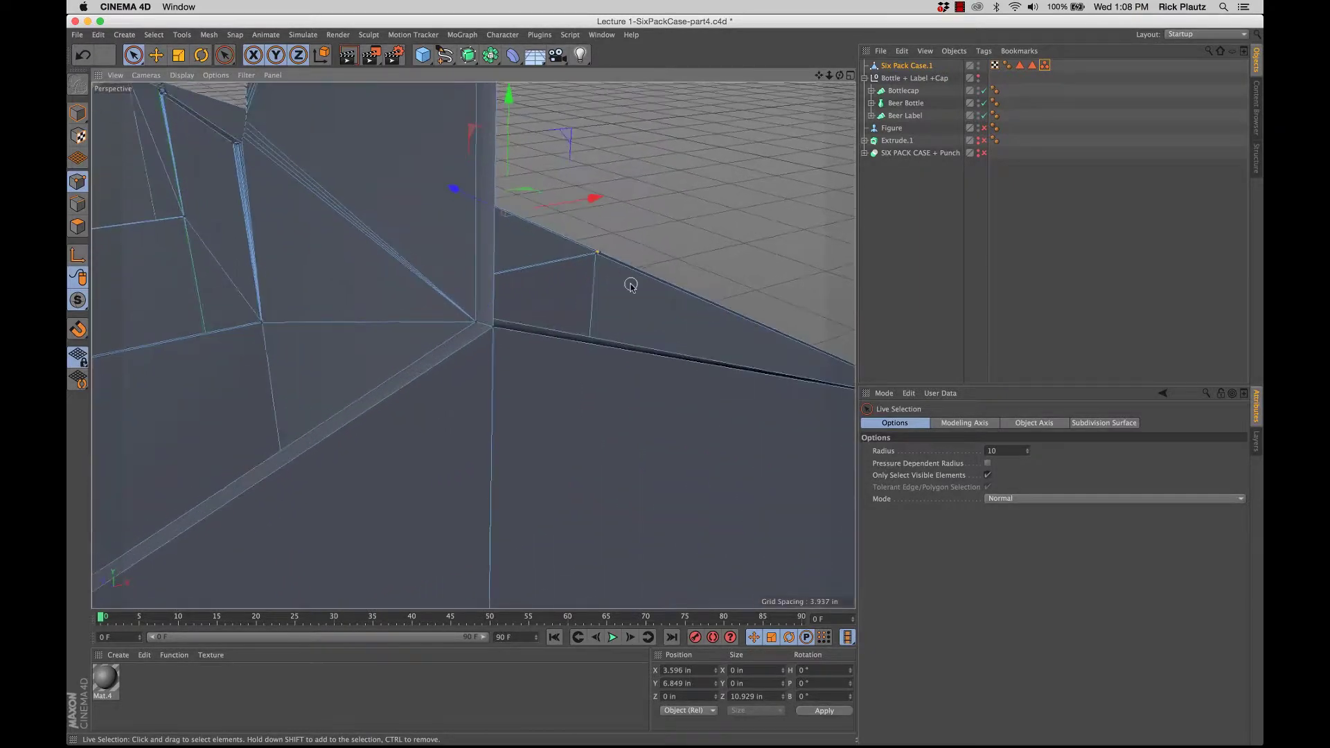
left_click_drag(512, 341, 413, 361, "alt")
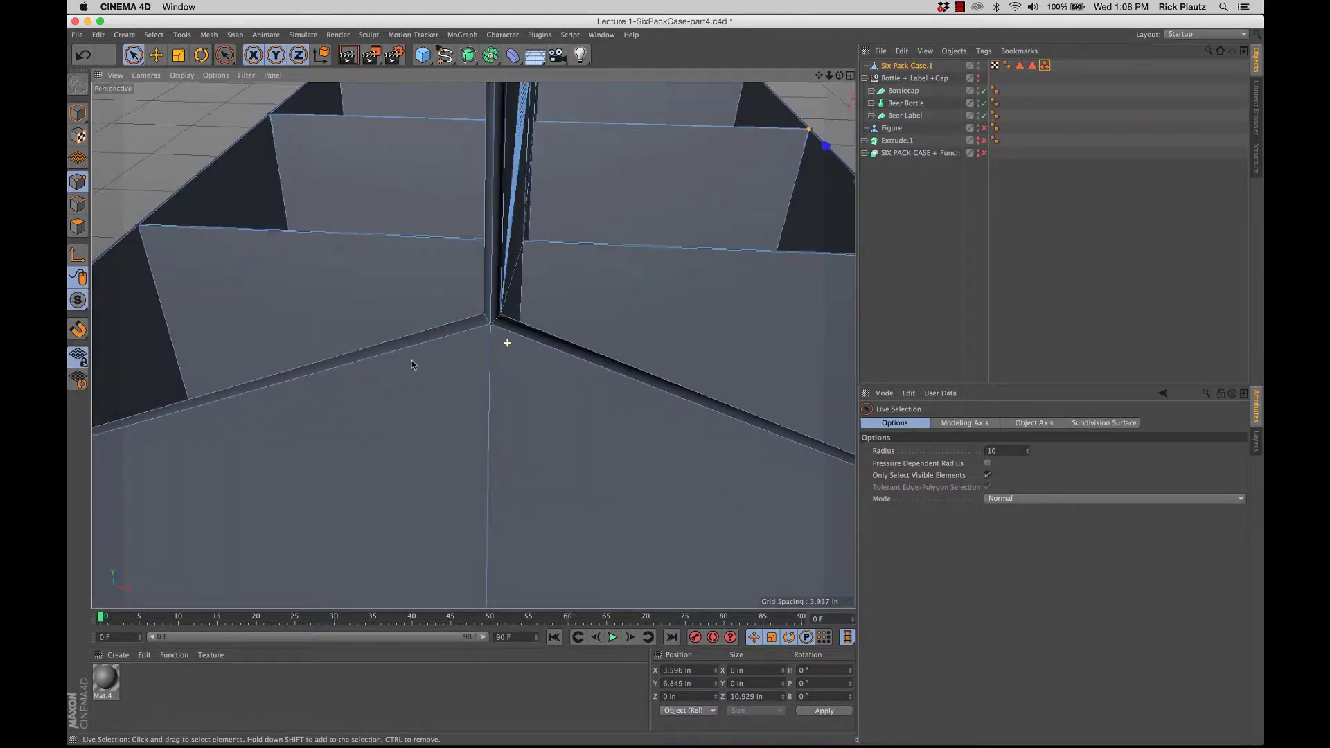
Examine the negative Z end wall's centre seam and the points at its peak beneath the handle wall
left_click(496, 319)
mouse_move(496, 325)
left_mouse_down("alt")
mouse_move(485, 354)
mouse_move(472, 345)
mouse_move(505, 330)
mouse_move(478, 332)
mouse_move(492, 309)
left_mouse_up("alt")
left_click(480, 297)
left_click_drag(487, 371, 470, 347, "alt")
scroll(476, 372, "down", 4)
left_click_drag(470, 395, 461, 461, "alt")
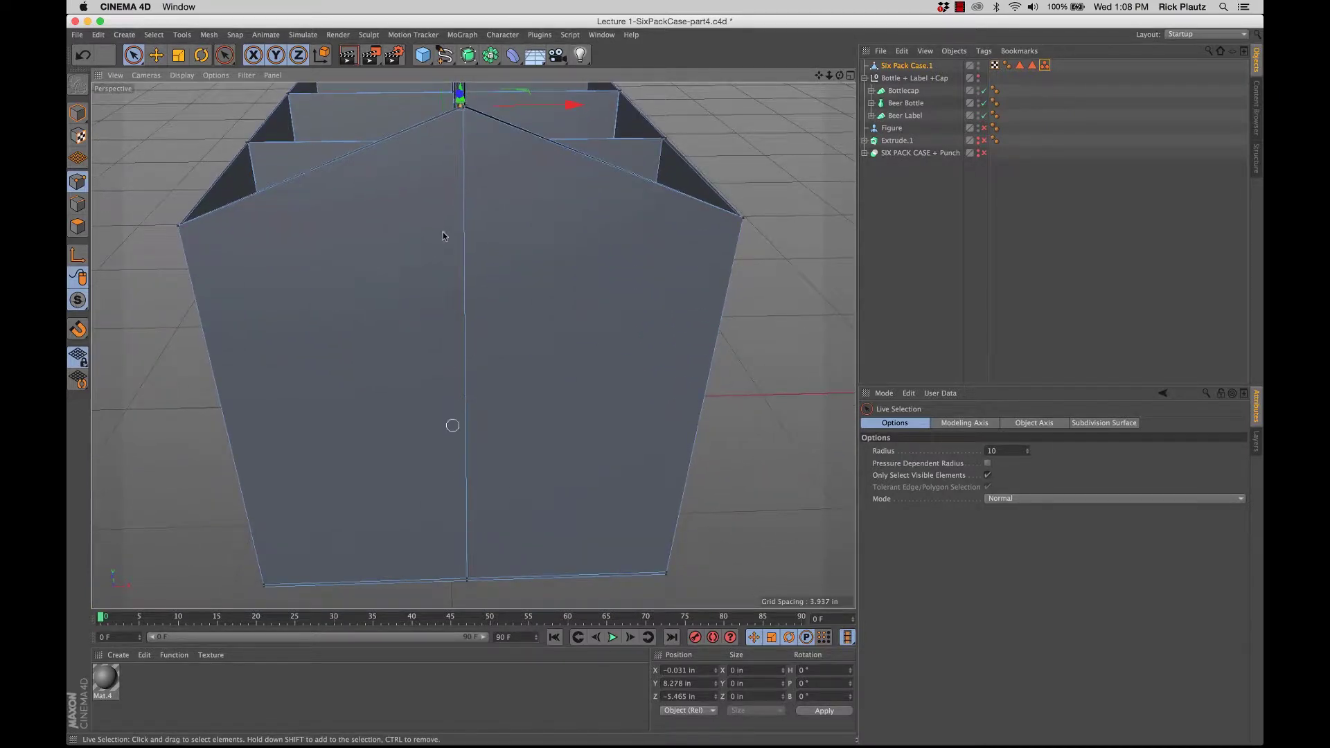
left_click_drag(499, 284, 440, 251, "alt")
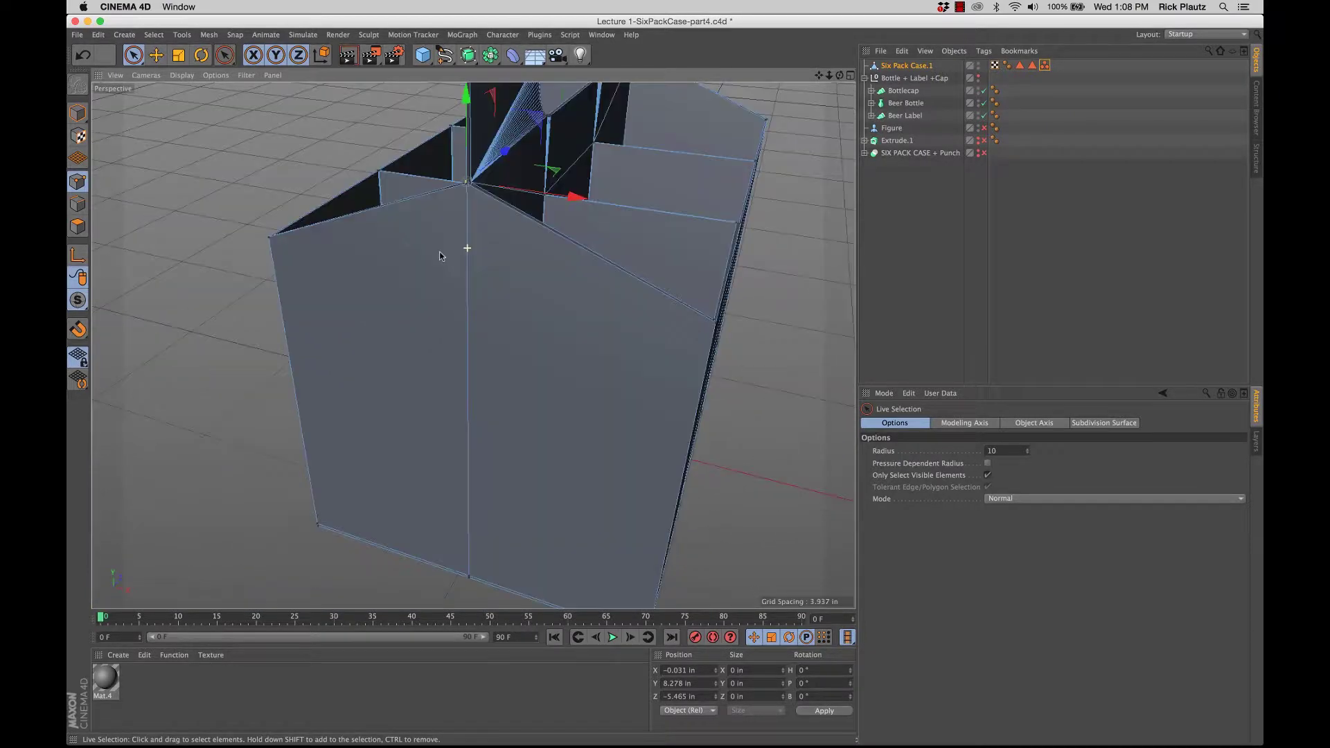
left_click(475, 214)
Cut the end wall with the Knife from peak to bottom edge along both sides of its centre seam
key("k")
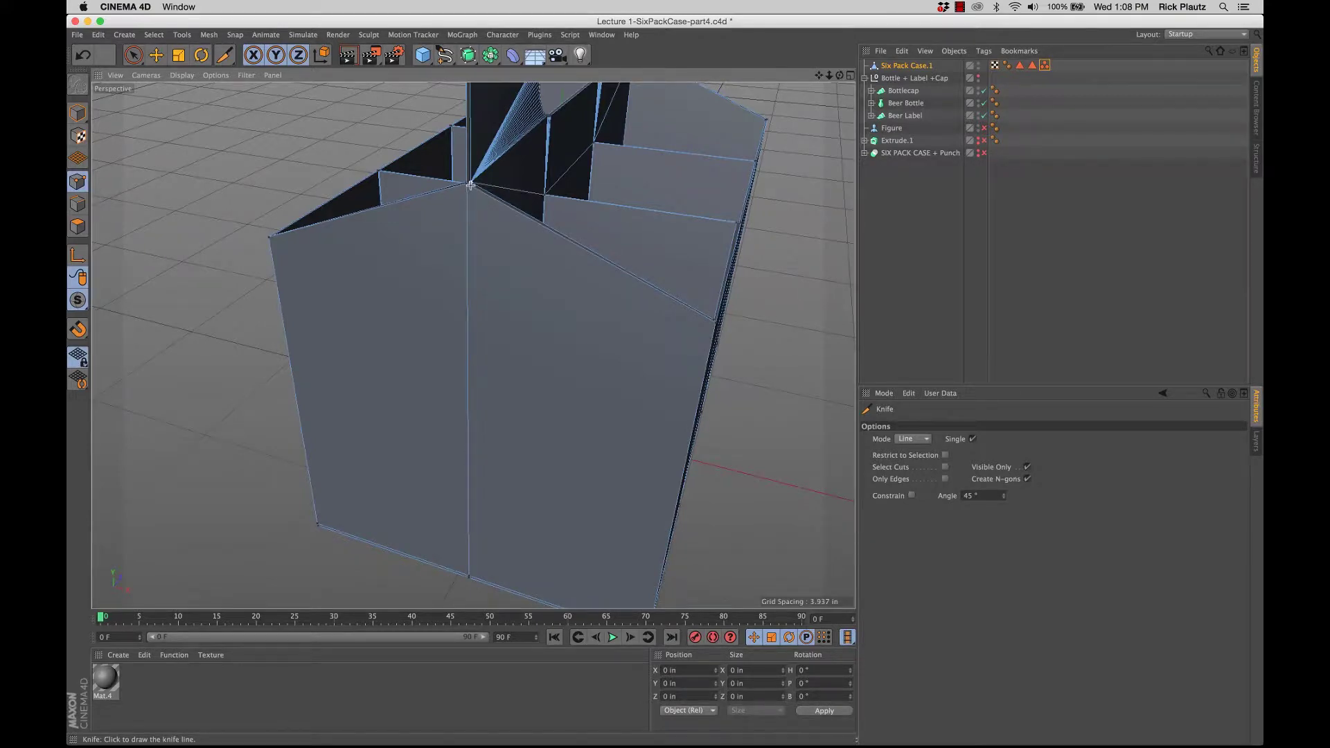
left_click_drag(516, 469, 474, 345, "alt")
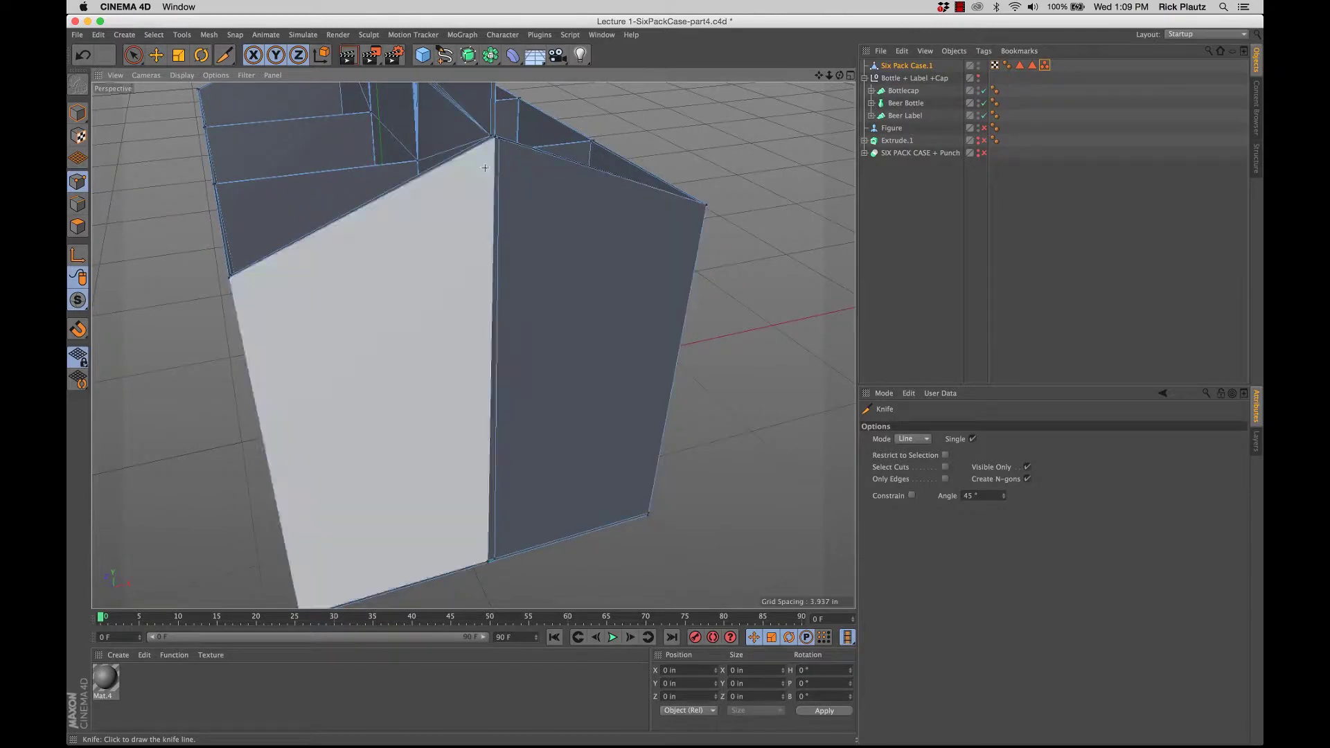
left_click(491, 137)
left_click(480, 563)
left_click_drag(510, 523, 458, 231, "alt")
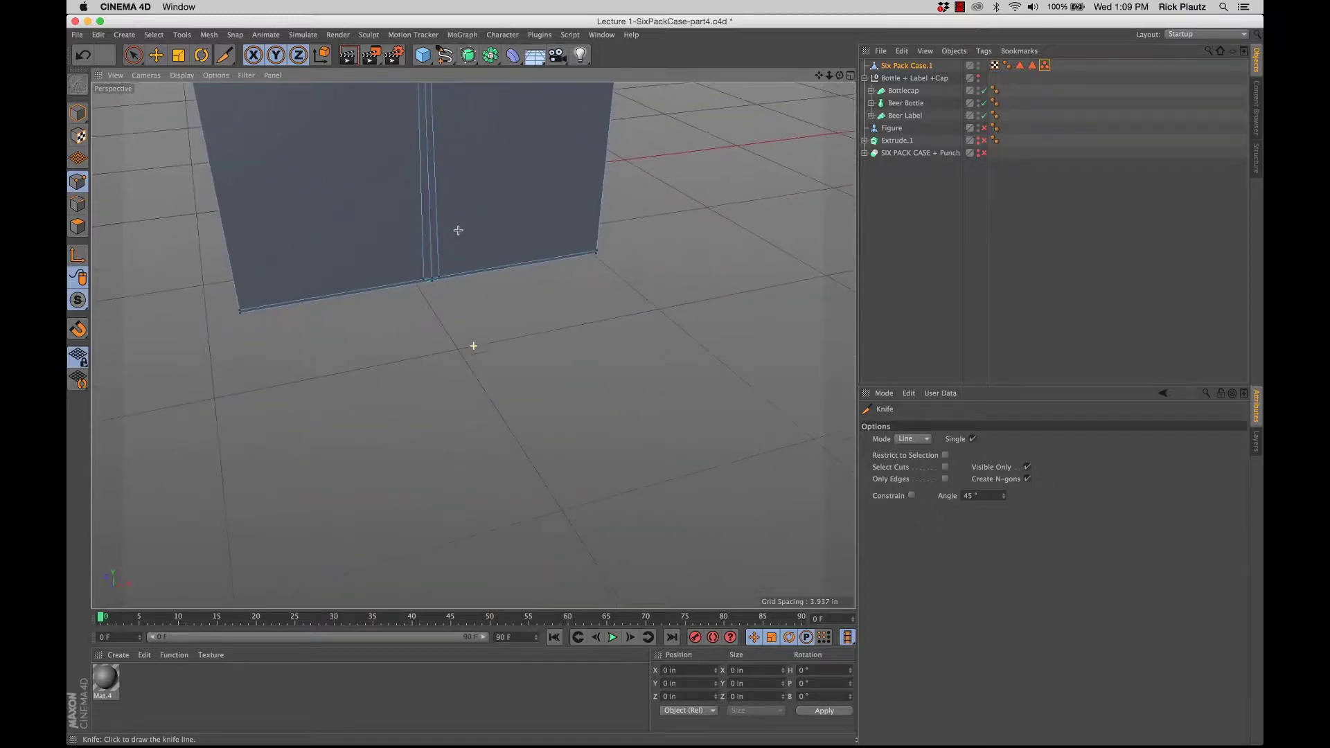
Extend both seam cuts across the case's underside with the Knife, converging where the centre line meets the first cross edge
right_click_drag(418, 285, 528, 252, "alt")
left_click_drag(528, 252, 444, 89, "alt")
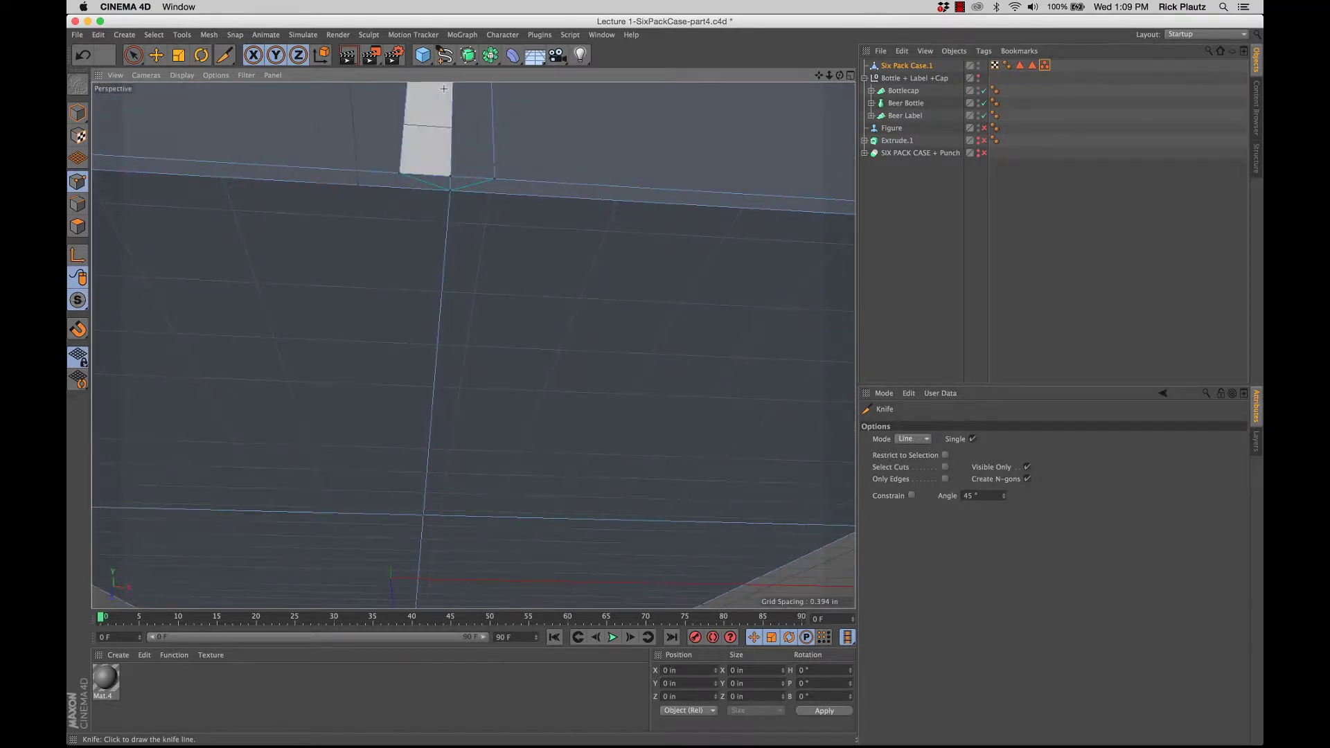
left_click(493, 198)
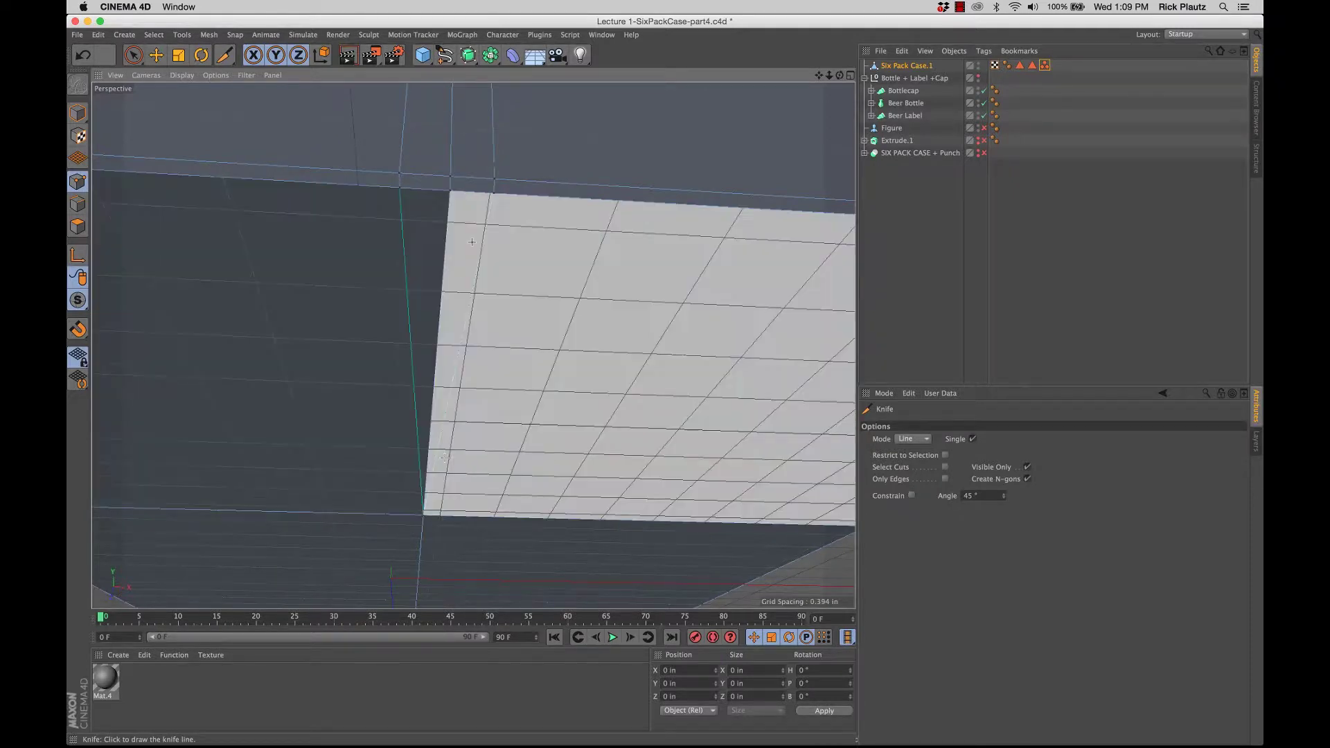
left_click(400, 186)
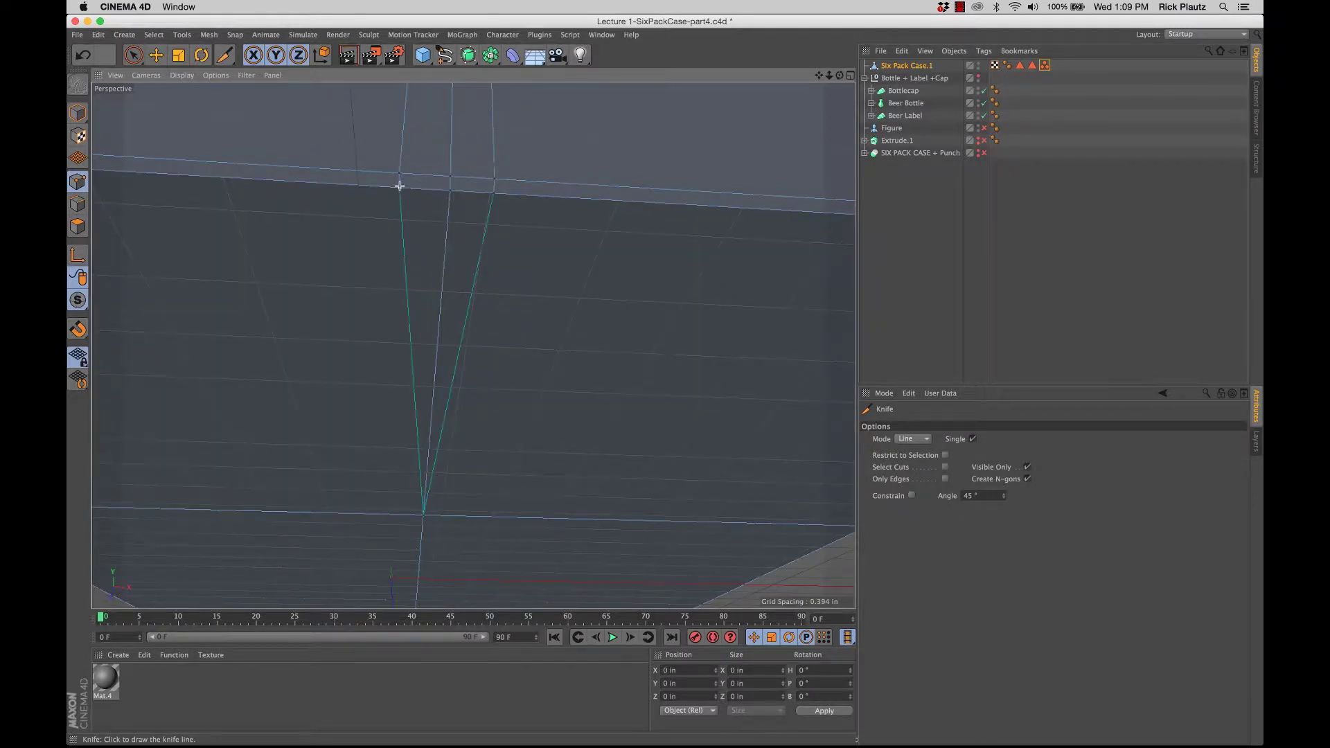
left_click_drag(400, 185, 413, 499)
left_click(421, 515)
left_click(425, 515)
Select the six points at the bottom of the end wall's seam and scale them along X to about 0.073 in
left_click_drag(475, 338, 531, 451, "alt")
right_click_drag(552, 189, 443, 241, "alt")
middle_click_drag(534, 181, 468, 344, "alt")
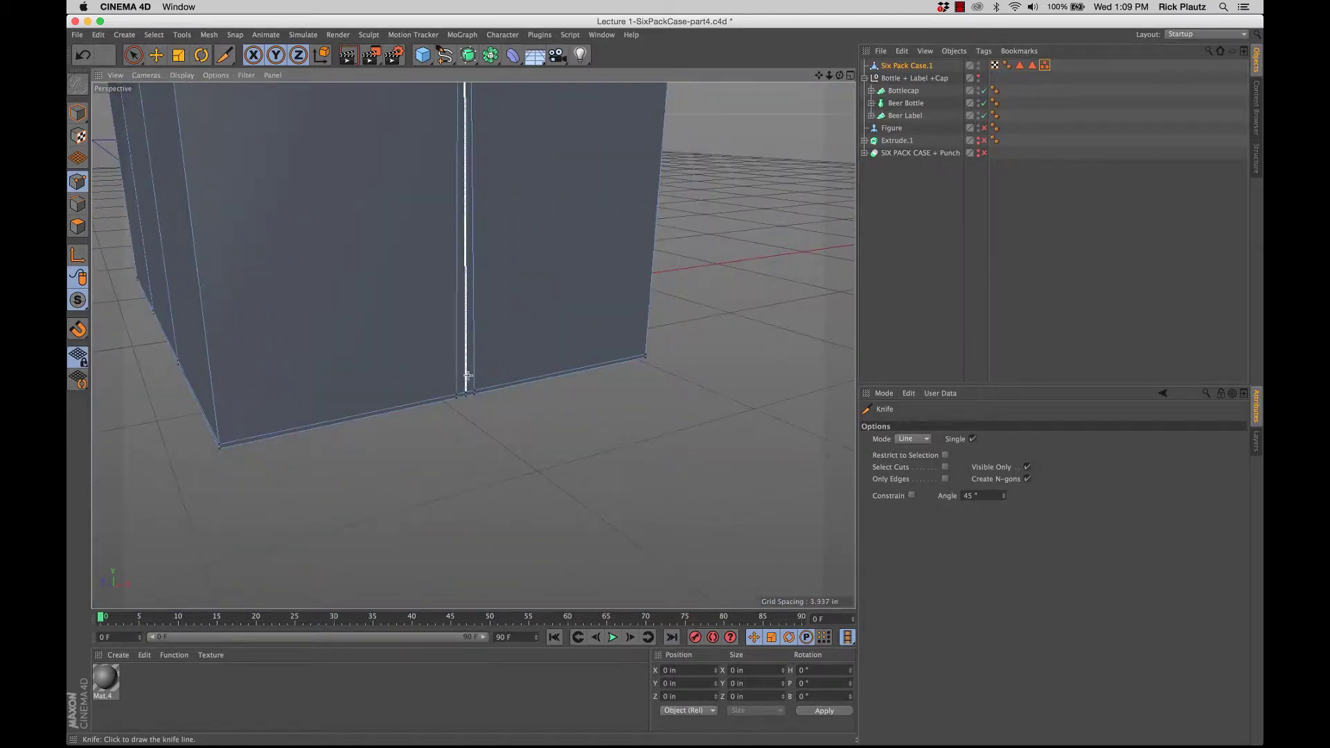
right_click_drag(467, 378, 561, 341, "alt")
key("space")
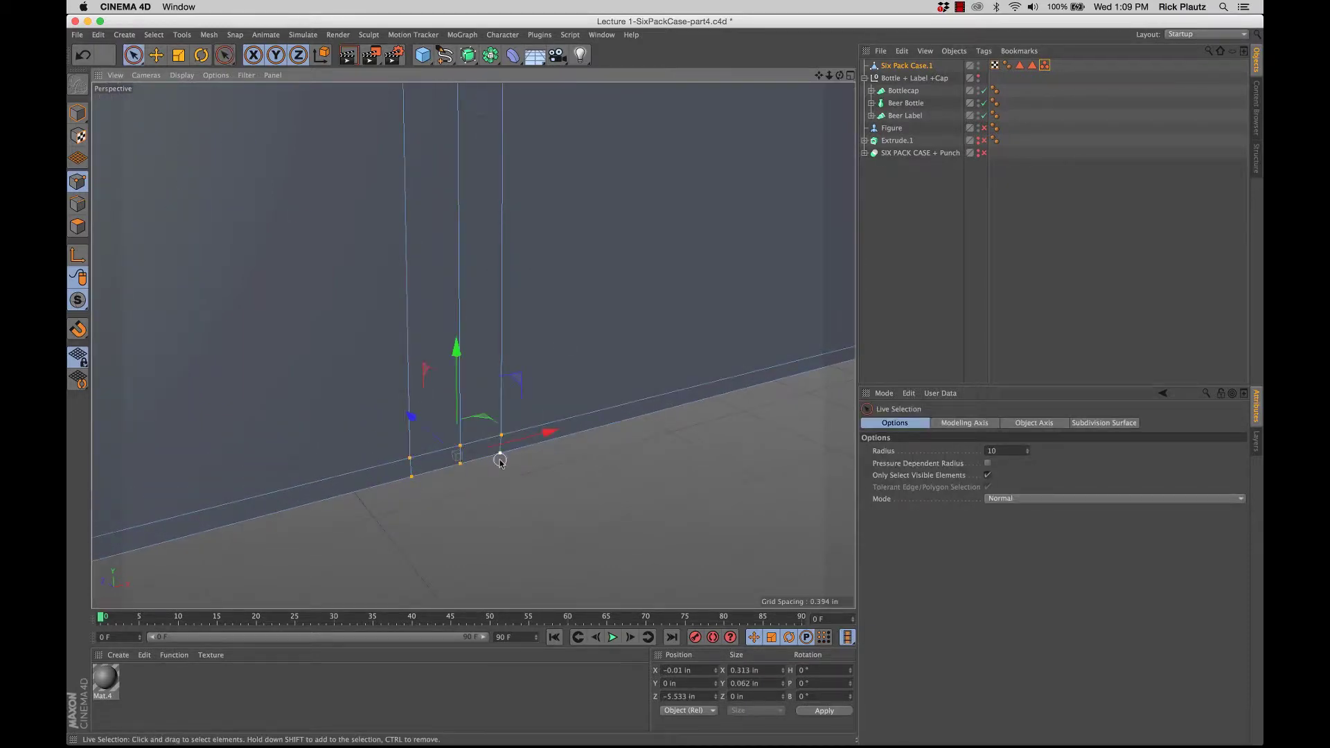
key("t")
left_click_drag(532, 436, 502, 445, "alt")
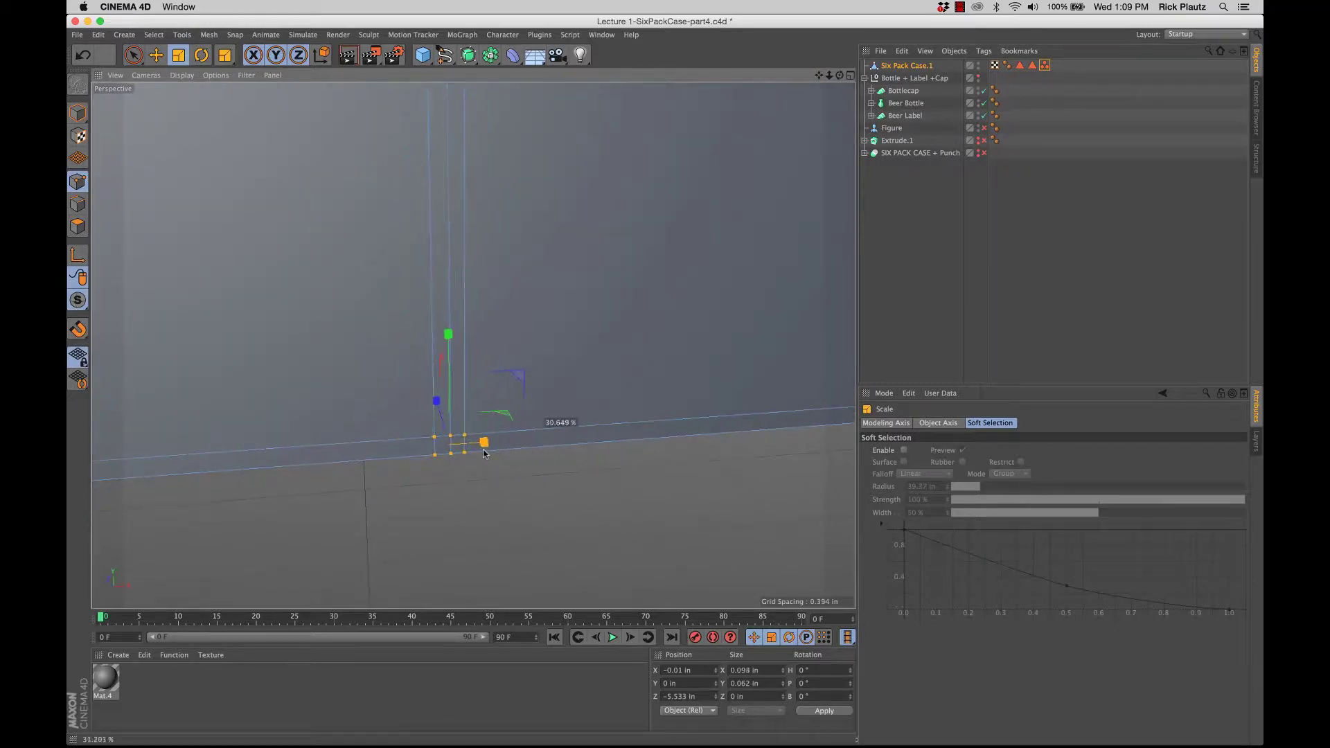
left_click_drag(479, 453, 477, 454)
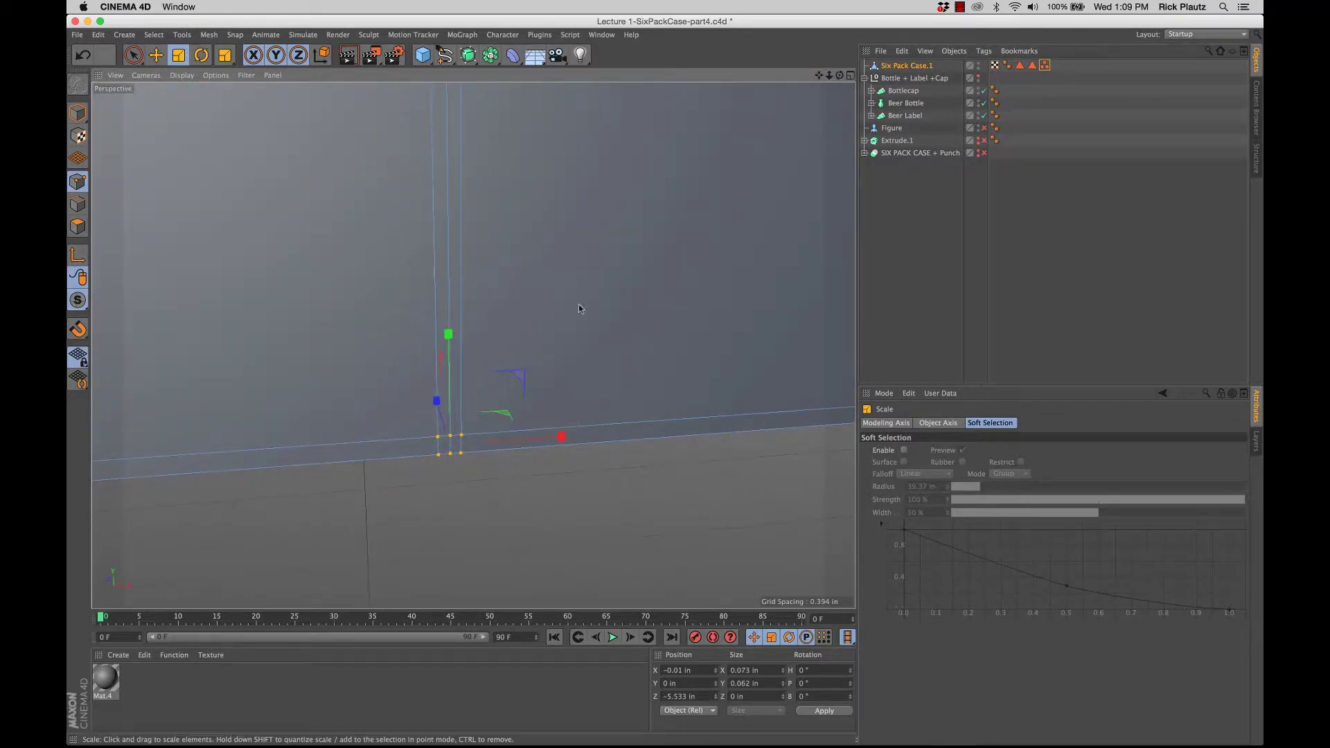
Select the two inner points at the end wall's peak and move them outward to Z -5.521 in
middle_click_drag(579, 305, 570, 367, "alt")
right_click_drag(576, 368, 519, 399, "alt")
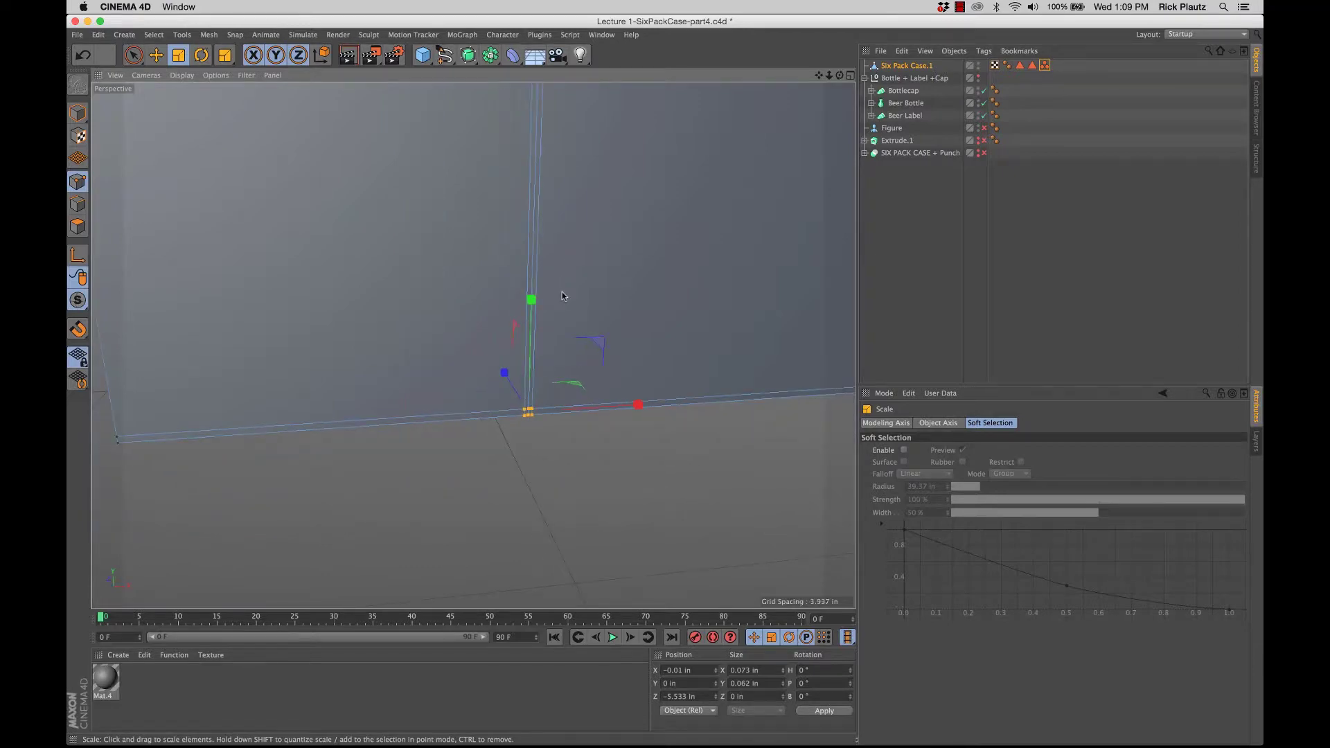
middle_click_drag(562, 292, 562, 481, "alt")
left_click_drag(598, 405, 572, 433, "alt")
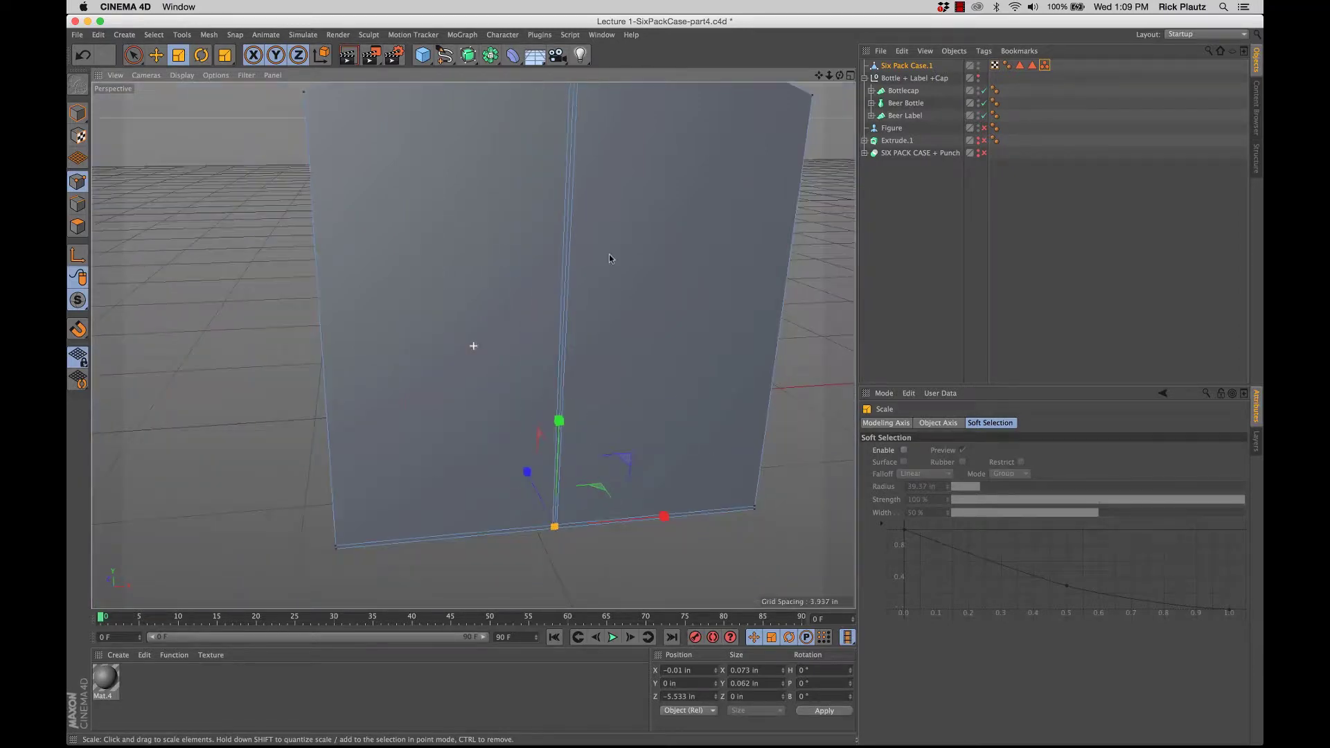
middle_click_drag(609, 255, 581, 492, "alt")
left_click_drag(551, 239, 516, 200, "alt")
scroll(515, 200, "down", 3)
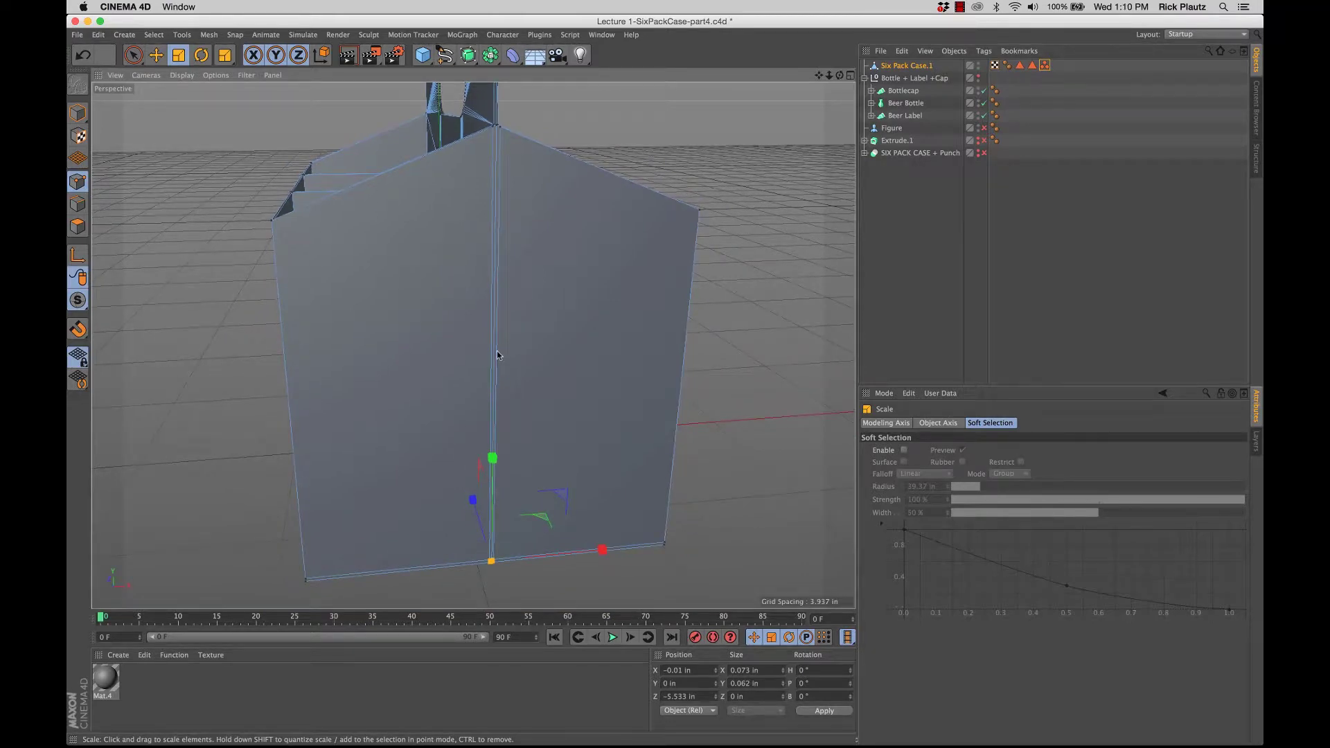
left_click_drag(496, 269, 526, 324, "alt")
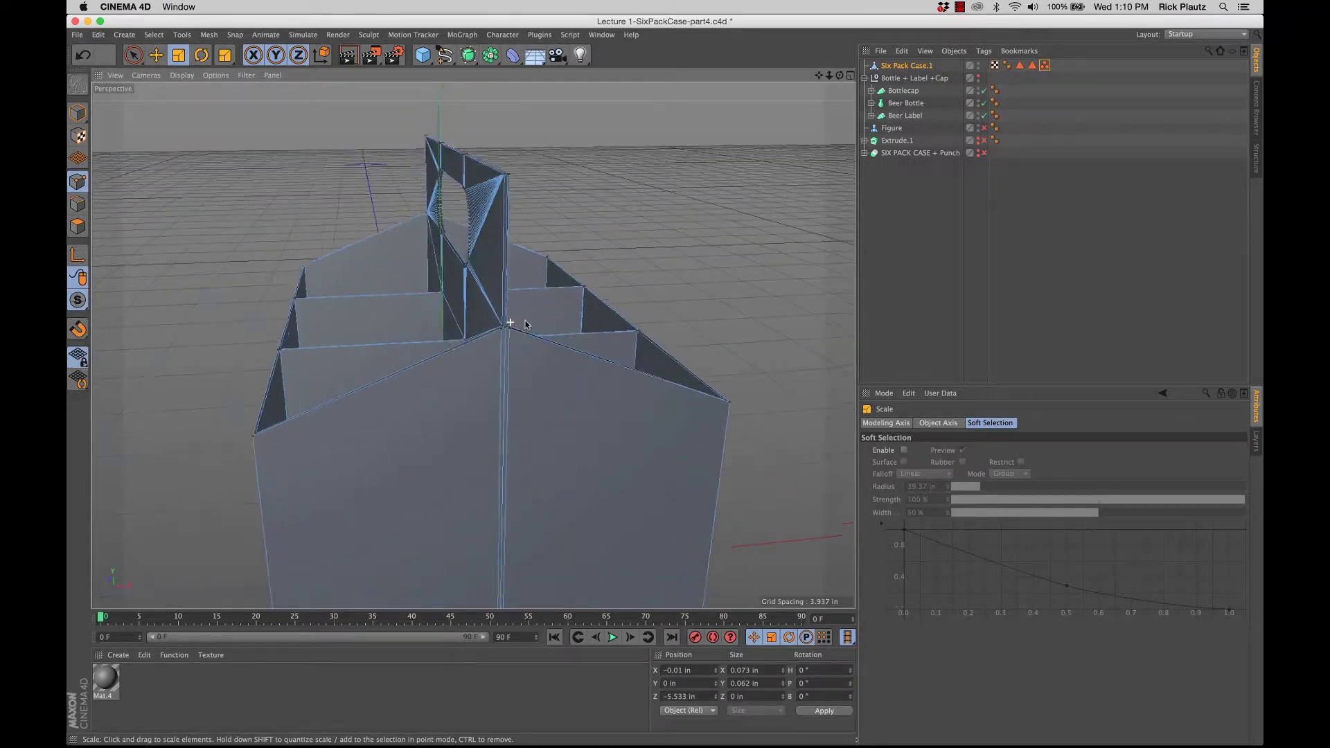
scroll(569, 310, "up", 5)
left_click_drag(494, 386, 423, 399, "alt")
key("space")
left_click(459, 389)
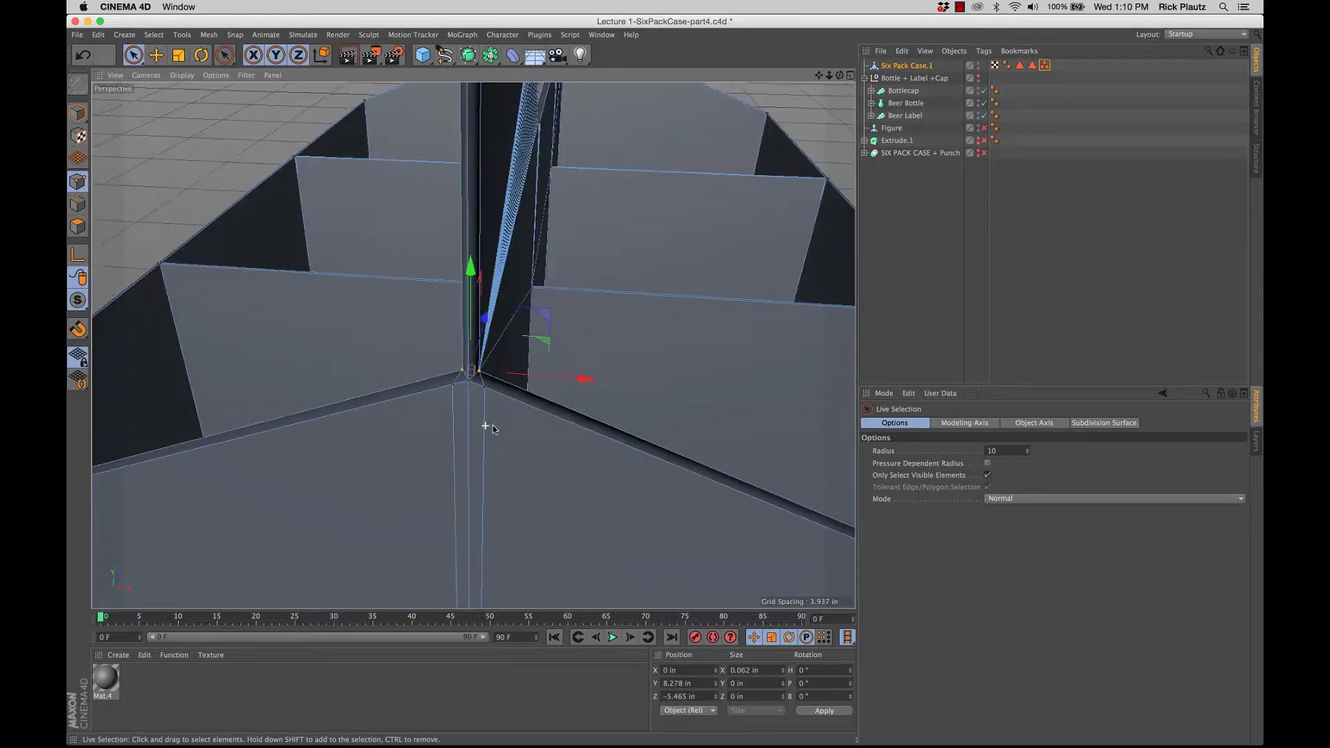
left_click_drag(484, 425, 497, 462, "alt")
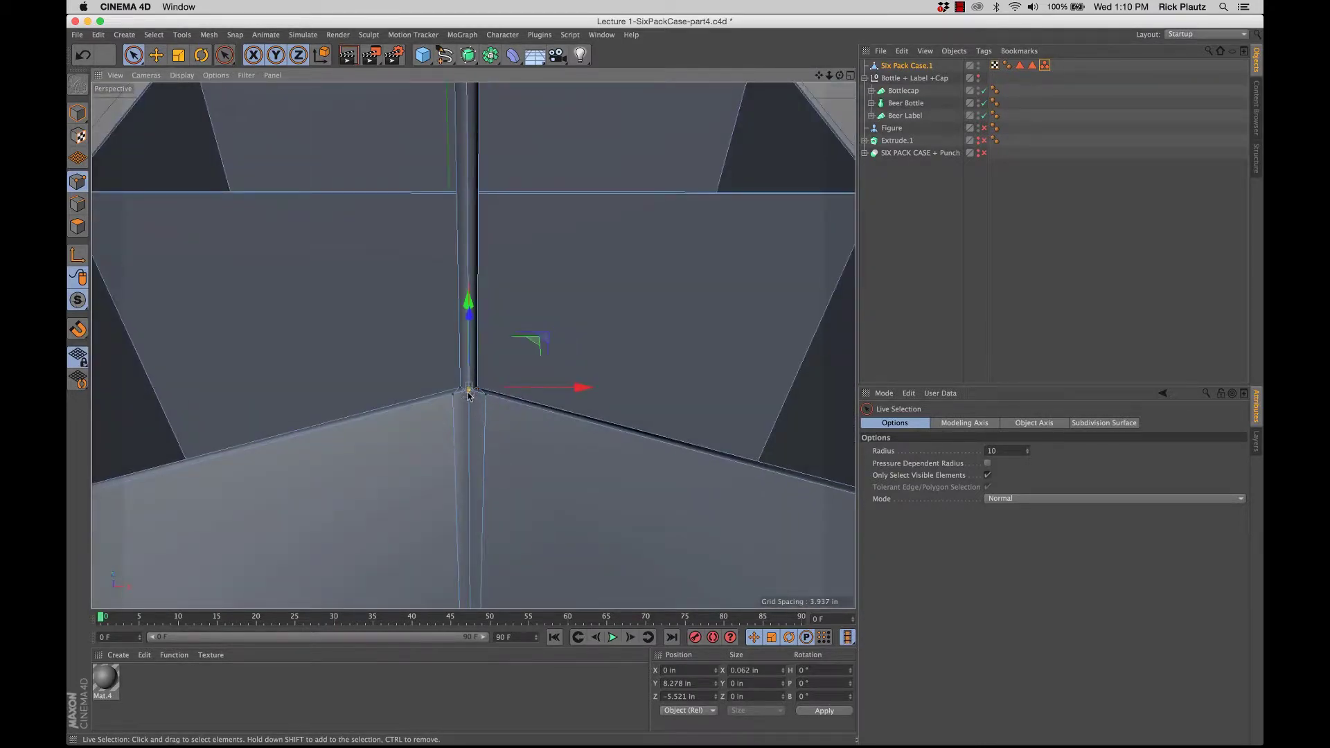
Select the outer centre point at the end wall's peak and move it inward along Z
left_click(468, 396)
left_click_drag(469, 396, 389, 434, "alt")
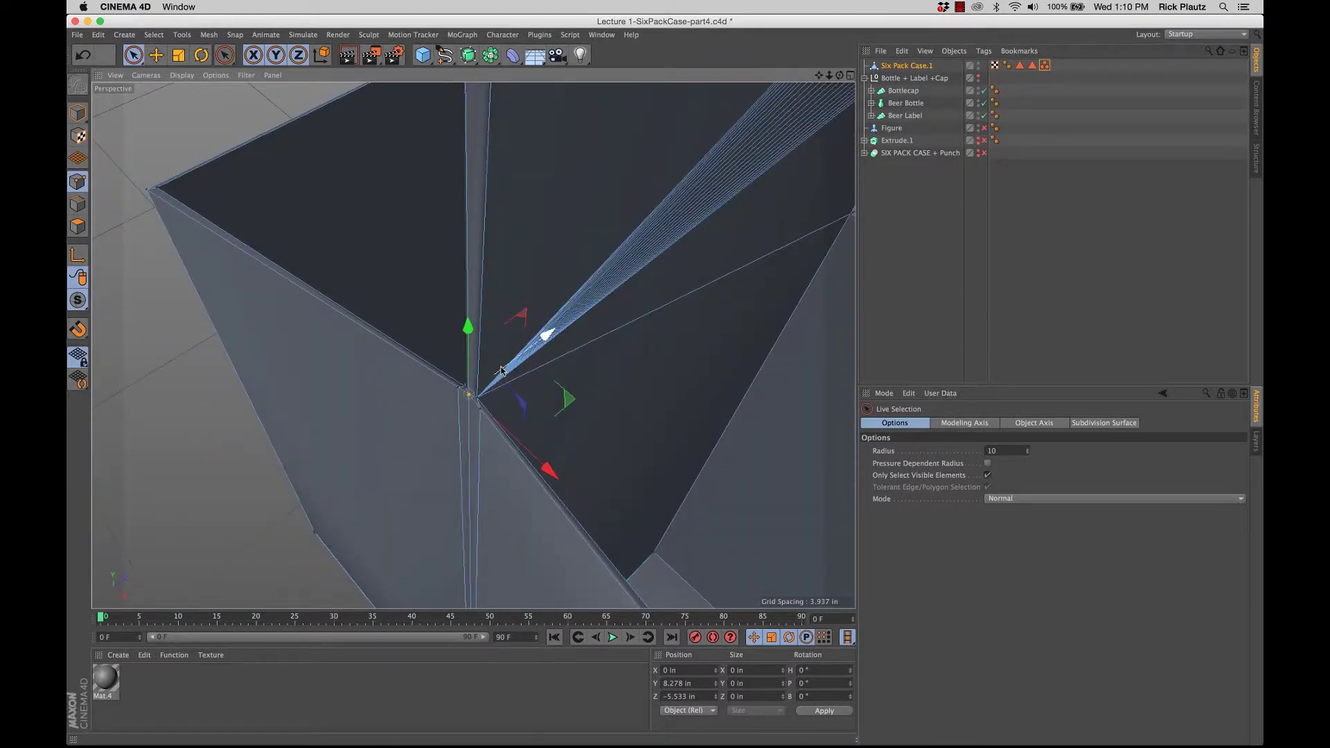
left_click_drag(501, 371, 567, 434)
Select the two outer cut points beside the peak's centre and scale them along X to about 0.015 in
left_click_drag(486, 426, 582, 448, "alt")
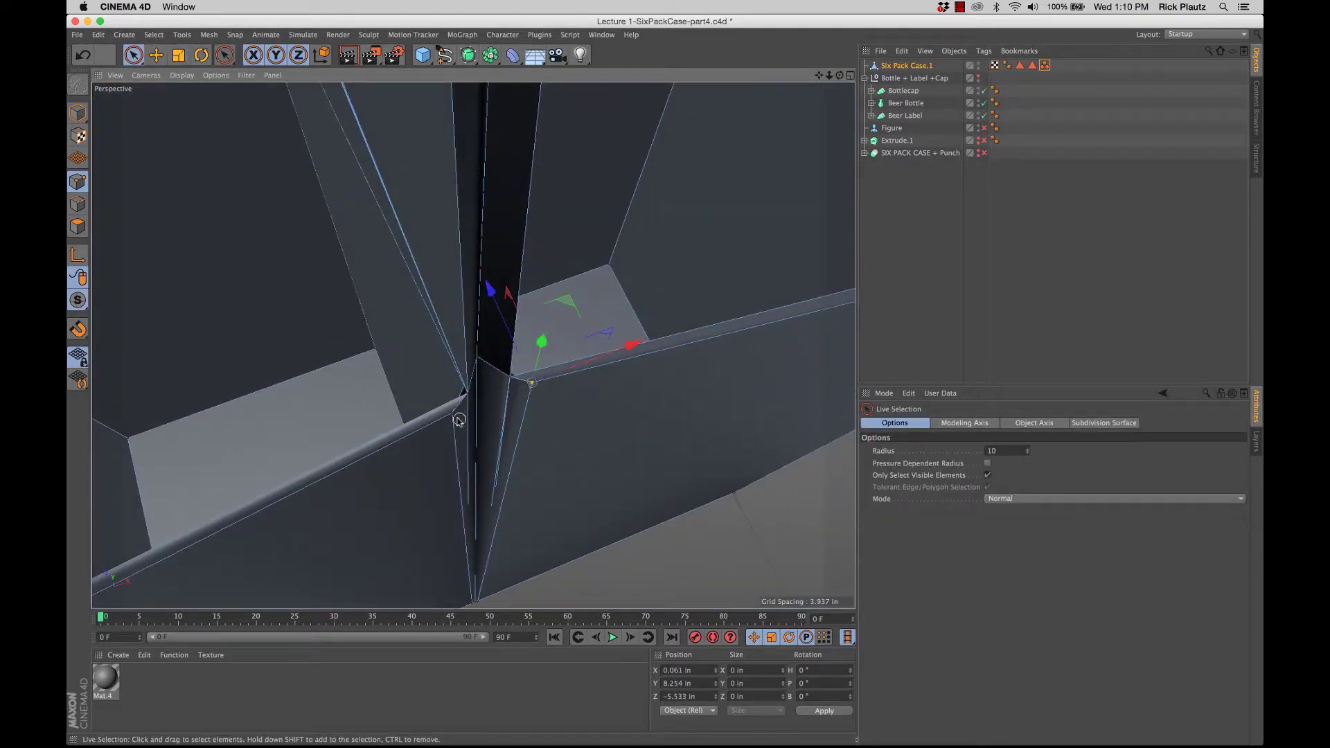
left_click_drag(529, 436, 494, 439, "alt")
key("t")
left_click_drag(600, 383, 508, 395)
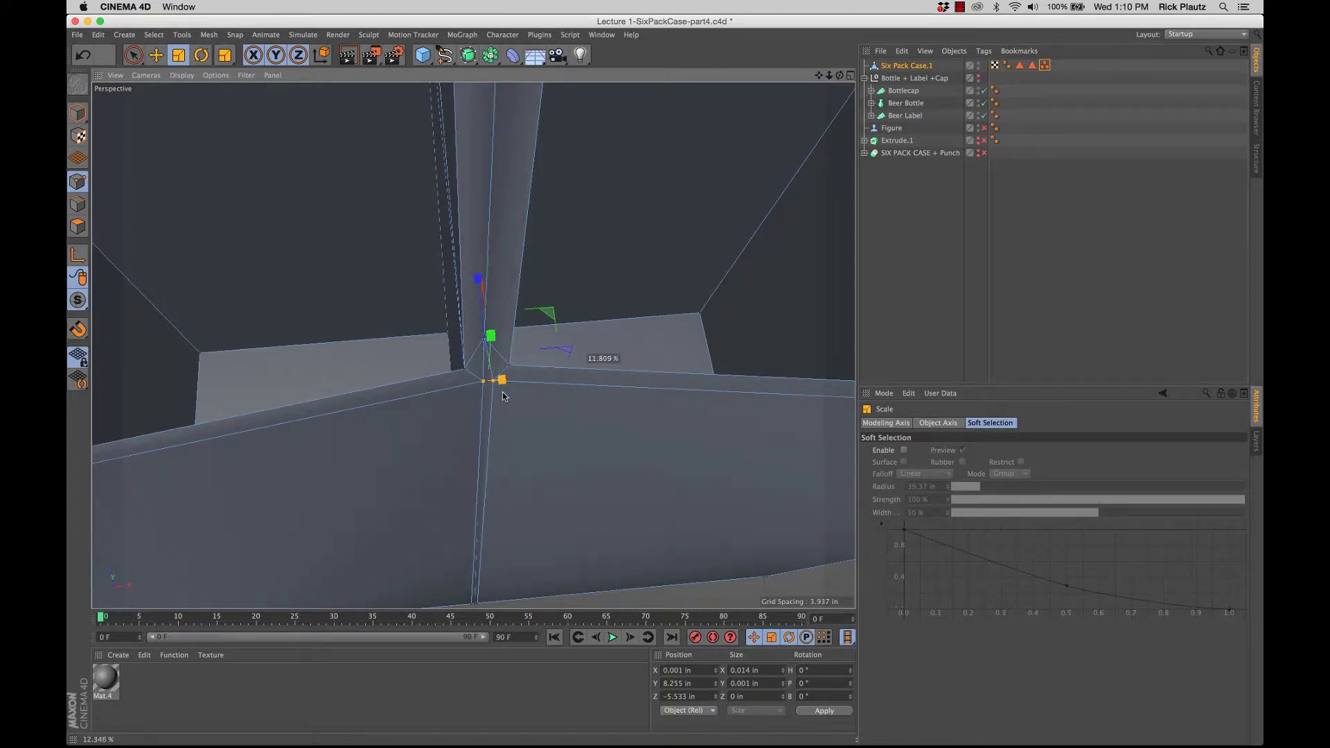
left_click_drag(502, 392, 563, 396)
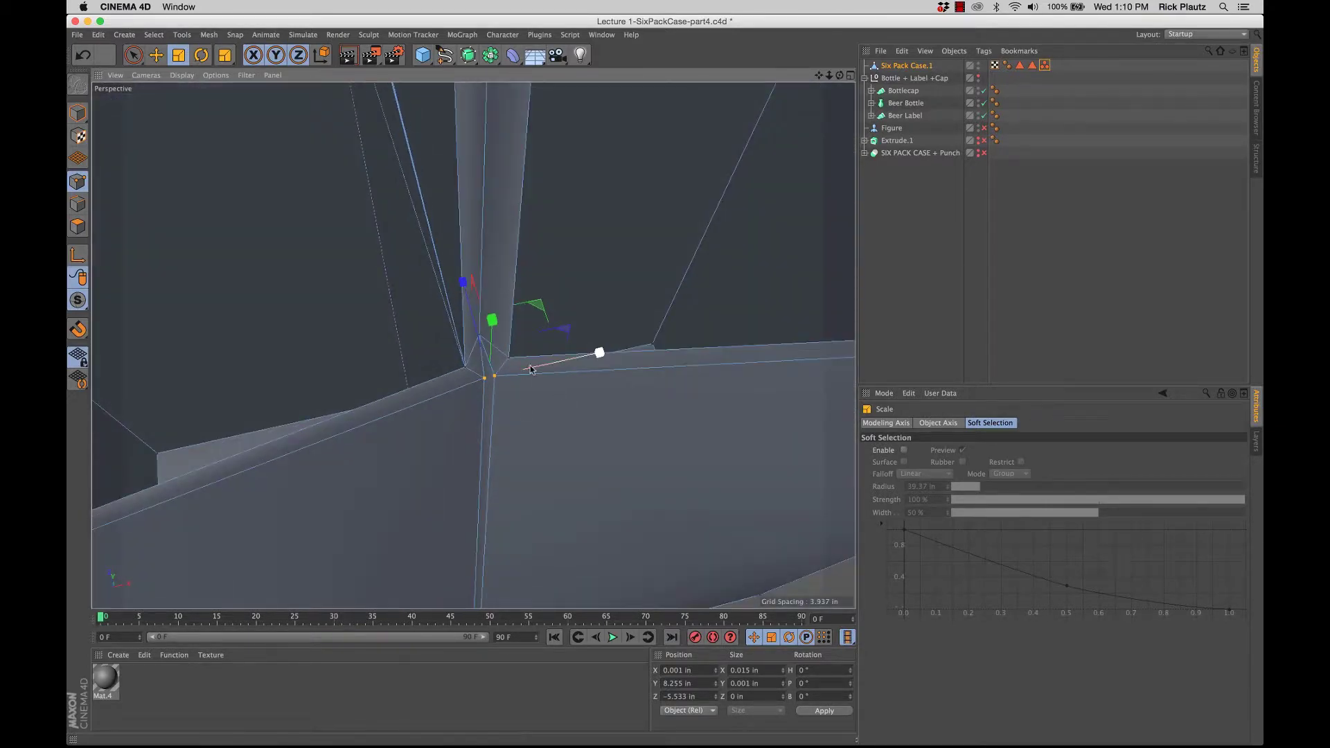
Select the two inner points at the end wall's peak and scale them along X to about 0.021 in
key("9")
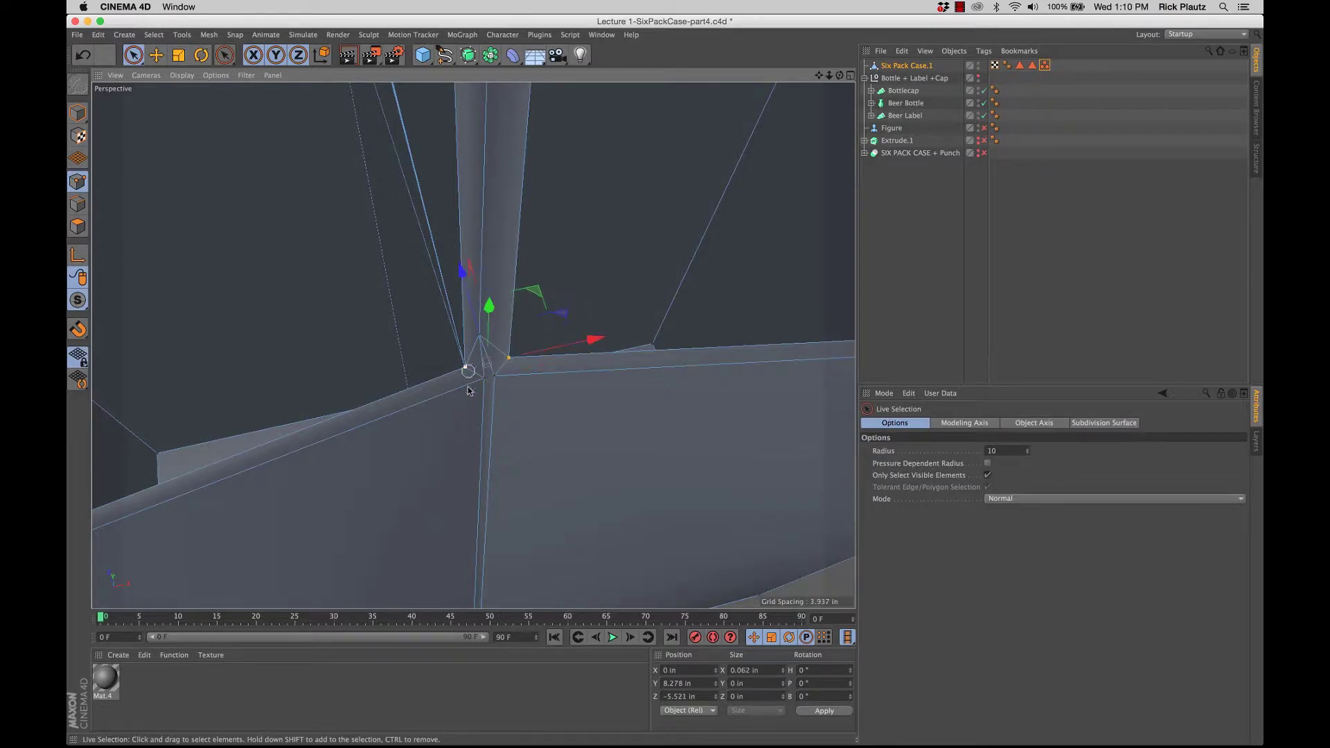
key("t")
mouse_move(585, 342)
left_mouse_down()
mouse_move(485, 378)
mouse_move(404, 372)
mouse_move(543, 394)
mouse_move(617, 374)
mouse_move(634, 446)
mouse_move(537, 264)
mouse_move(503, 135)
mouse_move(637, 451)
left_mouse_up()
Select the two centre points at the bottom of the end wall's seam and move them inward to Z -5.483 in
right_click_drag(467, 460, 630, 424, "alt")
mouse_move(499, 416)
left_mouse_down("alt")
mouse_move(465, 417)
mouse_move(422, 392)
left_mouse_up("alt")
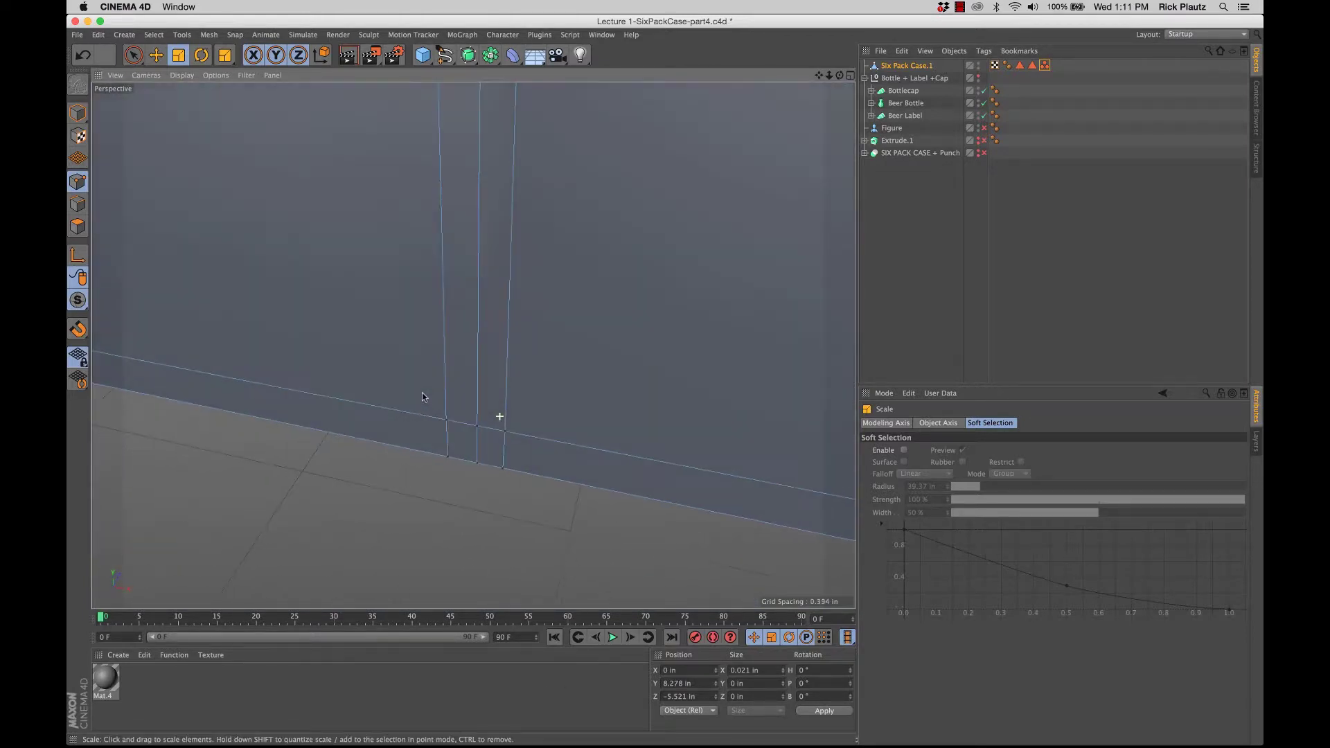
key("9")
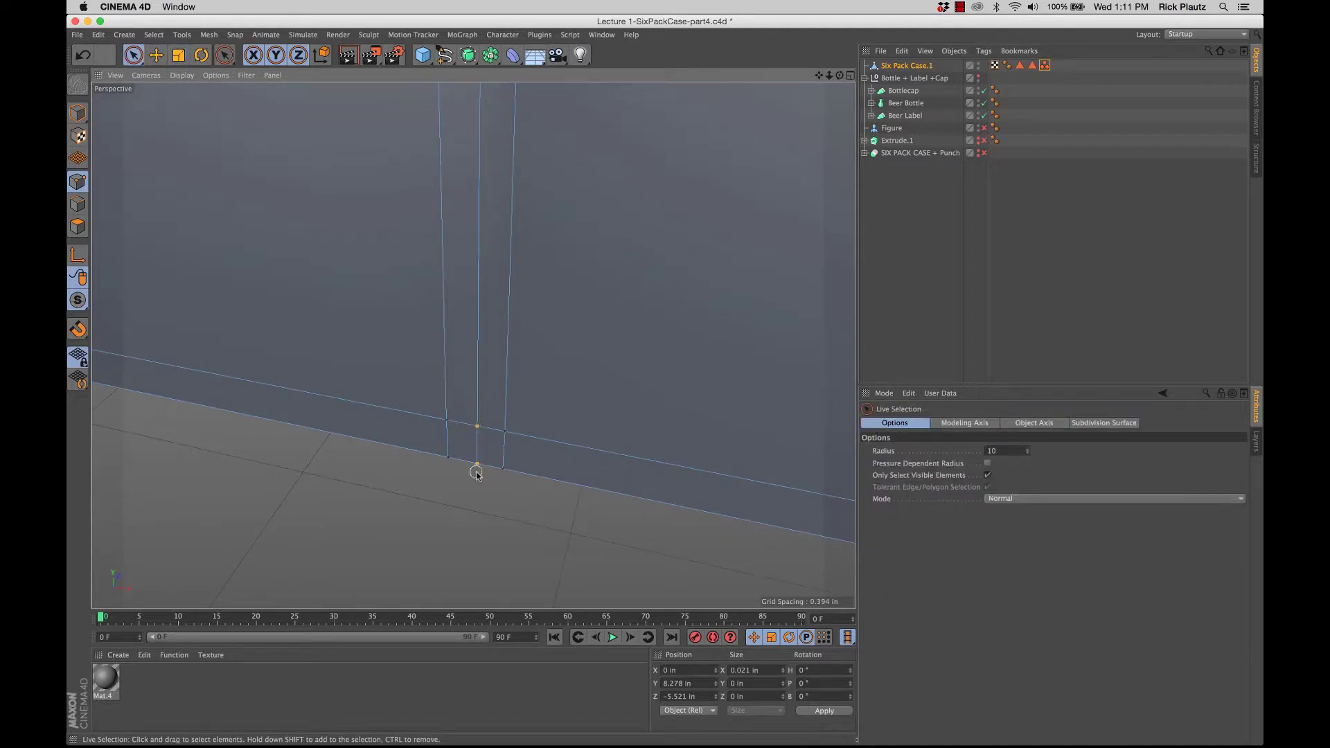
left_click_drag(488, 417, 494, 387)
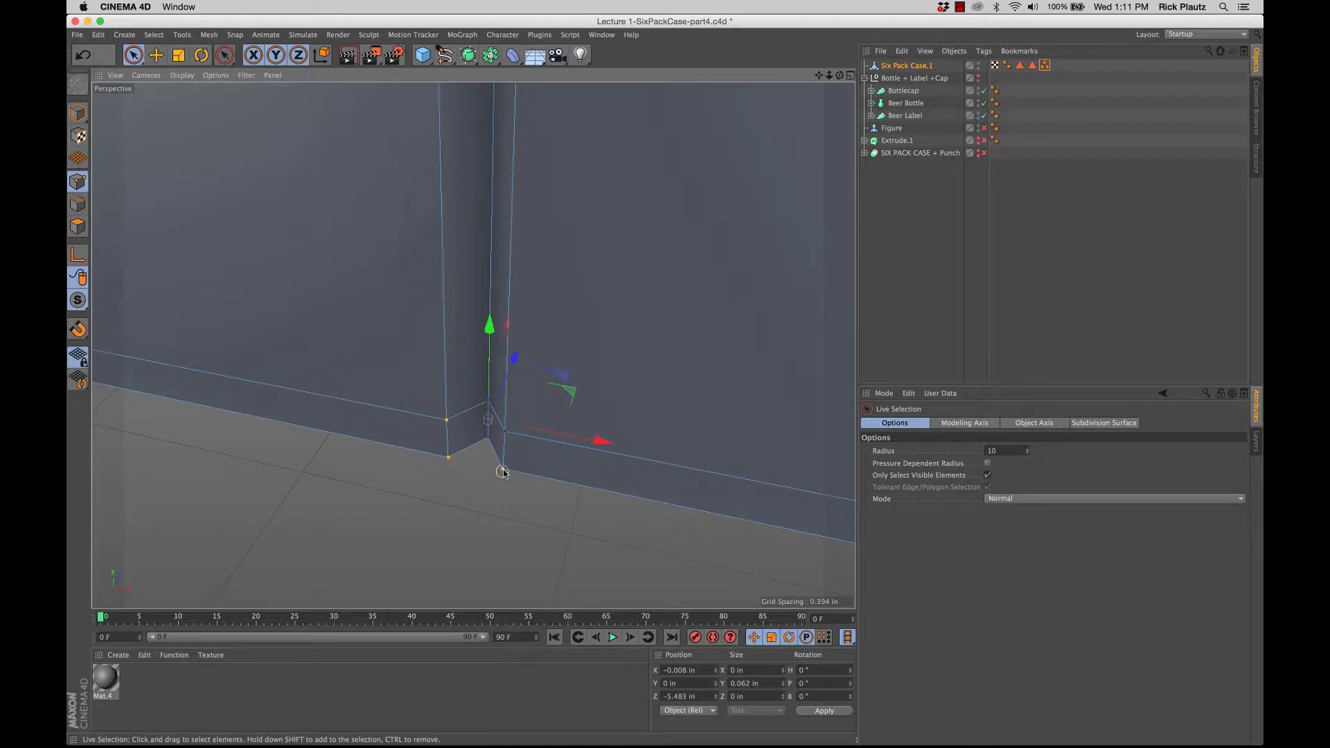
Scale the four points flanking the seam's bottom centre along X to about 0.027 in
mouse_move(508, 427)
left_mouse_down("alt")
mouse_move(552, 425)
mouse_move(504, 452)
left_mouse_up("alt")
key("t")
left_click_drag(588, 318, 522, 340, "alt")
right_click_drag(522, 340, 474, 344, "alt")
middle_click_drag(472, 345, 433, 609, "alt")
right_click_drag(653, 359, 613, 341, "alt")
middle_click_drag(613, 339, 584, 400, "alt")
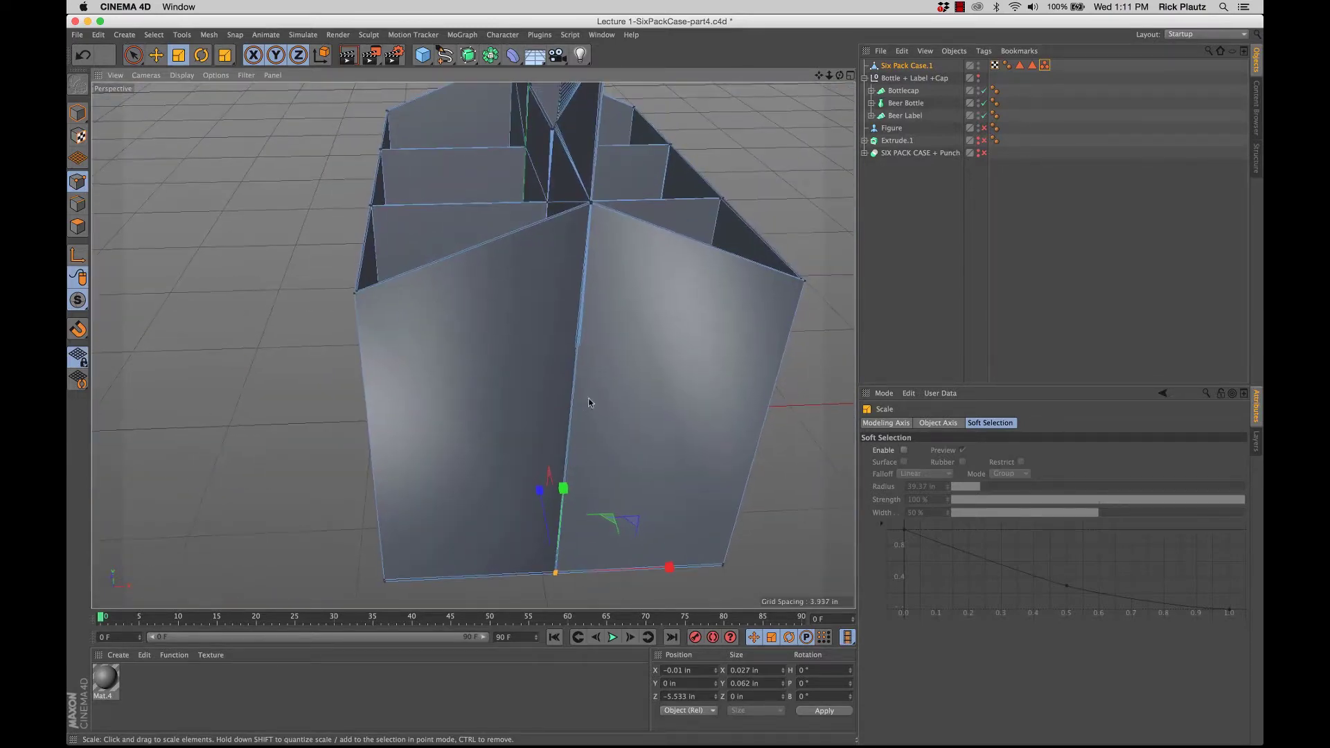
Move the handle's top end centre point inward to Z -5.431 in and scale the two corner points beside it along X to about 0.04 in
mouse_move(597, 381)
left_mouse_down("alt")
mouse_move(731, 374)
mouse_move(611, 372)
left_mouse_up("alt")
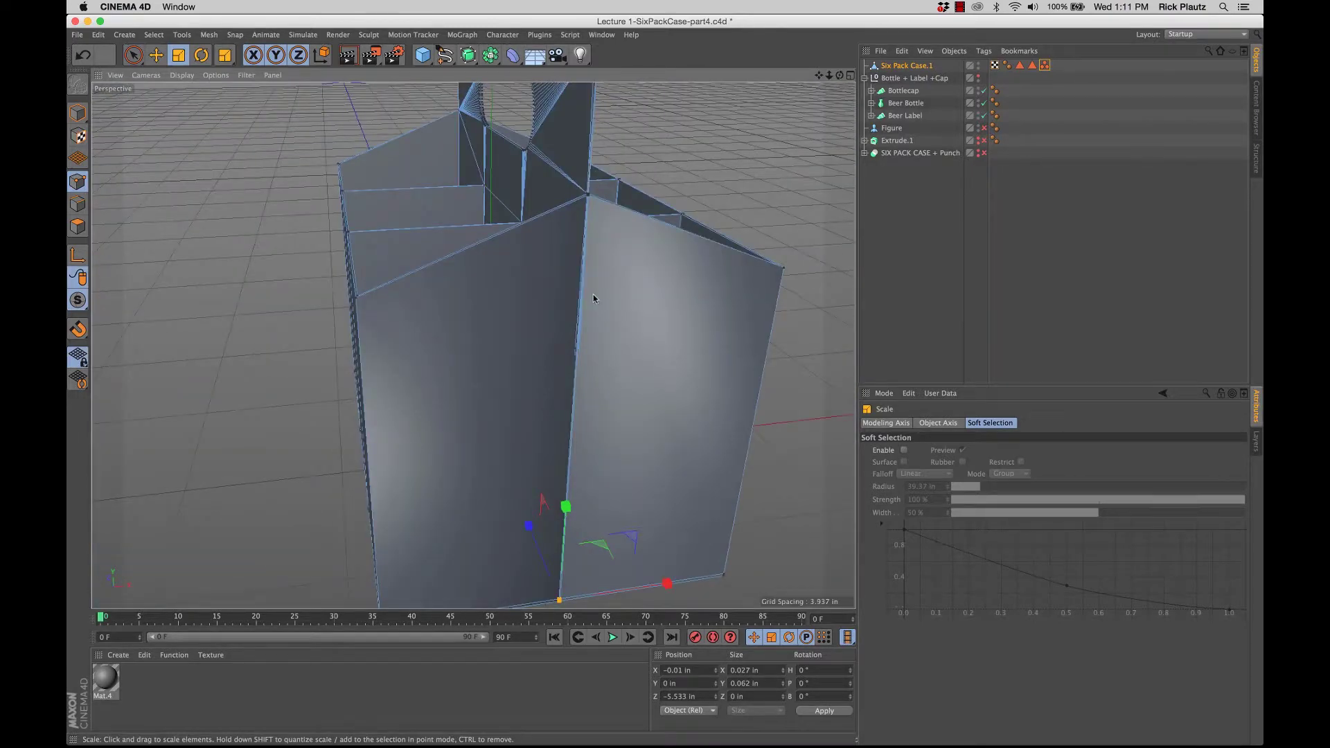
left_click_drag(472, 344, 460, 304, "alt")
left_click_drag(602, 355, 631, 345, "alt")
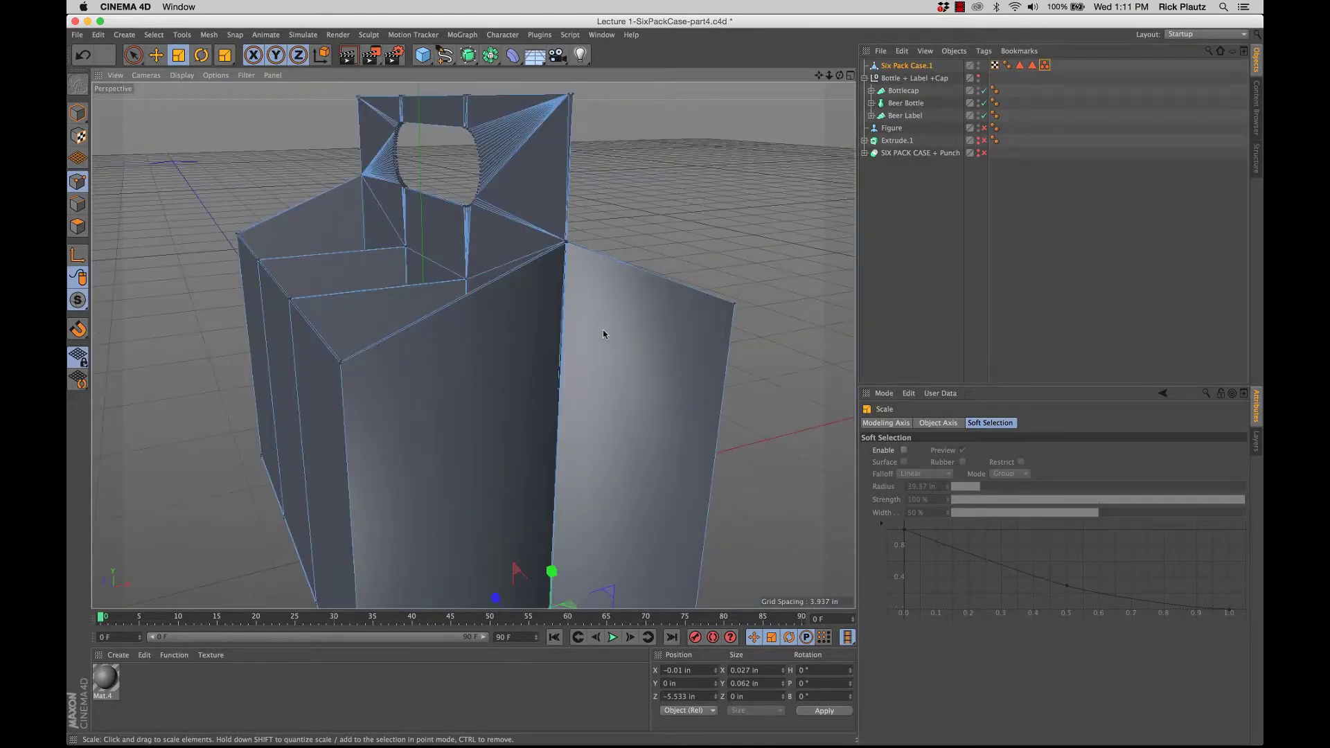
right_click_drag(603, 331, 616, 334, "alt")
middle_click_drag(558, 247, 558, 318, "alt")
left_click_drag(558, 320, 537, 375, "alt")
key("space")
left_click(577, 319)
left_click_drag(576, 319, 564, 343, "alt")
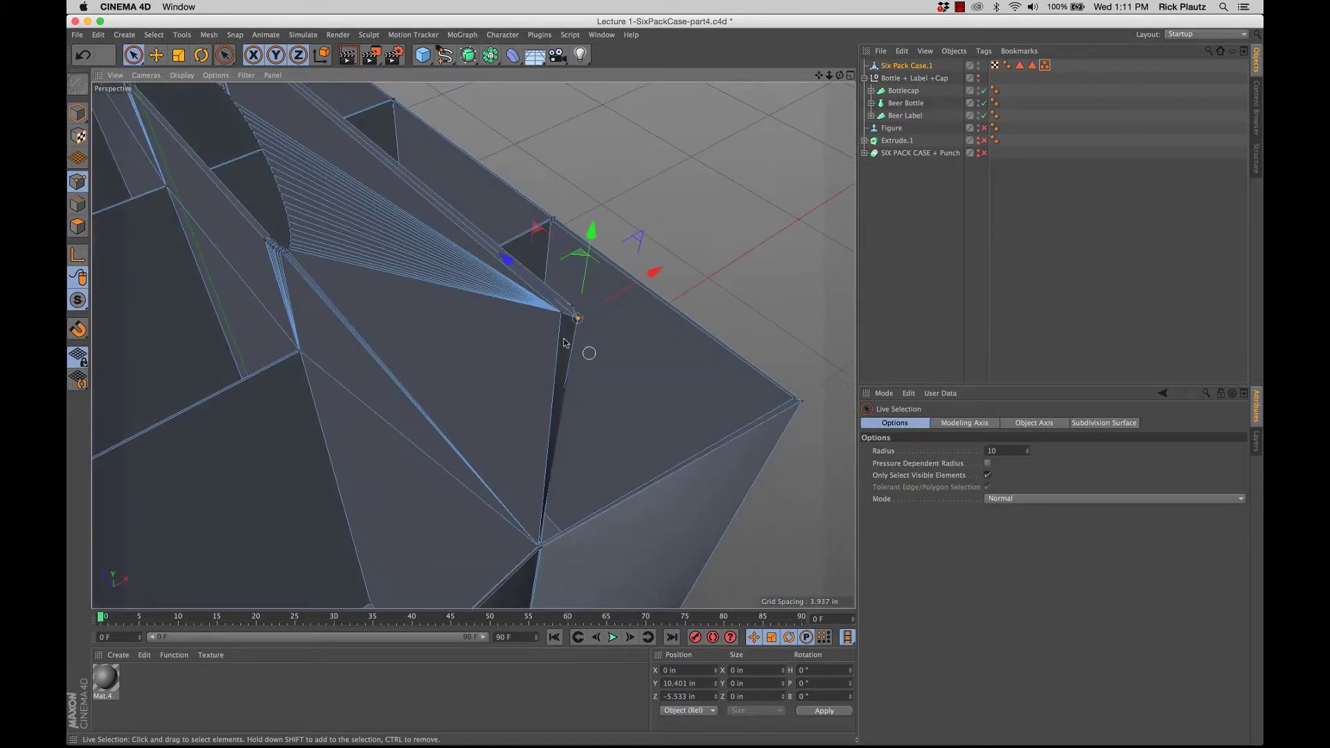
left_click_drag(526, 284, 504, 286)
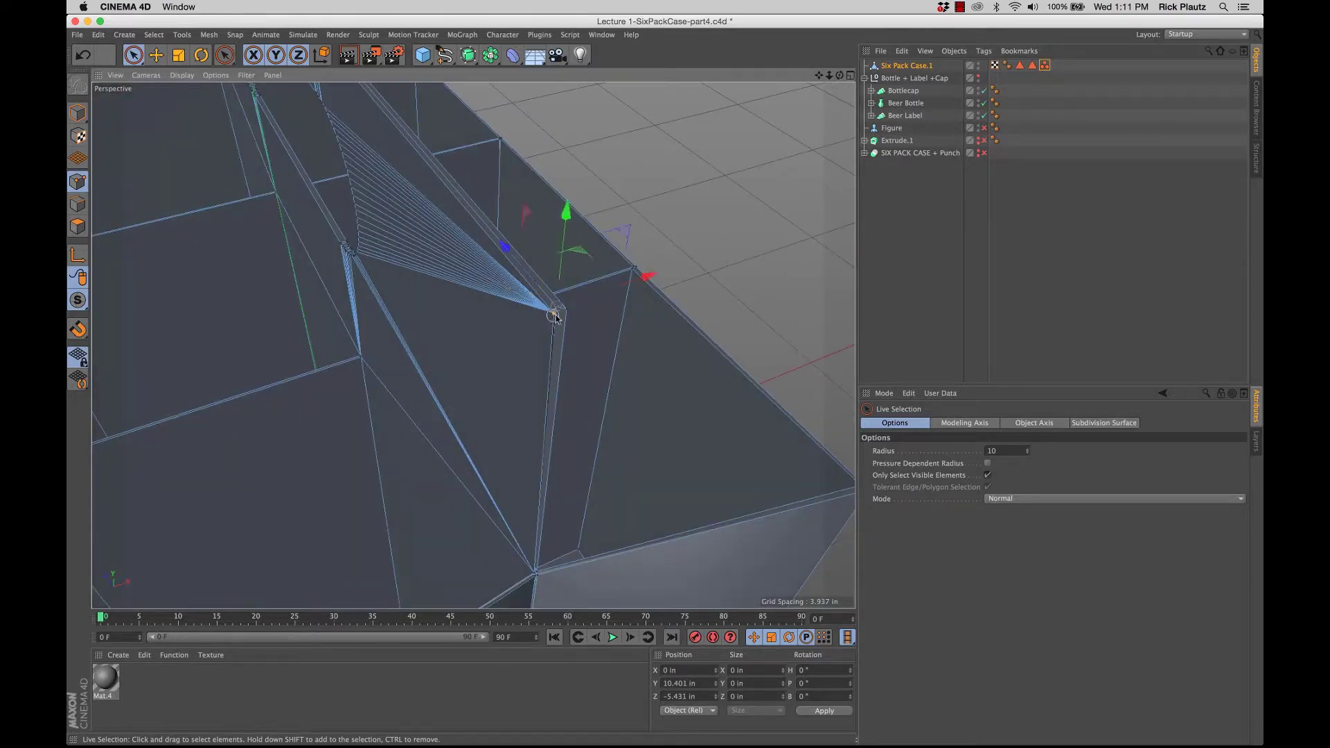
key("t")
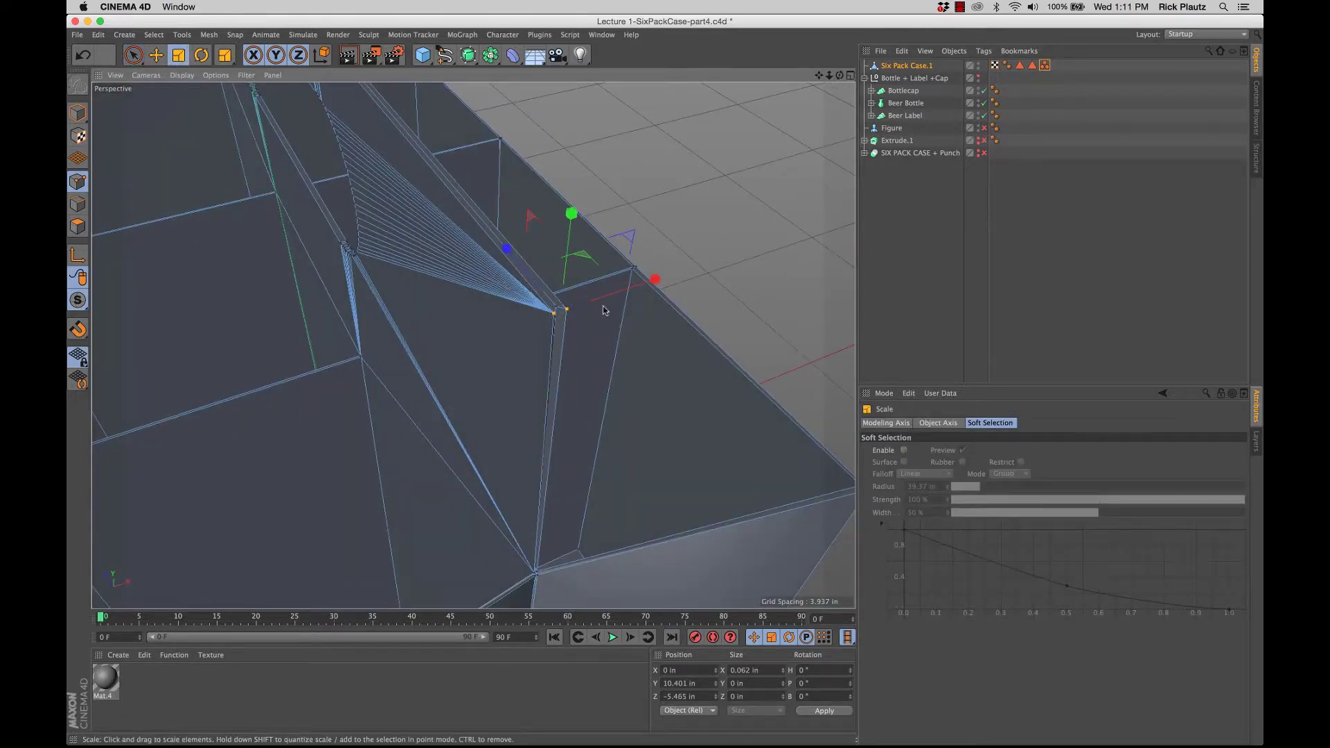
left_click_drag(589, 312, 591, 312)
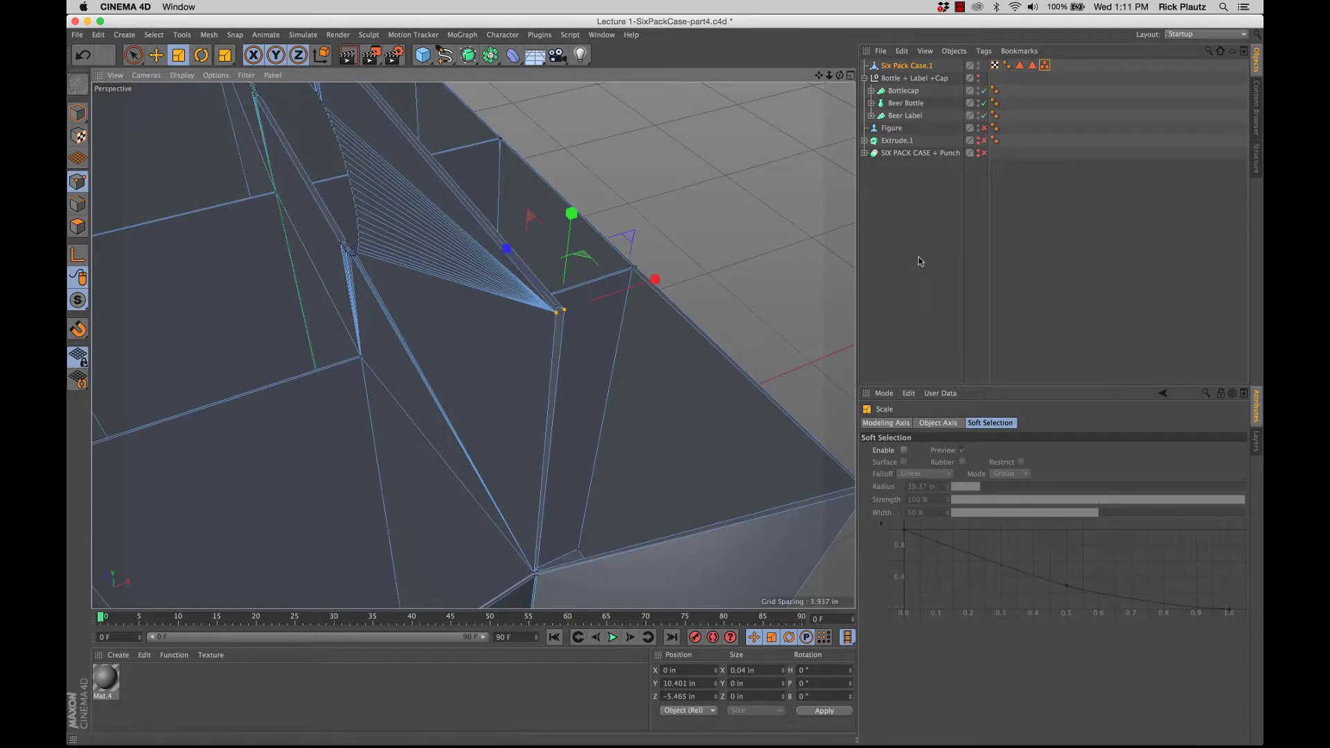
Select the four points around the end wall's peak, scale them along X to about 0.044 in, and deselect the case
left_click_drag(563, 489, 539, 363, "alt")
right_click_drag(526, 339, 616, 345, "alt")
mouse_move(550, 377)
left_mouse_down("alt")
mouse_move(524, 376)
mouse_move(537, 376)
left_mouse_up("alt")
key("9")
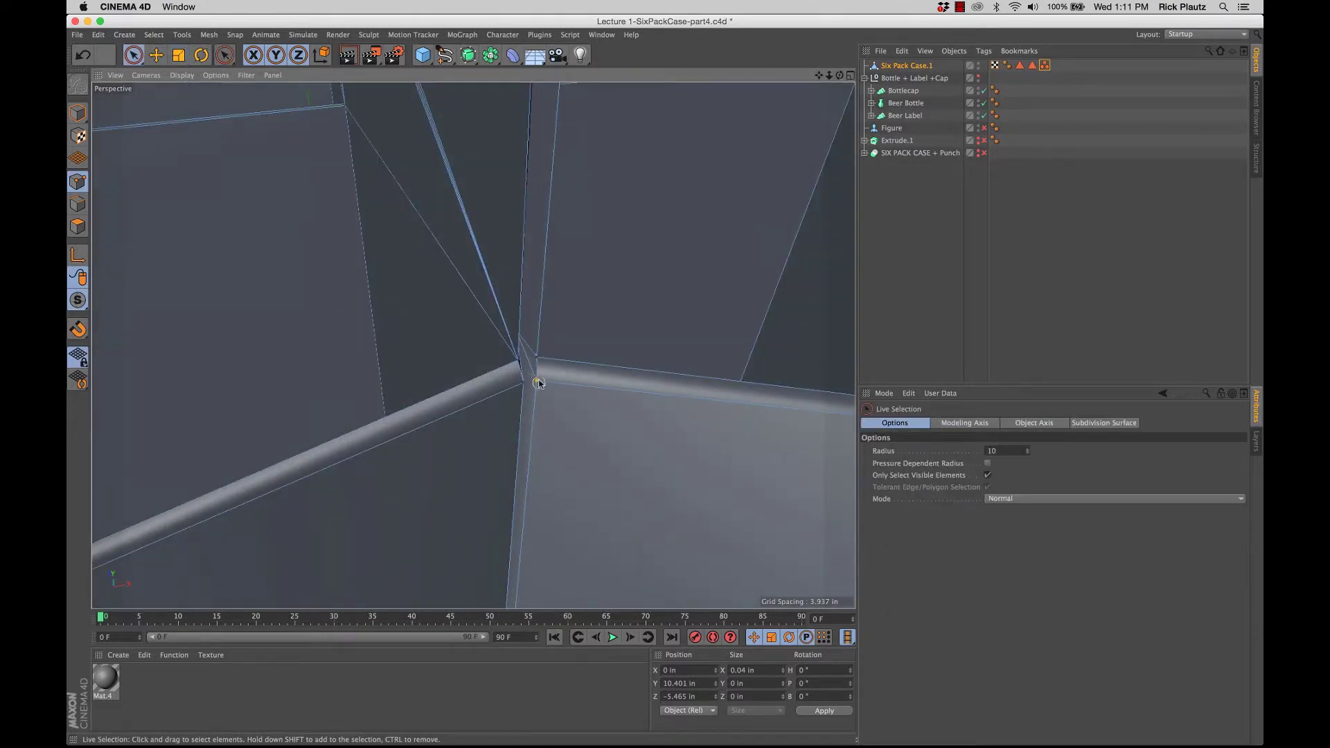
left_click(523, 386)
key("t")
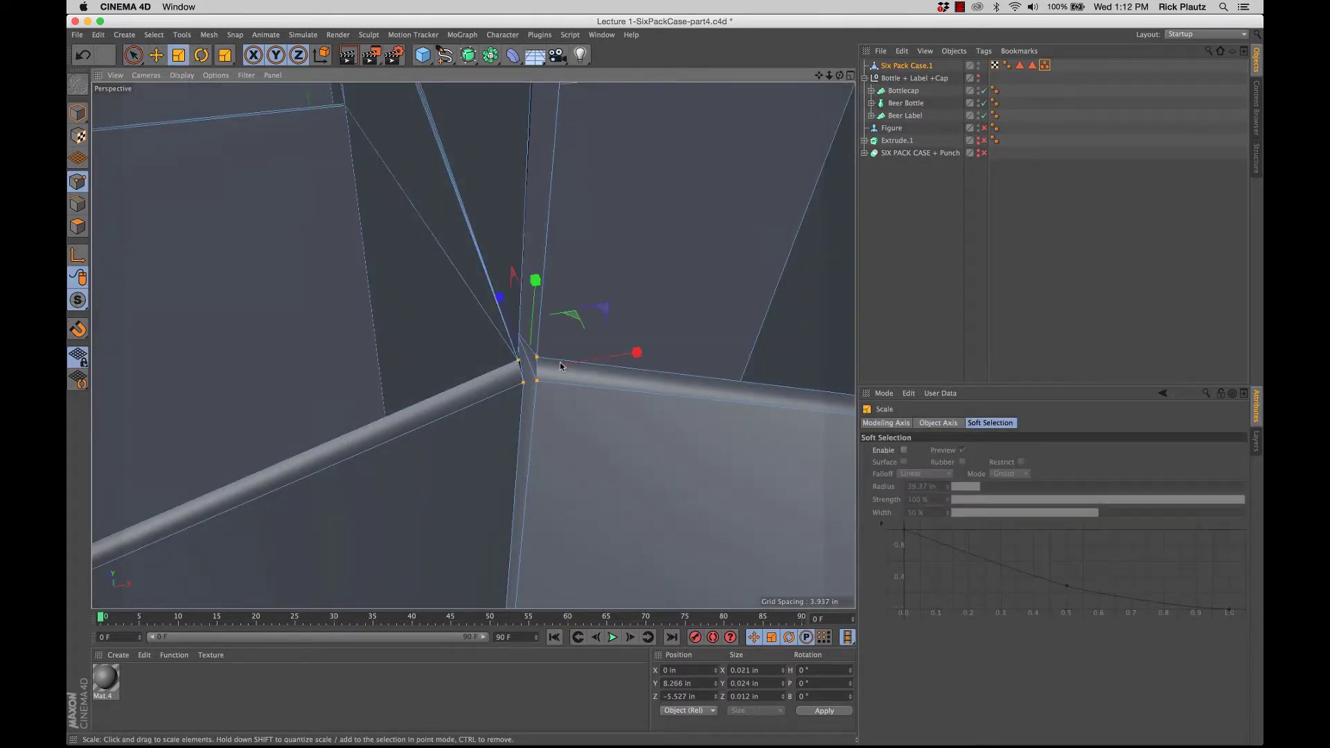
left_click_drag(570, 366, 614, 339)
right_click_drag(642, 395, 476, 404, "alt")
left_click(879, 300)
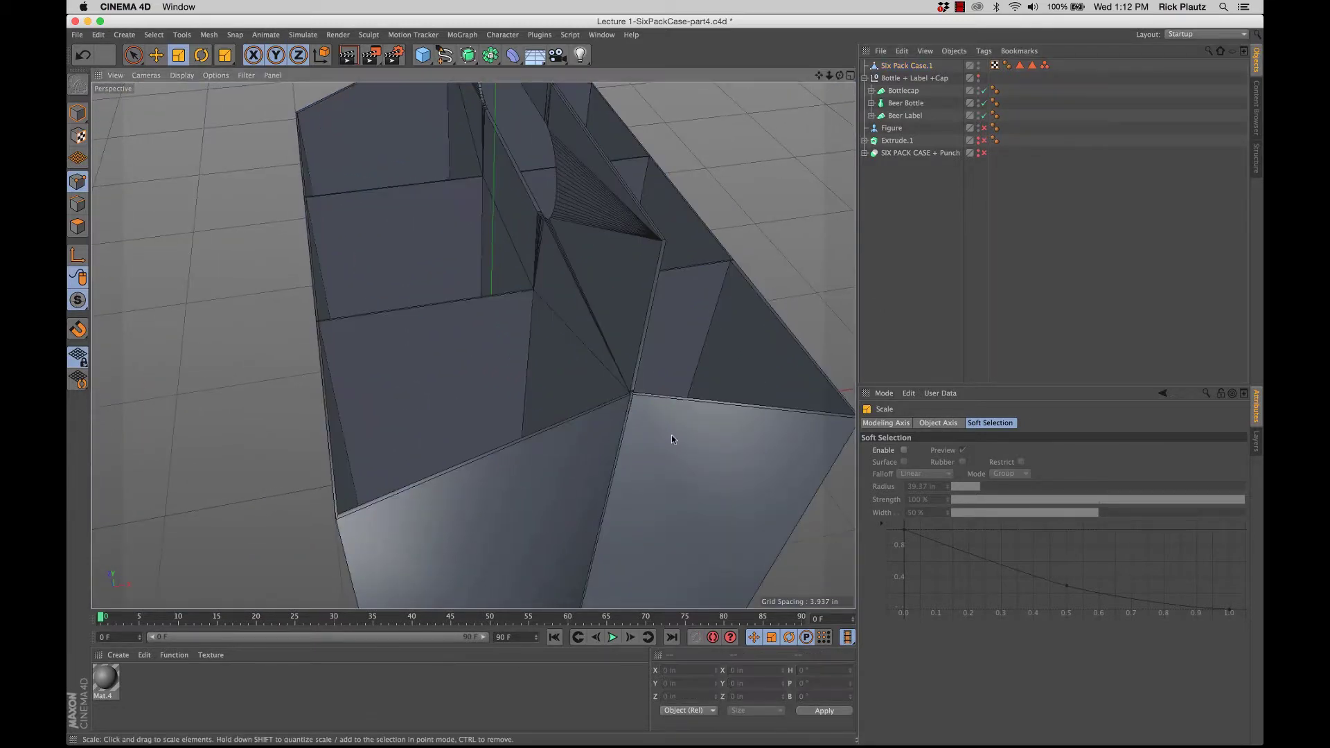
Examine the thinned end wall, the sides and the opposite end wall of the case
middle_click_drag(672, 435, 608, 349, "alt")
left_click_drag(629, 395, 604, 361, "alt")
middle_click_drag(604, 362, 596, 332, "alt")
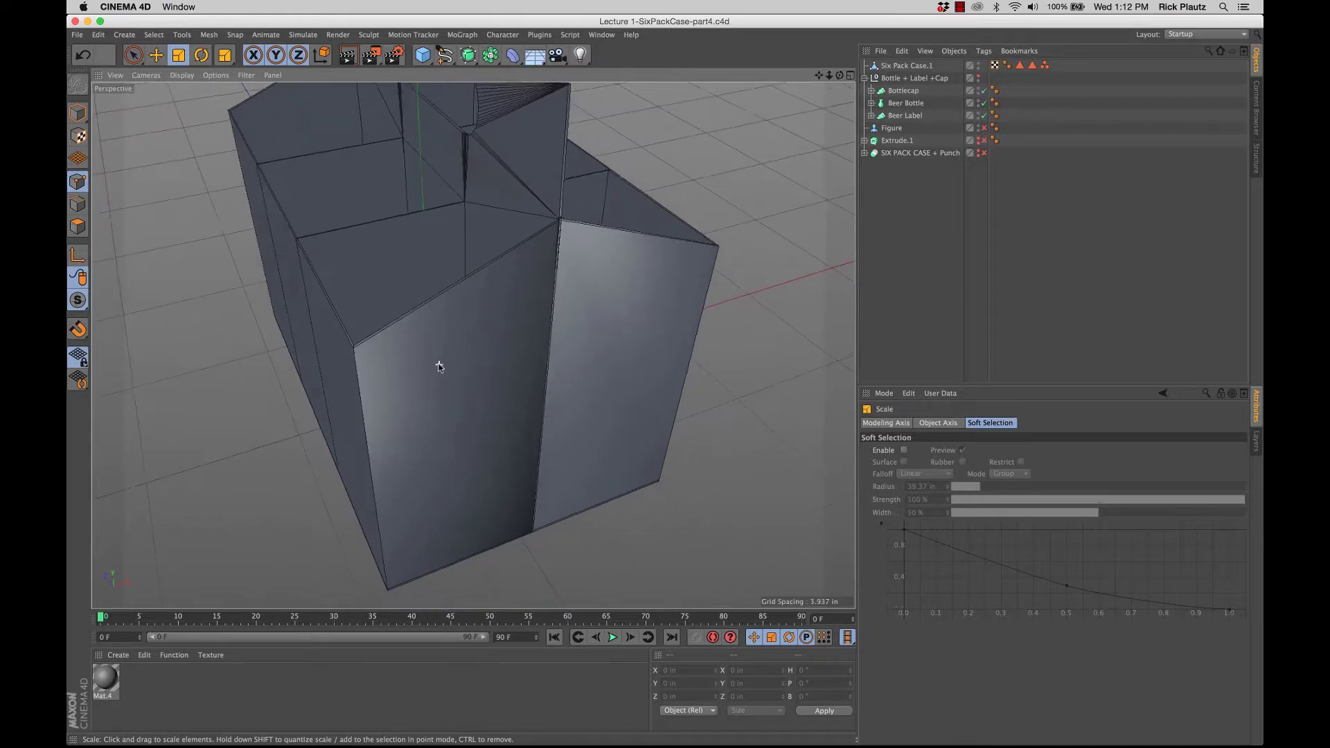
left_click_drag(439, 366, 551, 371, "alt")
middle_click_drag(390, 399, 402, 396, "alt")
left_click_drag(402, 401, 613, 348, "alt")
left_click_drag(460, 381, 518, 364, "alt")
right_click_drag(518, 364, 472, 386, "alt")
left_click_drag(472, 389, 564, 277, "alt")
Select Six Pack Case.1 and knife a vertical cut on each side of the opposite end wall's centre seam, between peak and bottom
left_click(894, 66)
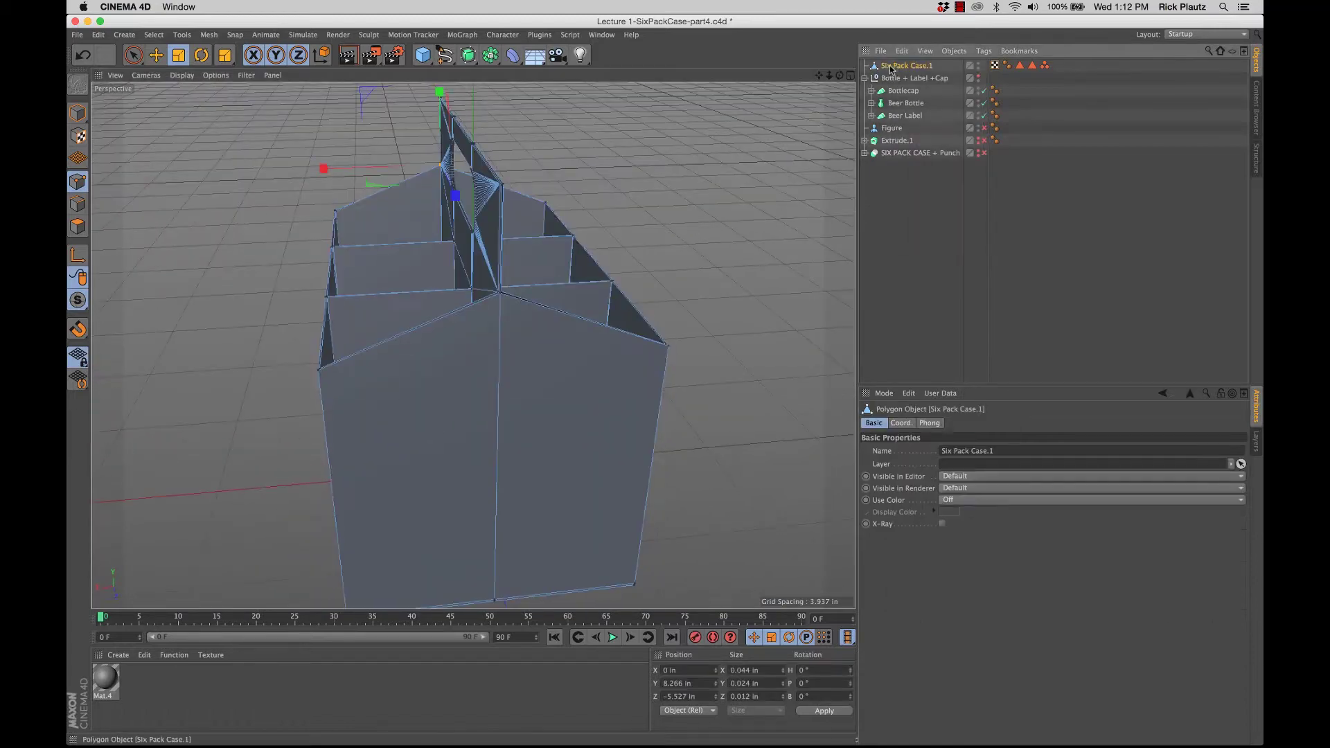
right_click_drag(501, 295, 580, 298, "alt")
left_click_drag(579, 298, 484, 319, "alt")
mouse_move(483, 319)
right_mouse_down("alt")
mouse_move(519, 361)
mouse_move(476, 335)
right_mouse_up("alt")
left_click_drag(476, 338, 552, 229, "alt")
key("k")
left_click(494, 556)
left_click(489, 172)
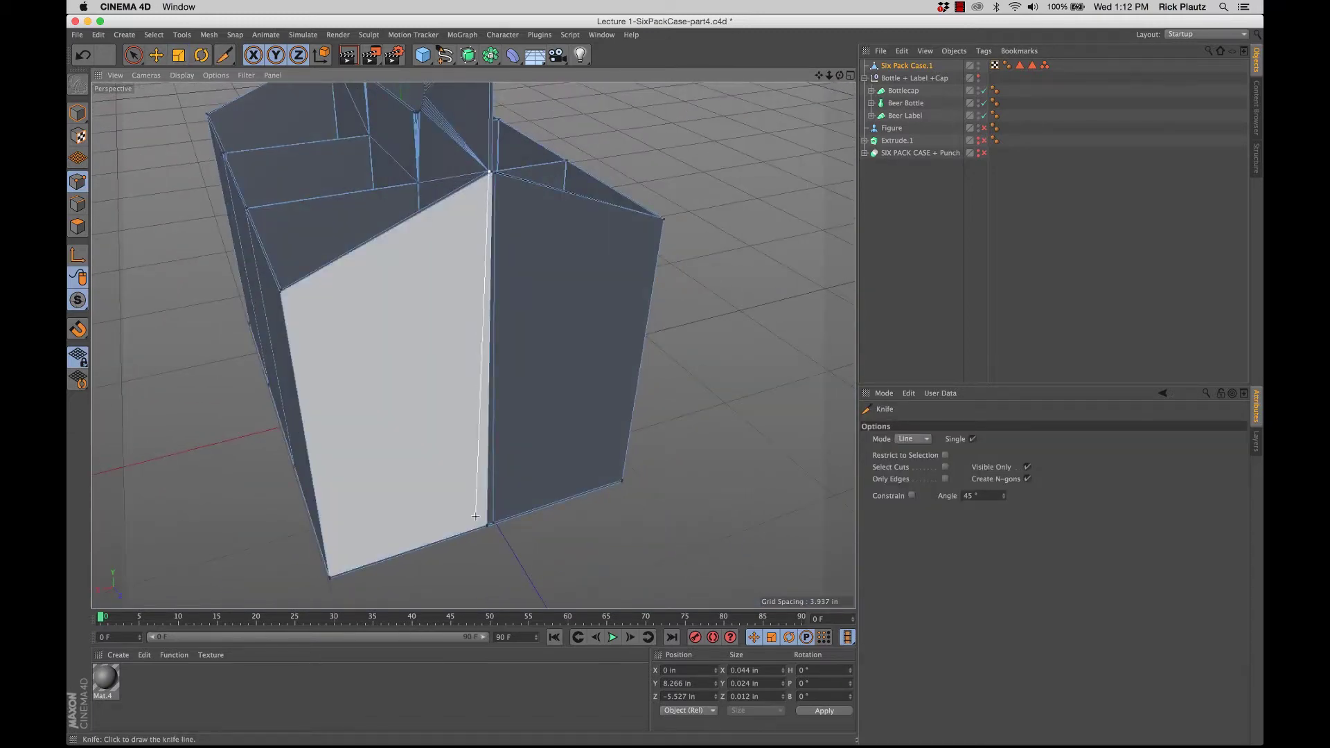
left_click(480, 527)
Extend both knife cuts across the bottom rim and connect them to the centre line's next point on the underside
middle_click_drag(502, 510, 466, 294, "alt")
left_click_drag(466, 294, 447, 304, "alt")
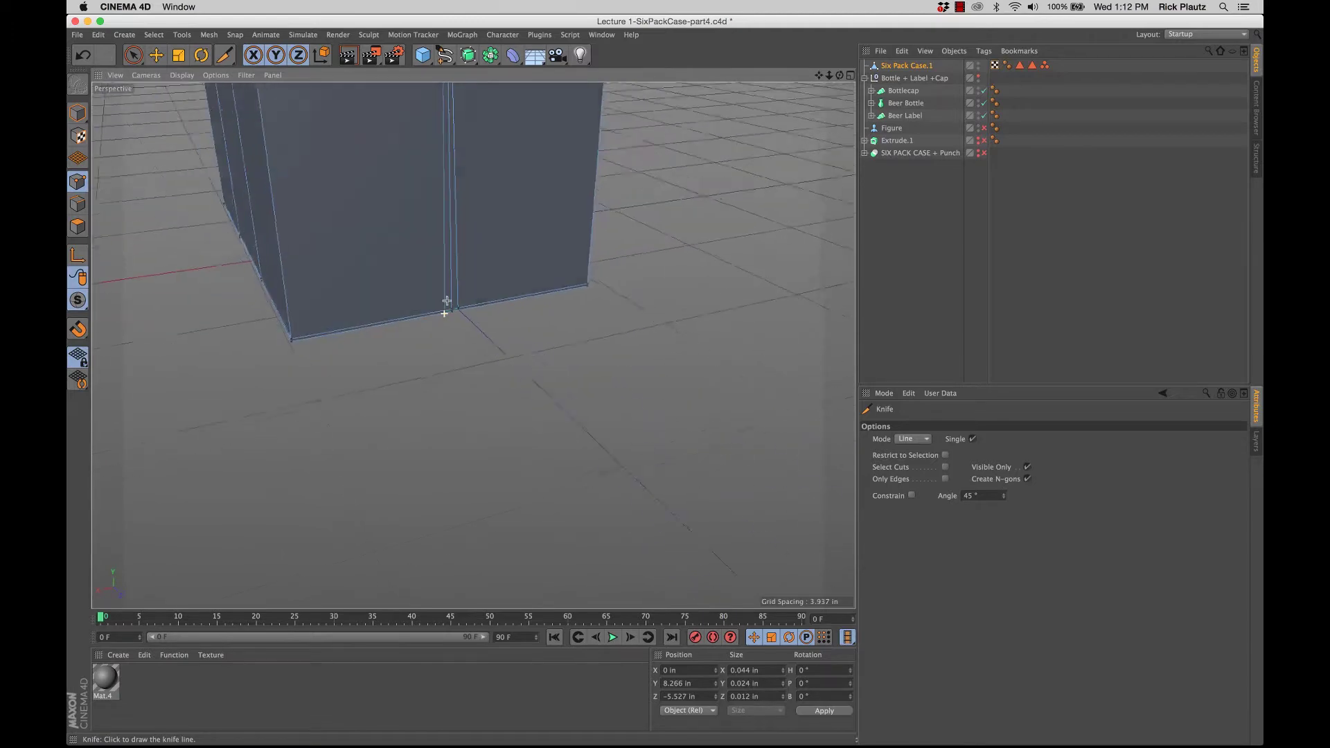
right_click_drag(449, 310, 522, 288, "alt")
left_click_drag(470, 312, 408, 147, "alt")
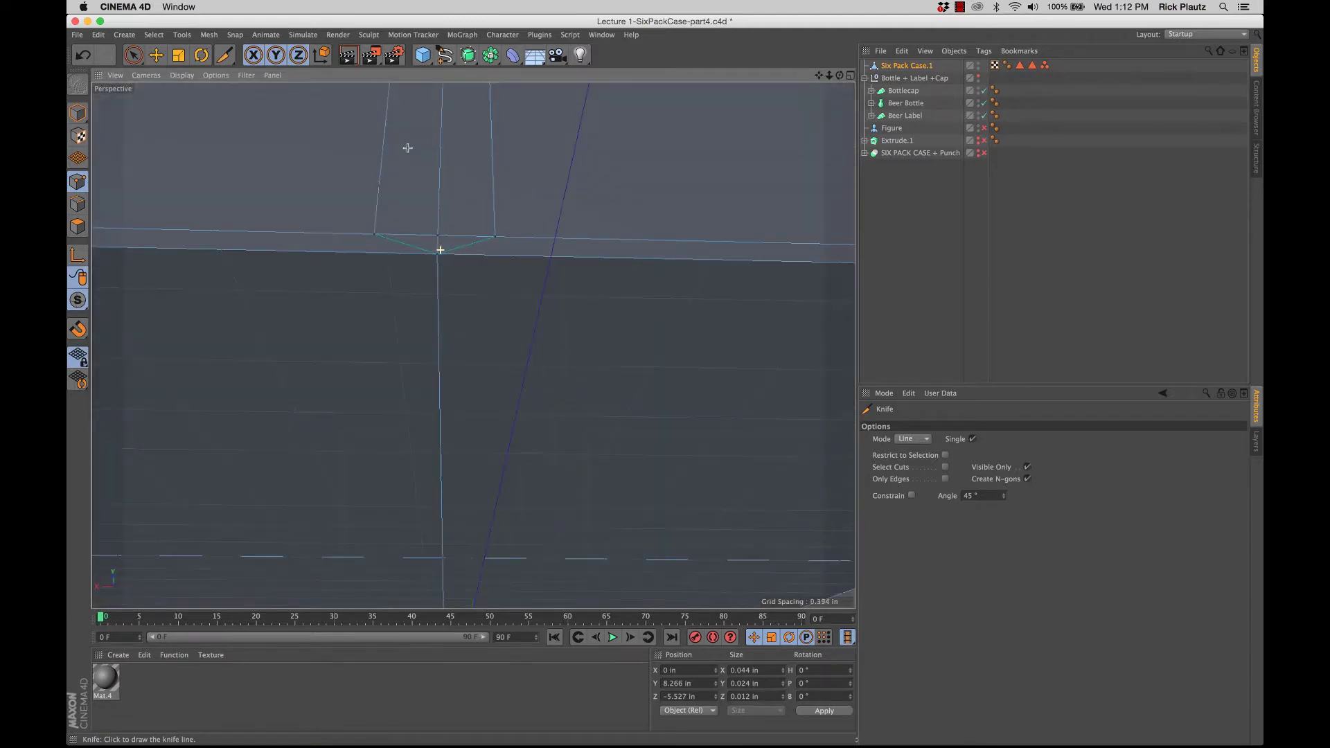
left_click(496, 237)
left_click(497, 255)
left_click(374, 234)
left_click(374, 253)
left_click(374, 254)
left_click(443, 557)
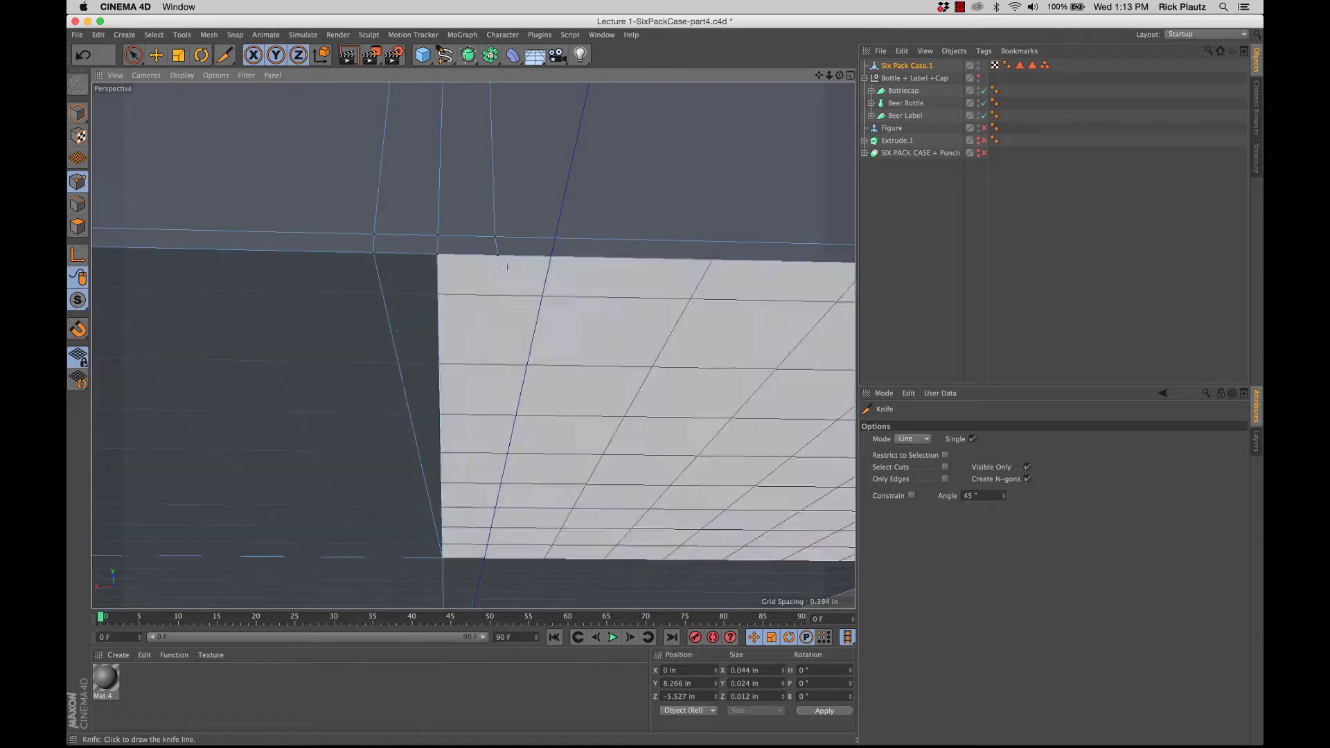
left_click(497, 255)
left_click(443, 558)
Move the seam's two bottom centre points inward to Z 5.469 in and scale the four points flanking them along X to about 0.073 in
left_click_drag(475, 300, 433, 297, "alt")
key("space")
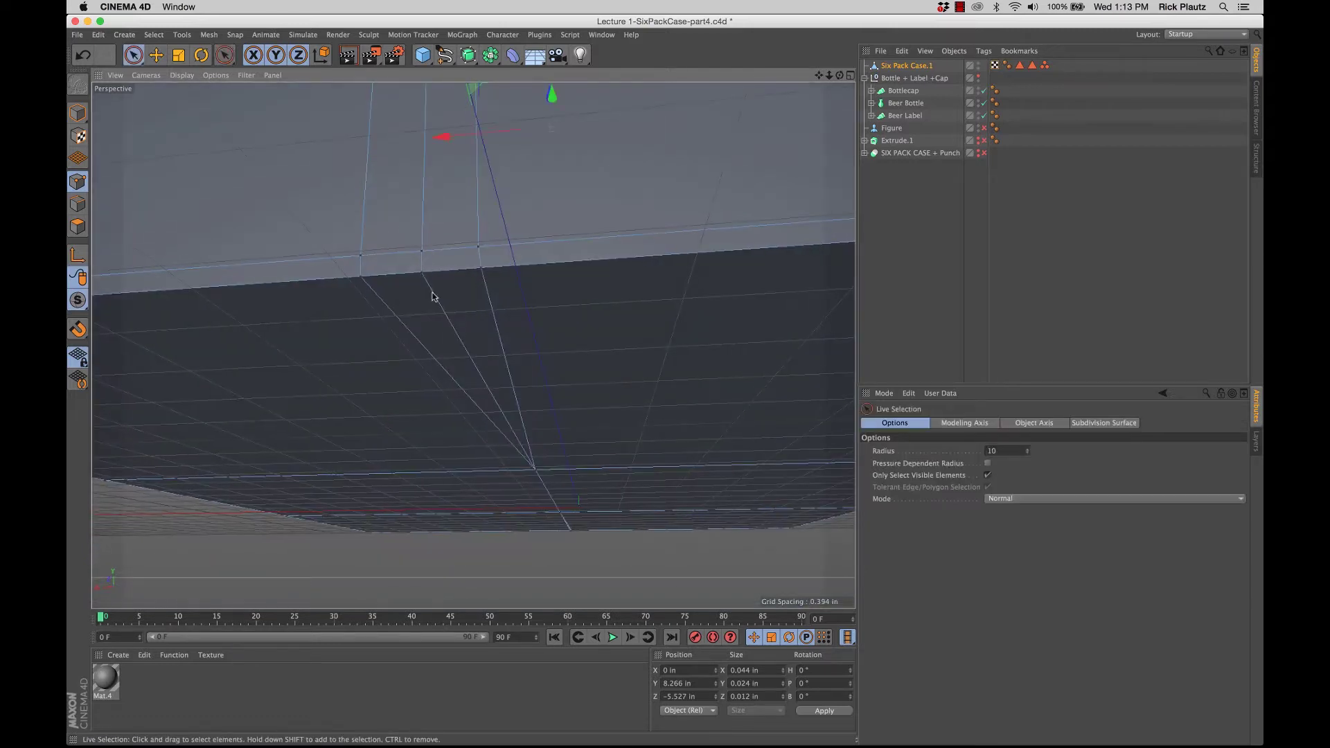
left_click_drag(393, 207, 399, 218)
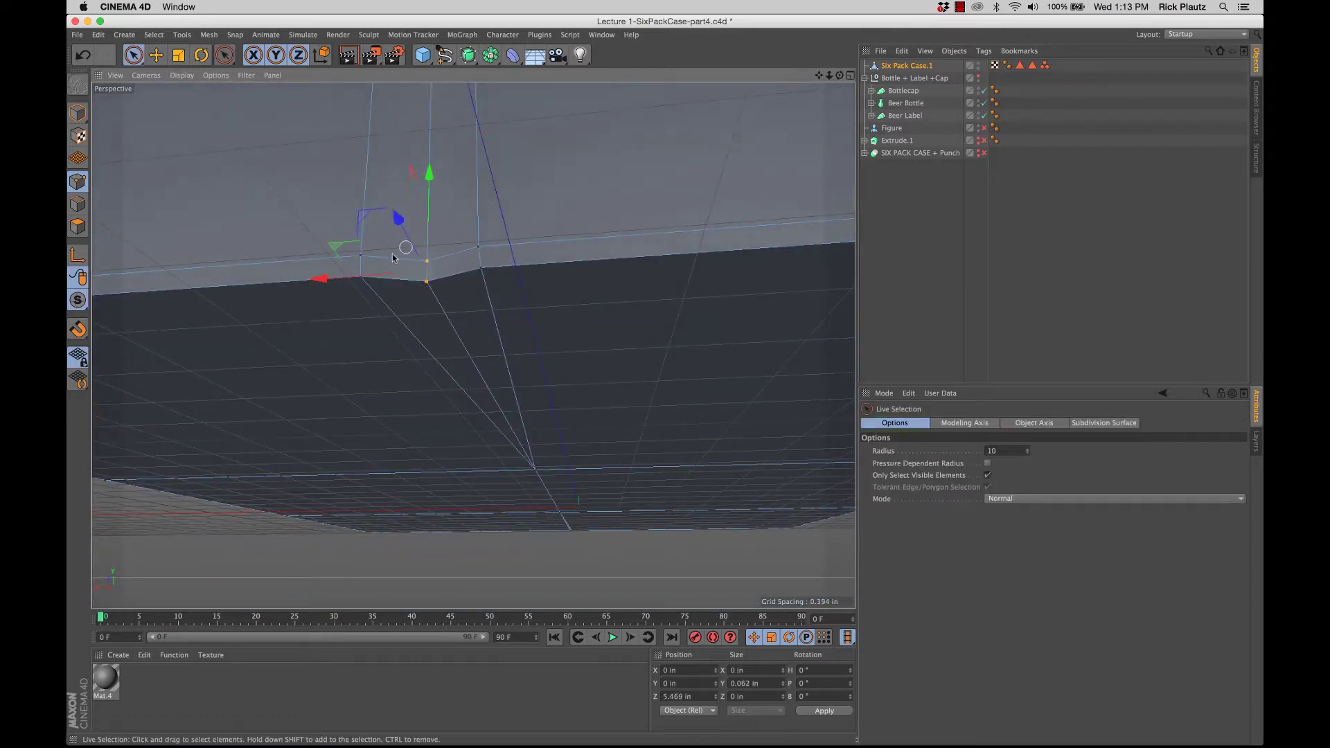
key("t")
left_click_drag(309, 270, 396, 266)
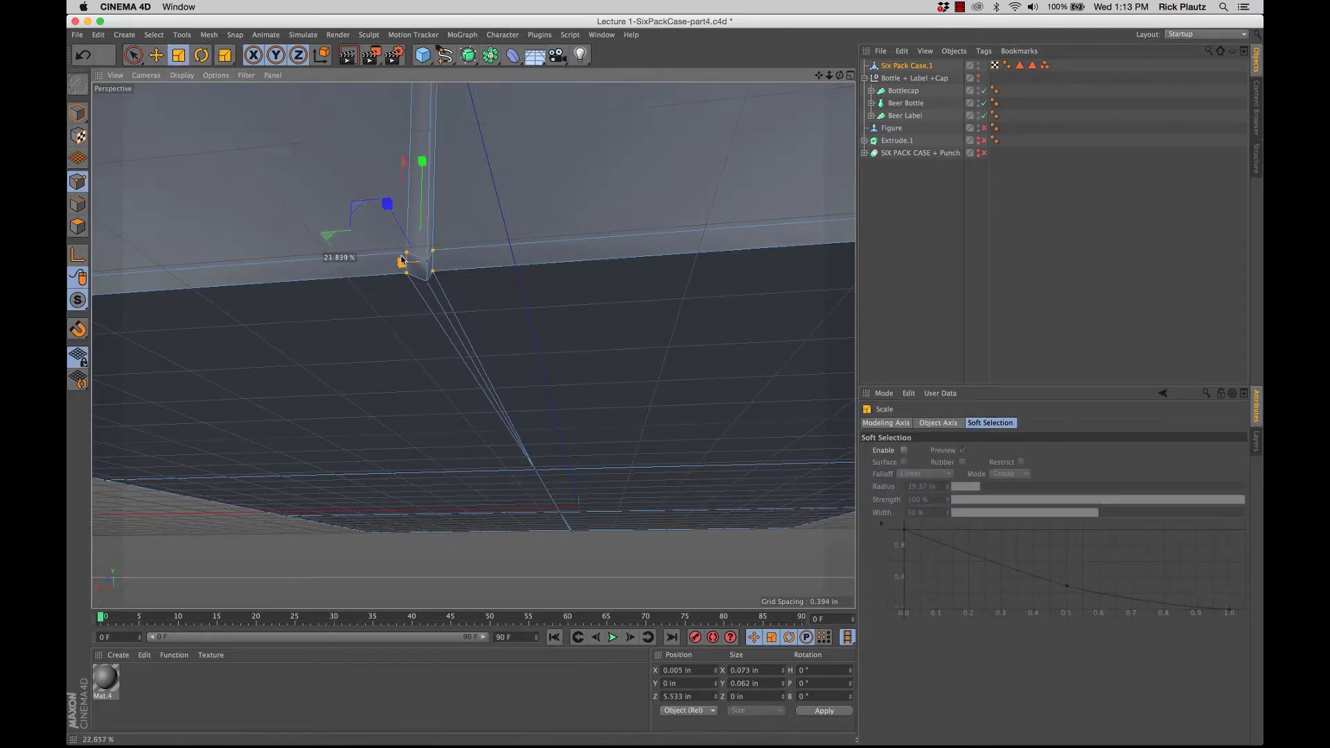
Shift the two inner points at this end wall's peak to Z 5.498 in and scale the two outer ones along X to about 0.045 in
scroll(451, 211, "down", 5)
left_click_drag(453, 211, 495, 291, "alt")
middle_click_drag(495, 294, 475, 393, "alt")
right_click_drag(480, 226, 587, 193, "alt")
key("super+z")
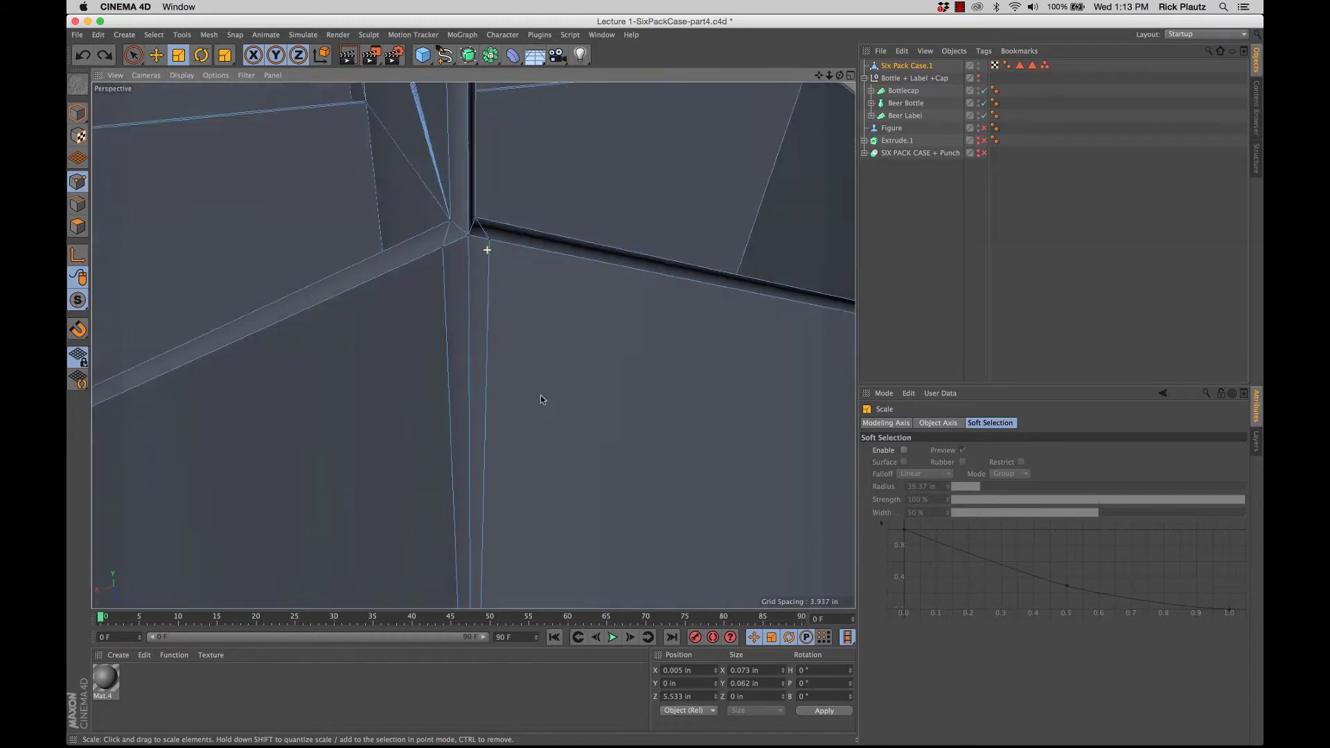
key("9")
left_click_drag(485, 293, 478, 257)
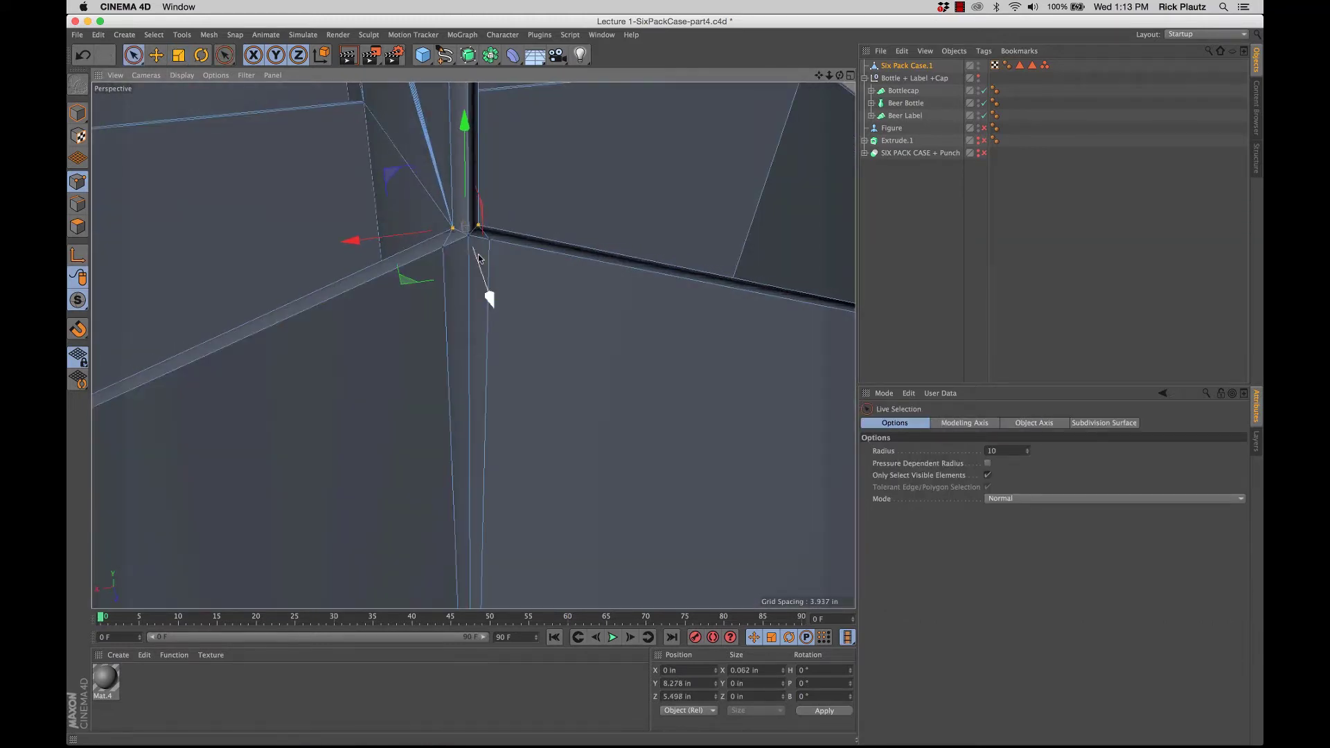
key("t")
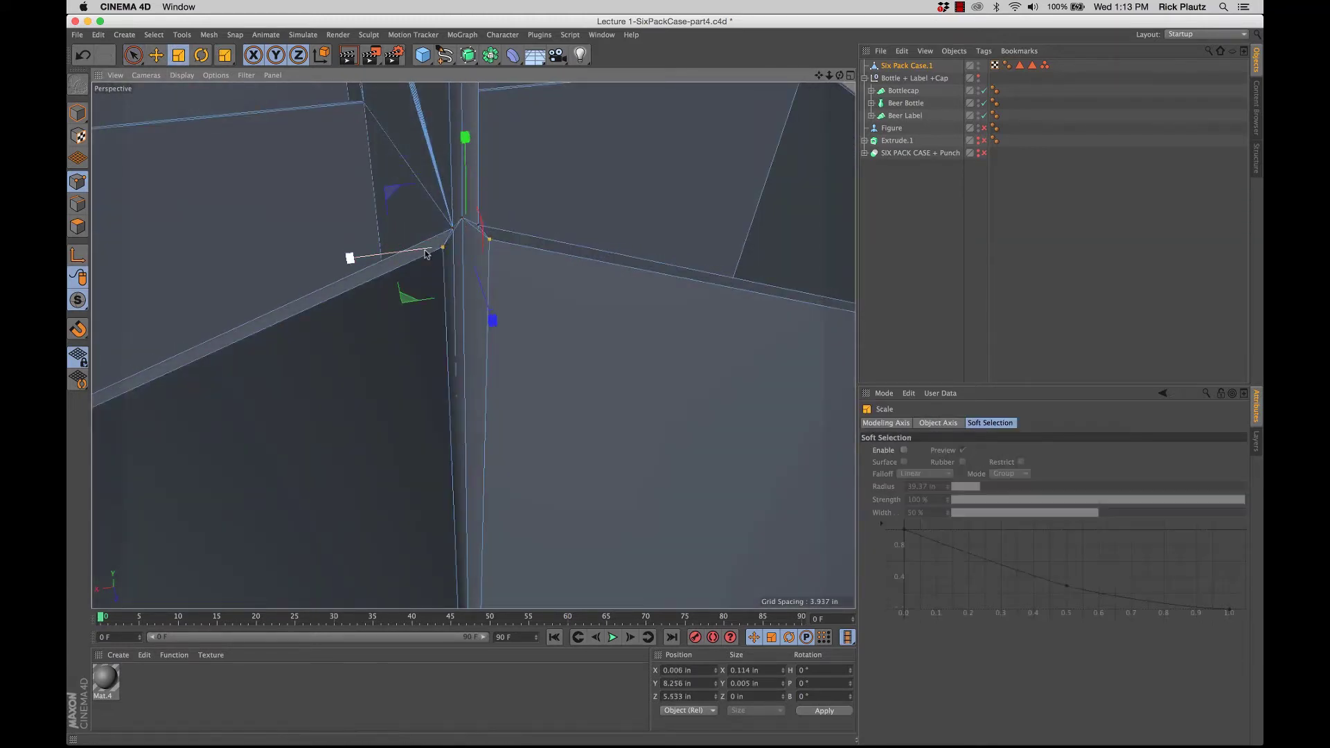
mouse_move(350, 251)
left_mouse_down()
mouse_move(454, 252)
mouse_move(339, 255)
mouse_move(331, 233)
left_mouse_up()
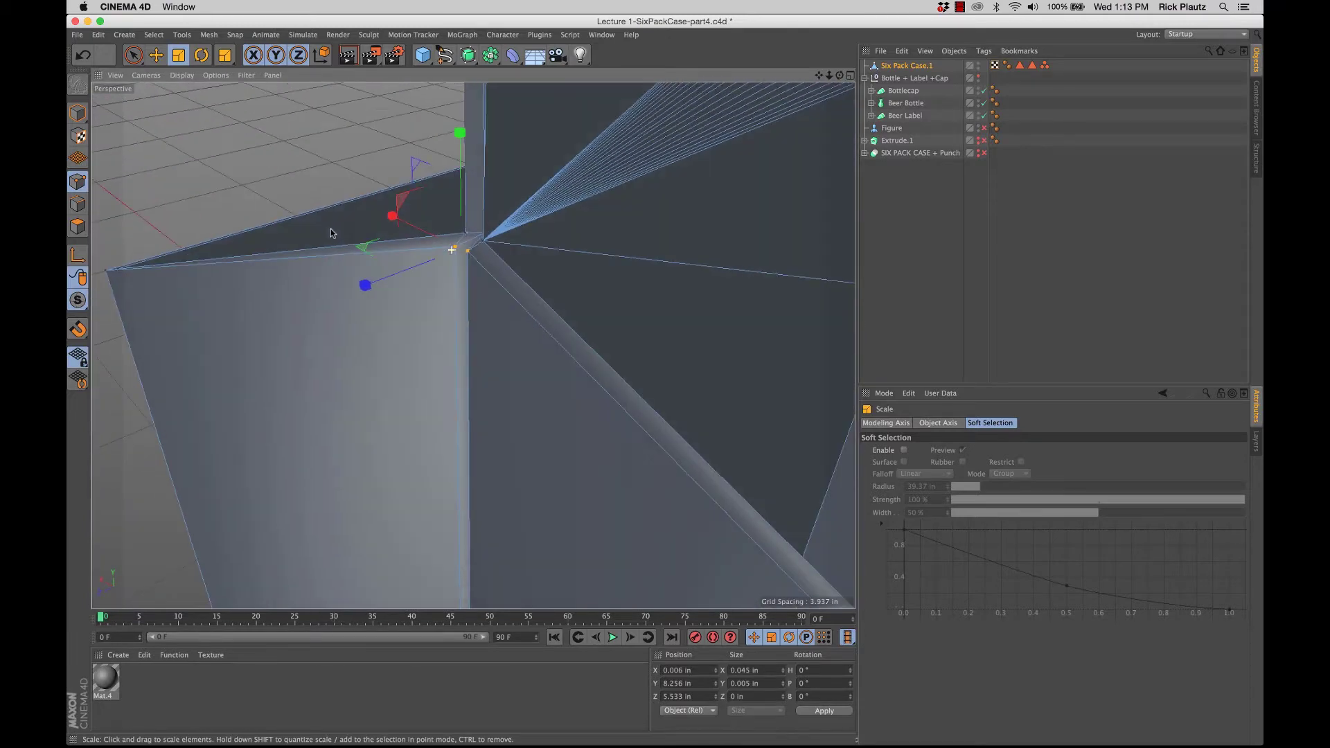
Move the two outer points at the peak inward to Z 5.514 in and raise them slightly
key("e")
left_click_drag(463, 235, 385, 272, "alt")
left_click_drag(389, 257, 390, 257)
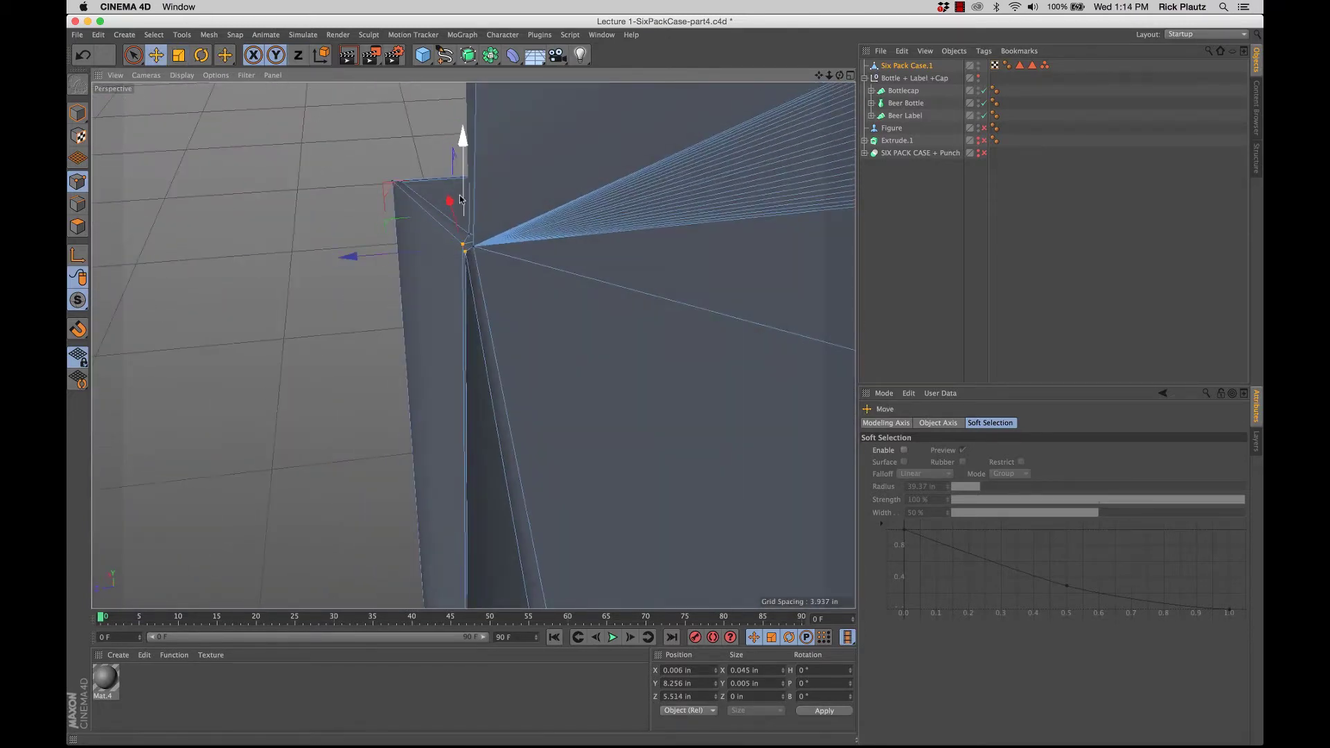
left_click_drag(461, 142, 461, 133)
Select a single outer point beside the peak and nudge it slightly into line
left_click_drag(479, 236, 422, 261, "alt")
left_click(454, 259)
right_click_drag(467, 259, 531, 255, "alt")
left_click(468, 244)
left_click_drag(424, 246, 429, 246)
Select the centre point at the top of the handle's end and move it inward to Z 5.438 in
right_click_drag(477, 244, 339, 275, "alt")
middle_click_drag(485, 215, 493, 425, "alt")
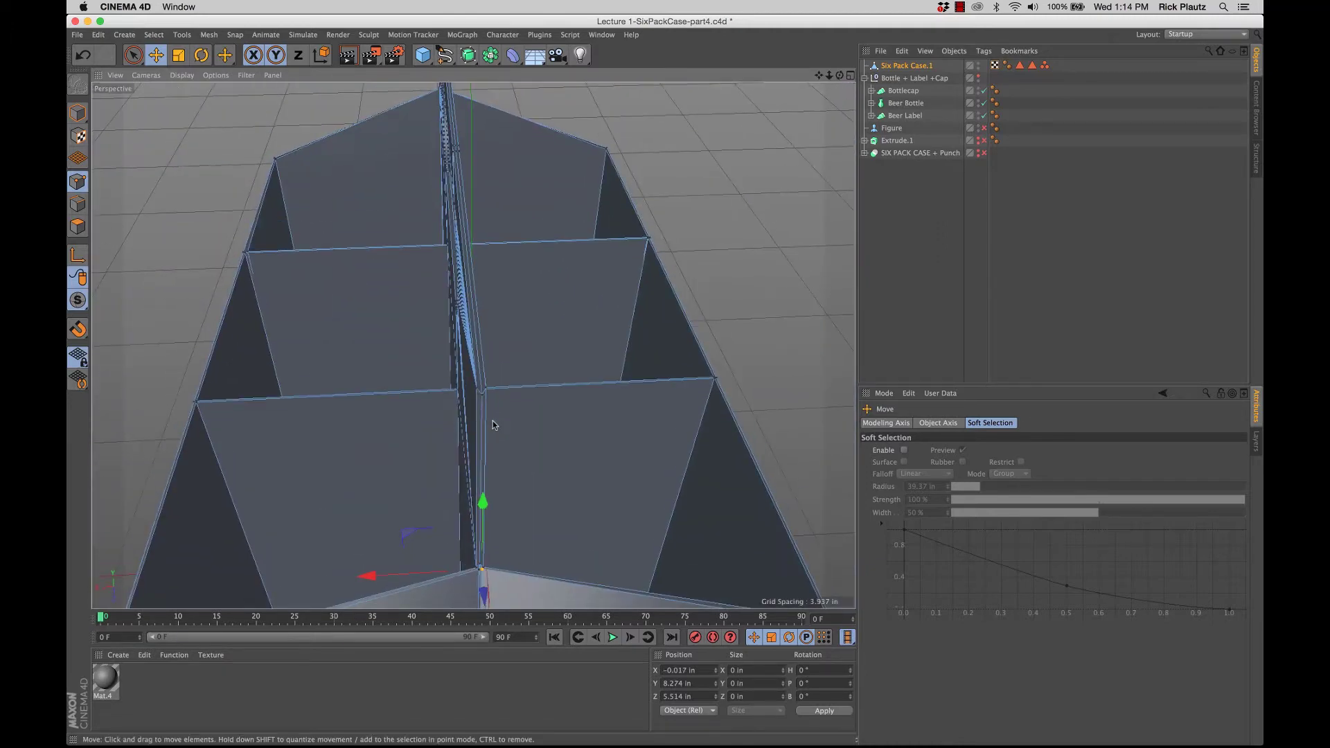
right_click_drag(480, 398, 543, 377, "alt")
key("space")
left_click(480, 391)
left_click_drag(479, 397, 545, 414, "alt")
right_click_drag(548, 458, 478, 444, "alt")
left_click_drag(473, 346, 411, 262, "alt")
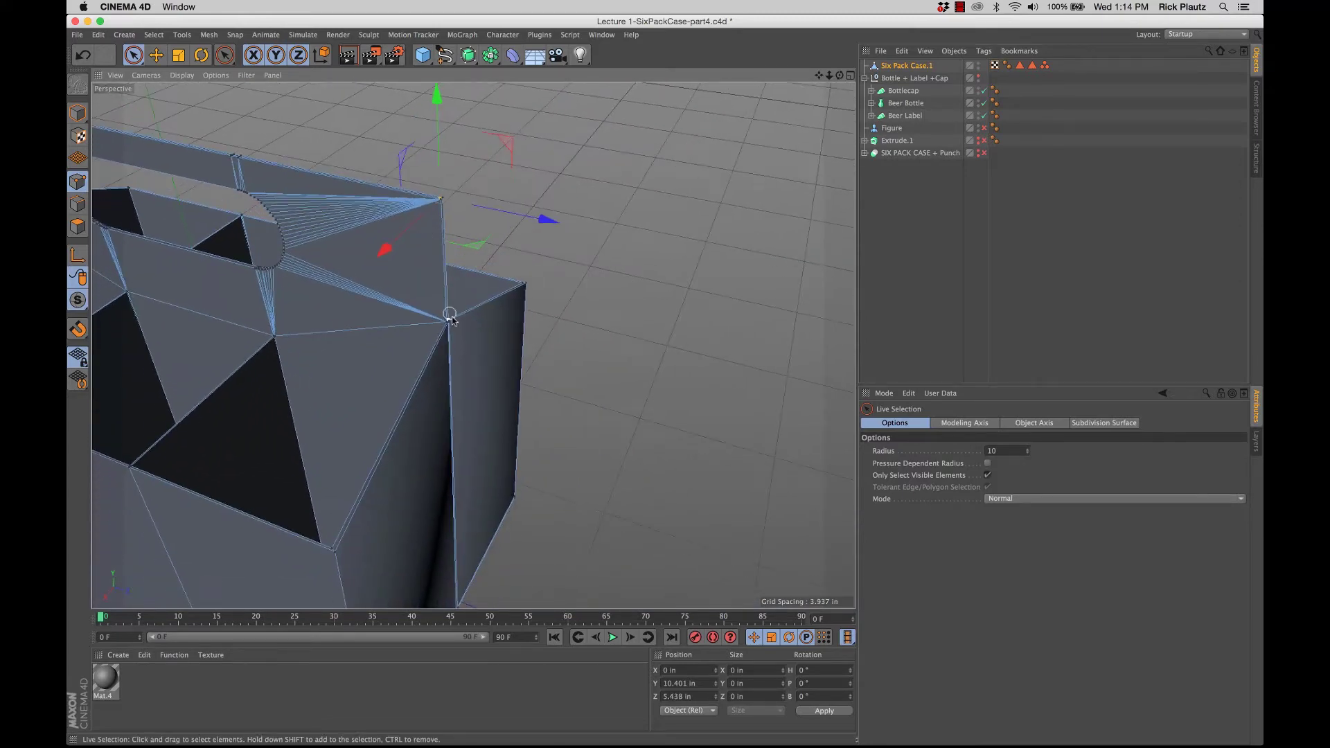
Place the two inner points at the peak at Y 8.293 in and Z 5.506 in, and scale them along X to about 0.046 in
right_click_drag(449, 313, 504, 322, "alt")
left_click_drag(399, 349, 324, 344, "alt")
right_click_drag(324, 344, 392, 344, "alt")
left_click(395, 345)
left_click(455, 328, "shift")
left_click_drag(458, 361, 465, 368)
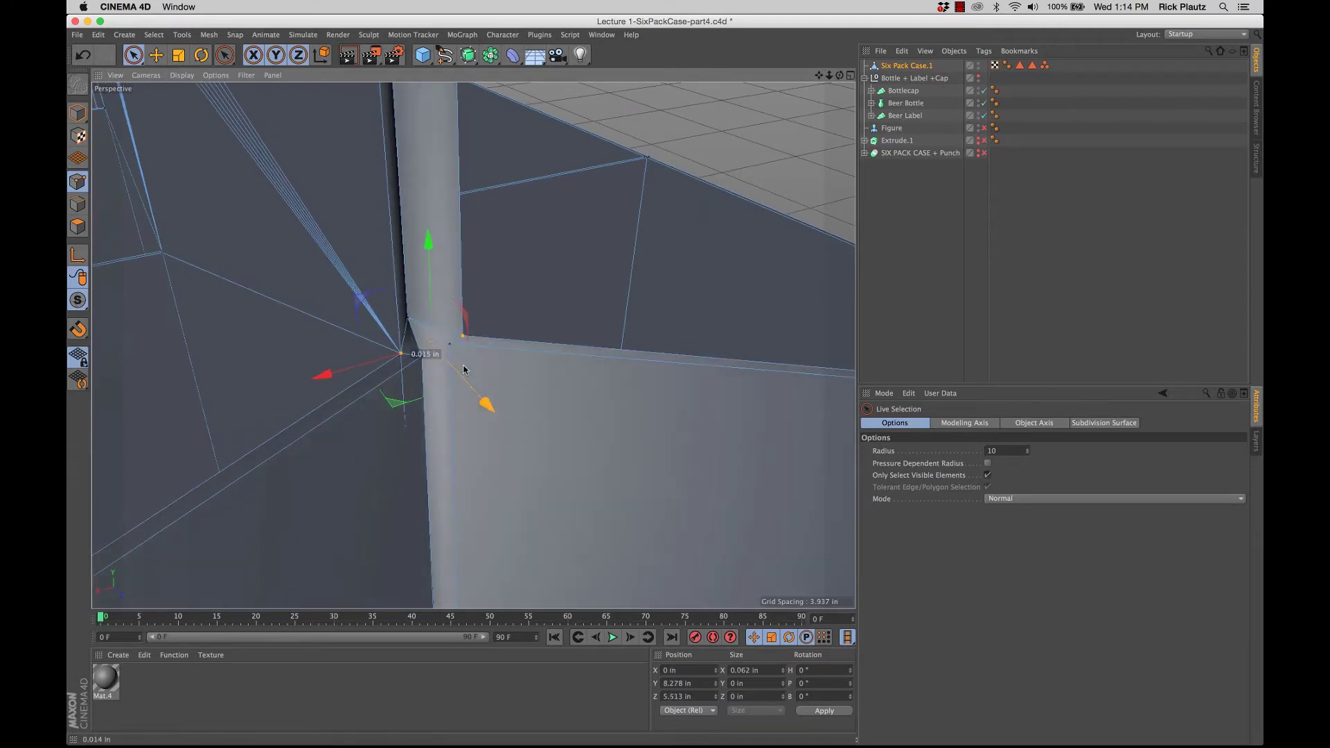
left_click_drag(427, 298, 428, 288)
key("t")
left_click_drag(323, 366, 430, 295)
key("e")
left_click_drag(440, 351, 471, 351, "alt")
mouse_move(466, 358)
left_mouse_down("alt")
mouse_move(202, 353)
mouse_move(478, 374)
left_mouse_up("alt")
Deselect the case and switch the perspective view to smooth shading without wireframe lines
scroll(398, 345, "down", 10)
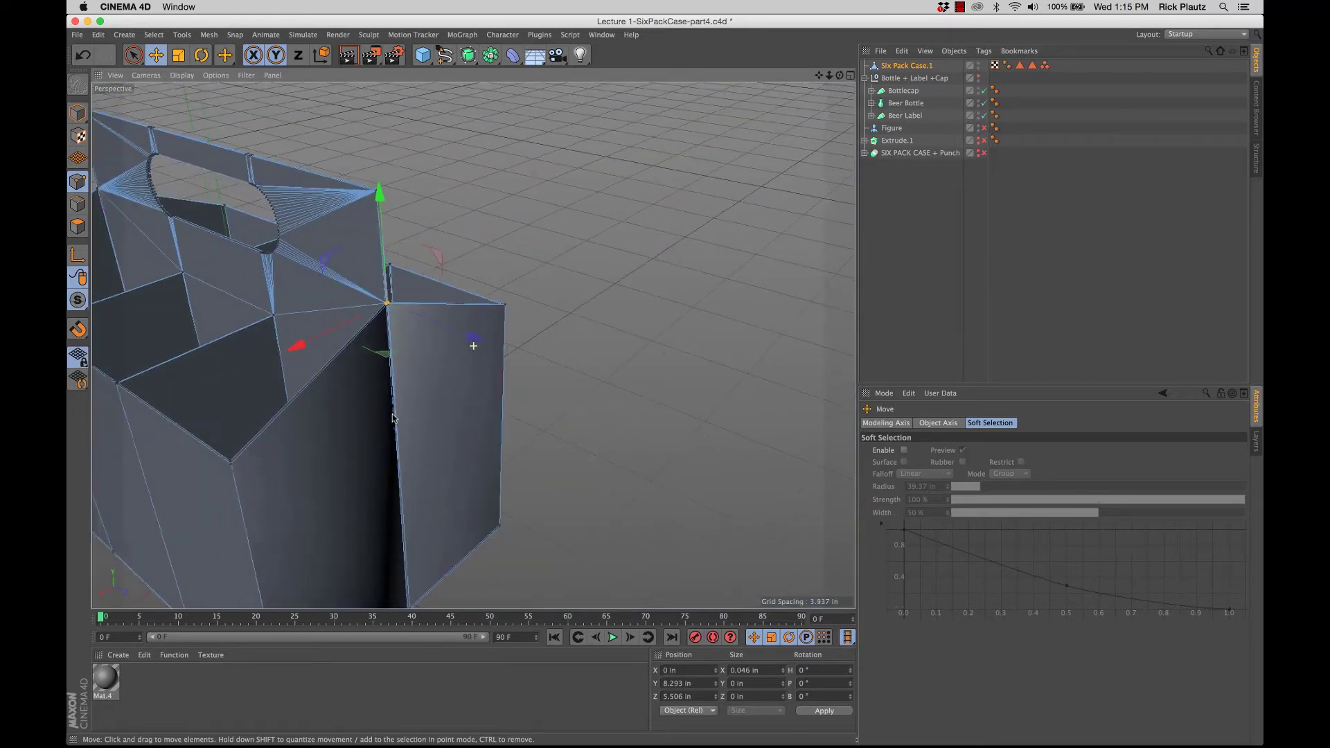
scroll(482, 390, "up", 3)
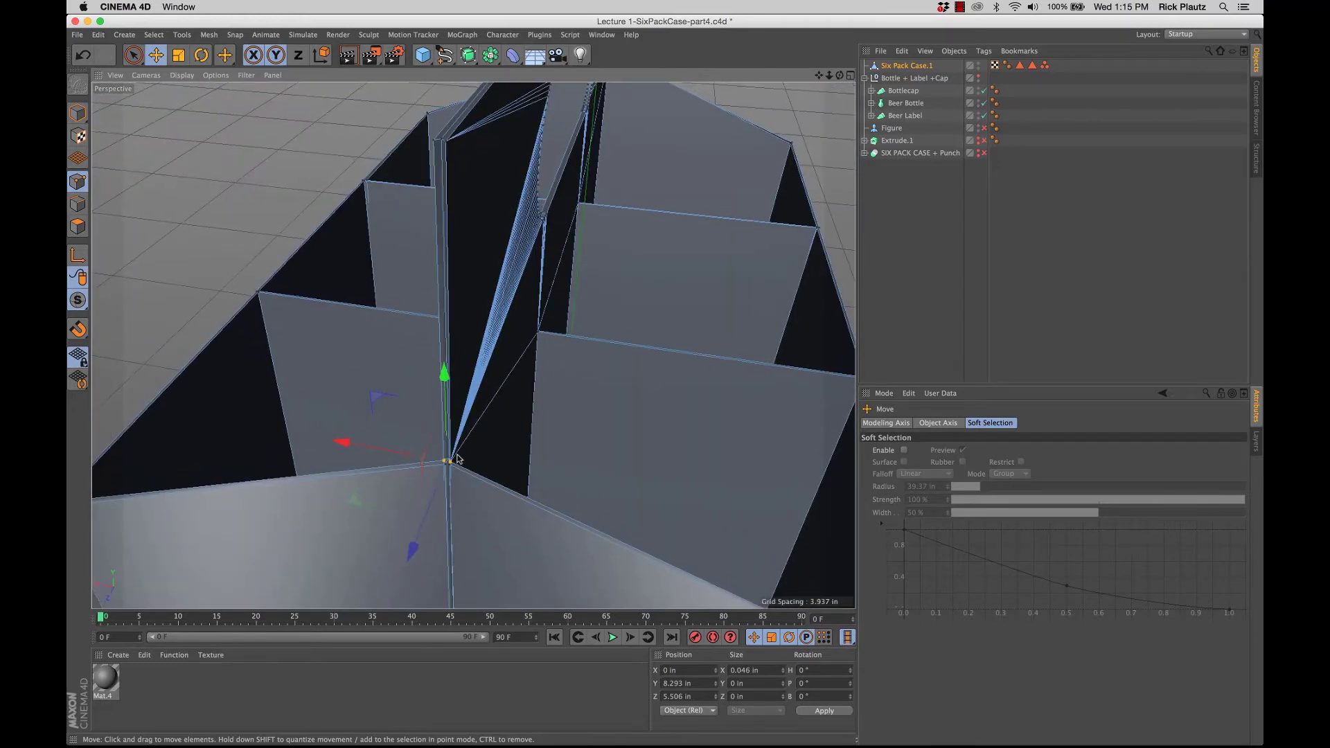
middle_click_drag(448, 444, 473, 225, "alt")
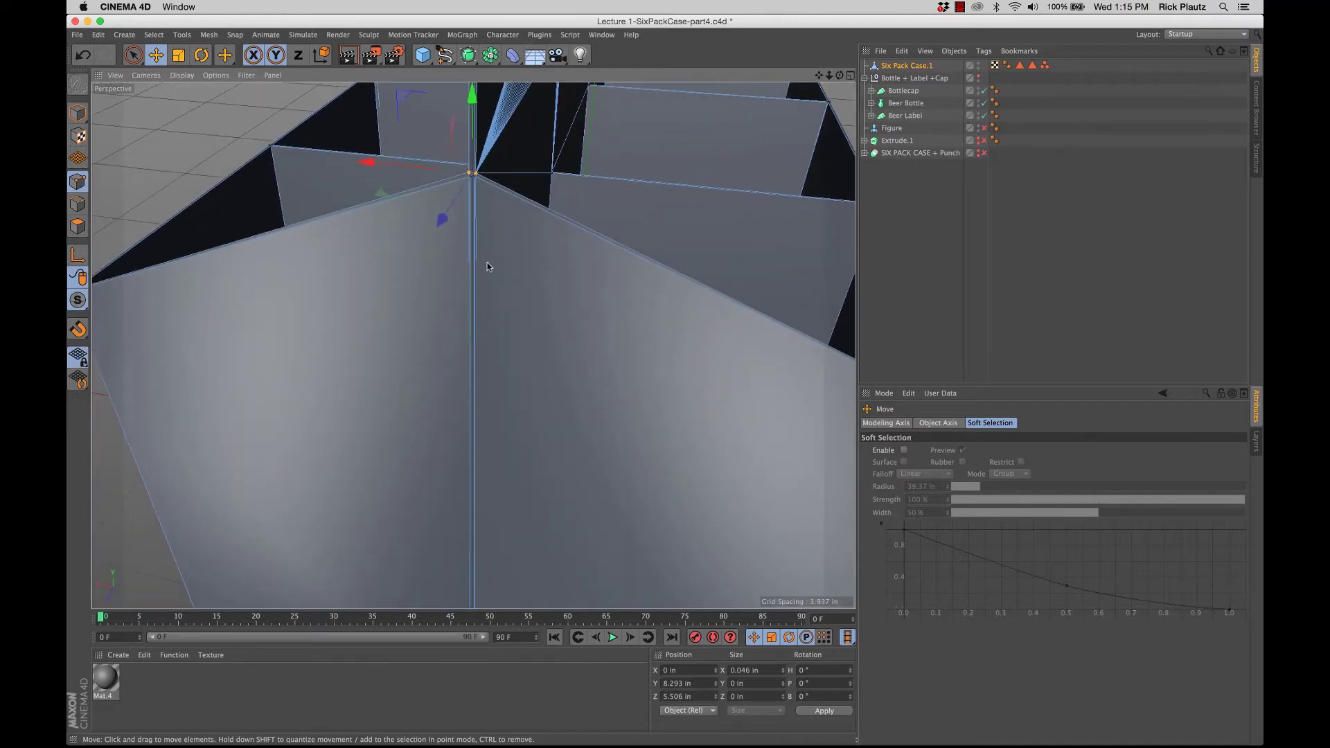
left_click_drag(487, 267, 587, 277, "alt")
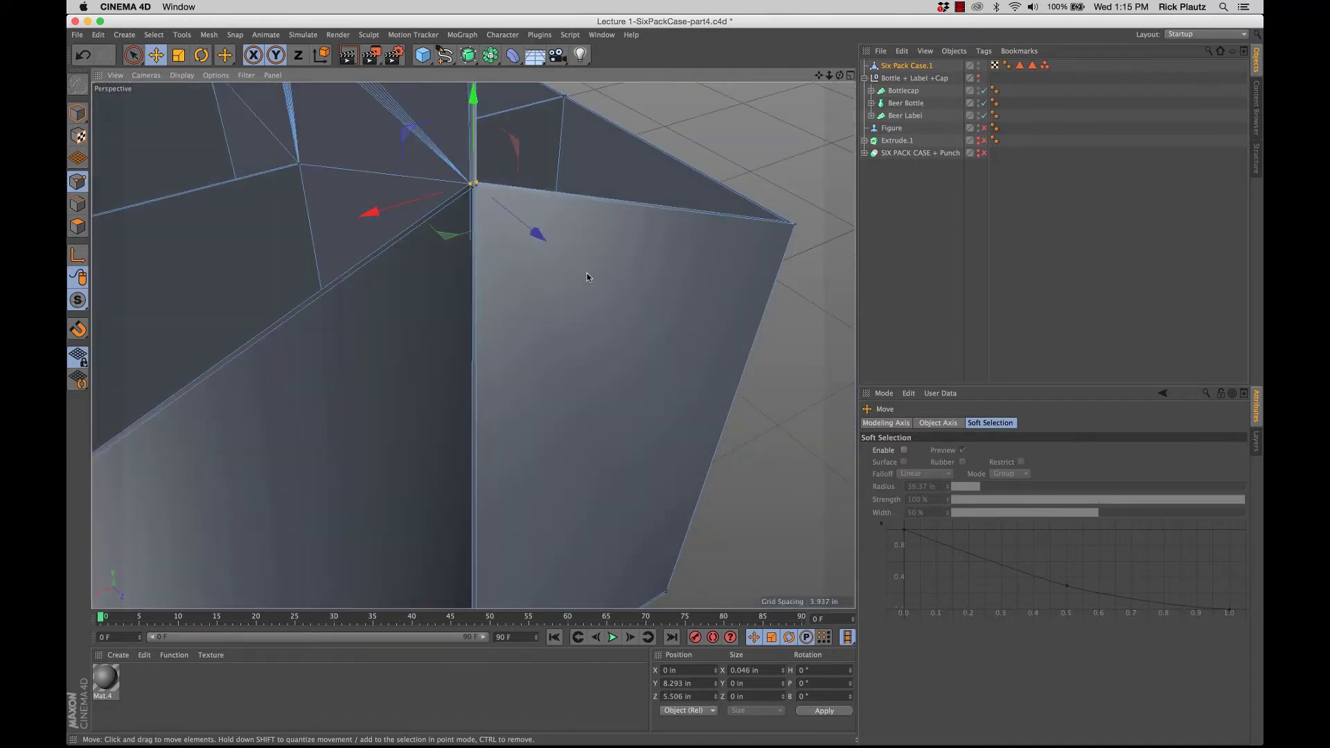
right_click_drag(587, 273, 497, 302, "alt")
left_click_drag(497, 301, 231, 99, "alt")
left_click(230, 98)
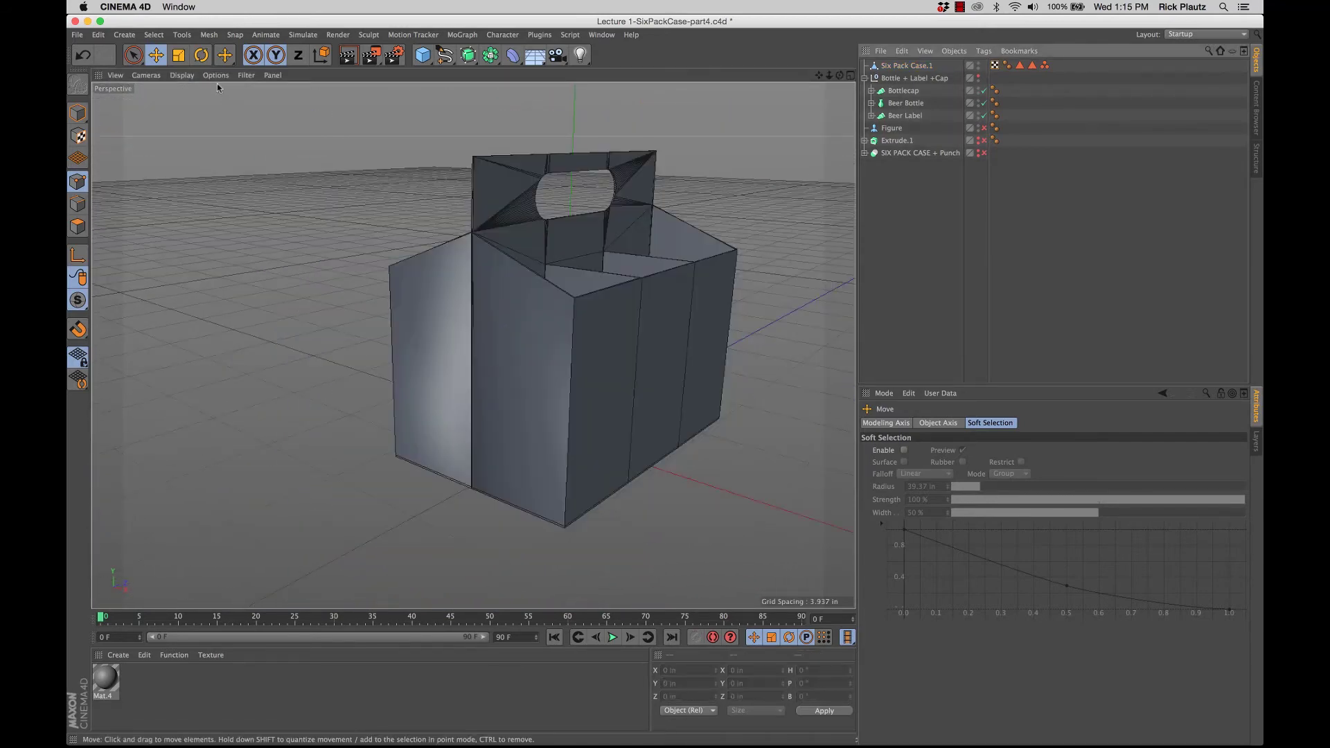
left_click(216, 74)
mouse_move(182, 75)
left_click(197, 98)
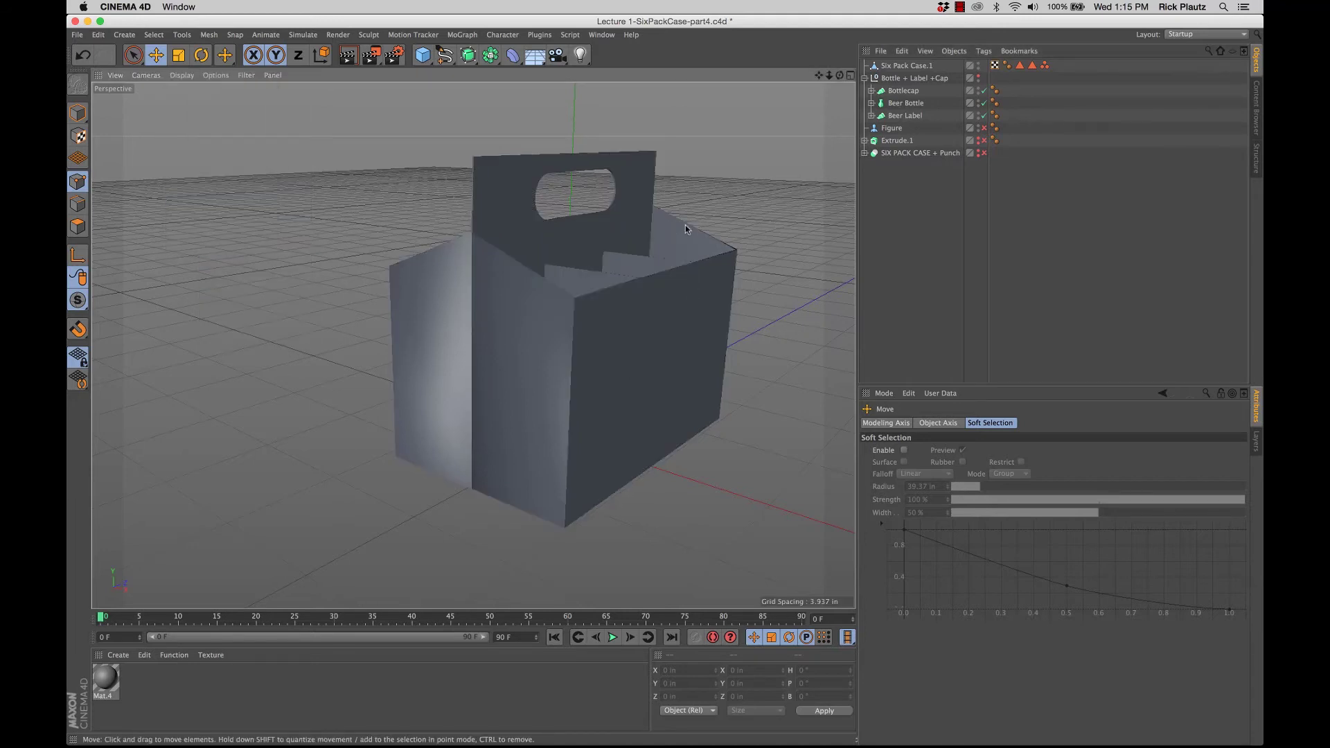